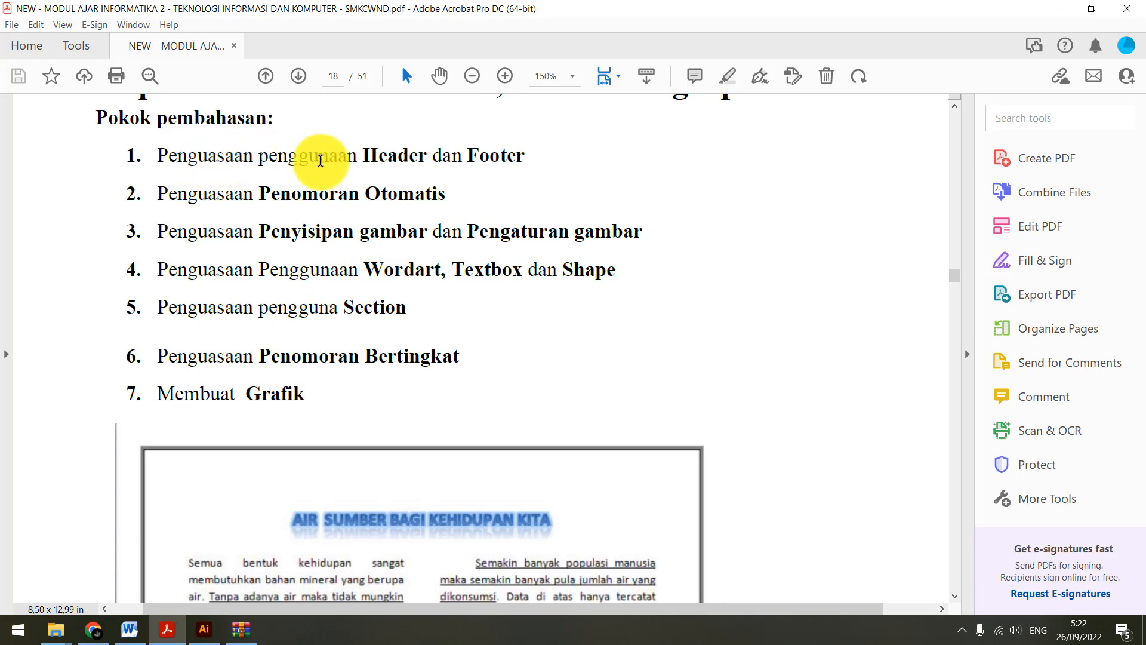
Review the seven Pokok pembahasan topics in the module PDF, from Header and Footer to Grafik
left_click_drag(378, 157, 419, 156)
double_click(484, 152)
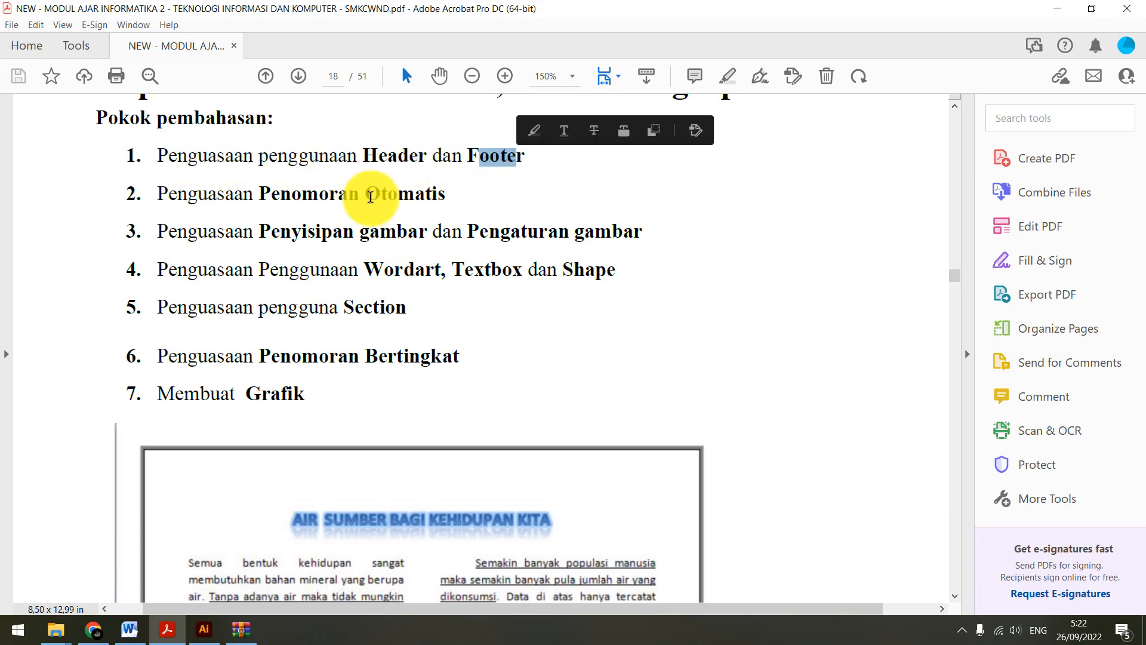
left_click_drag(261, 194, 446, 194)
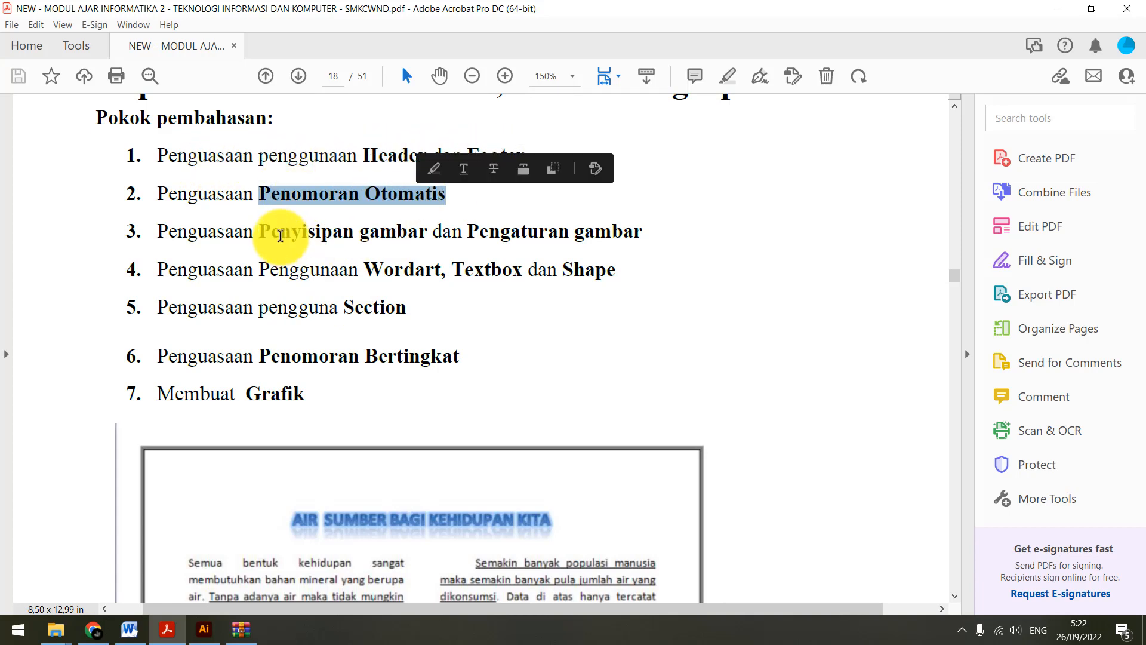
left_click_drag(259, 231, 570, 233)
left_click(408, 272)
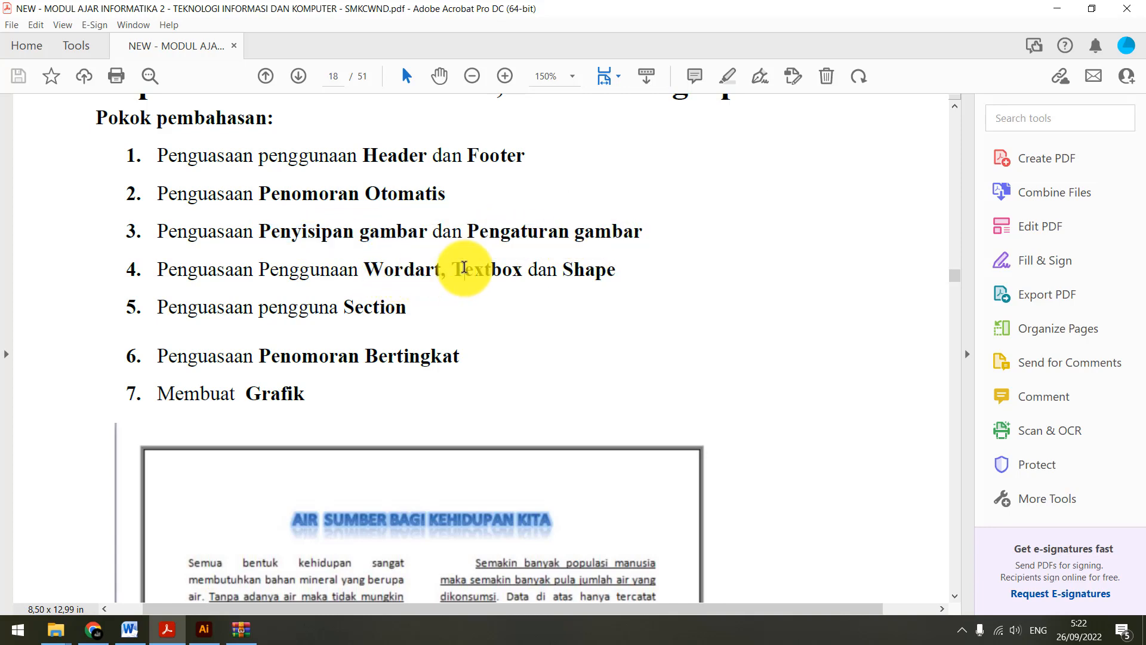
double_click(466, 269)
double_click(582, 269)
left_click(400, 280)
double_click(400, 281)
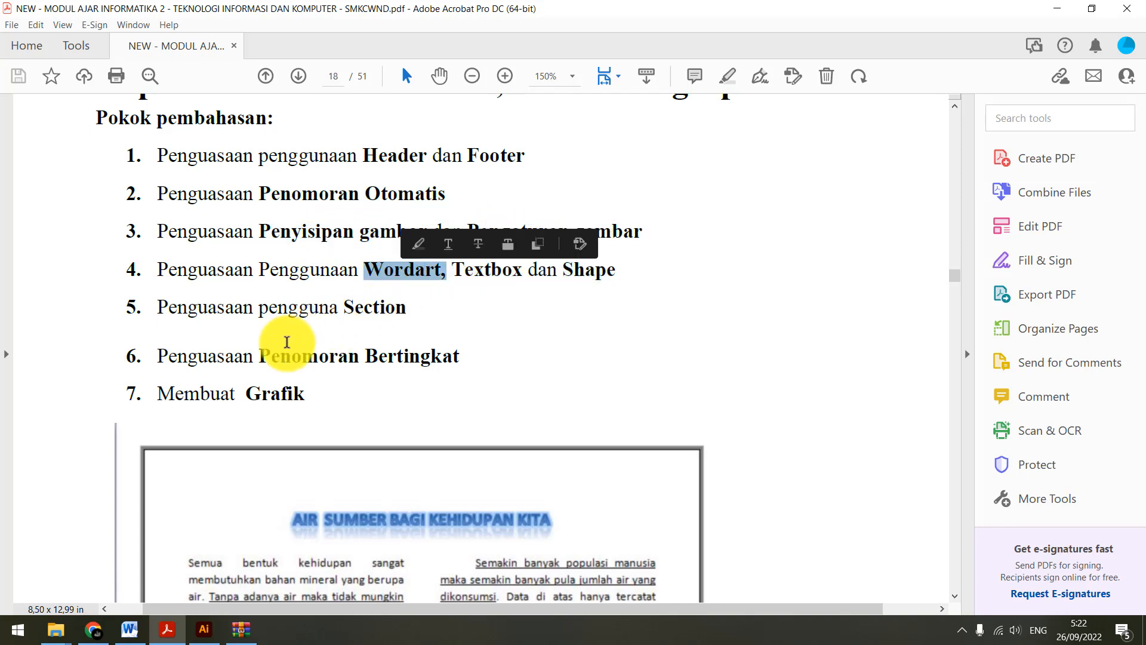
left_click_drag(259, 356, 459, 356)
left_click_drag(261, 394, 663, 131)
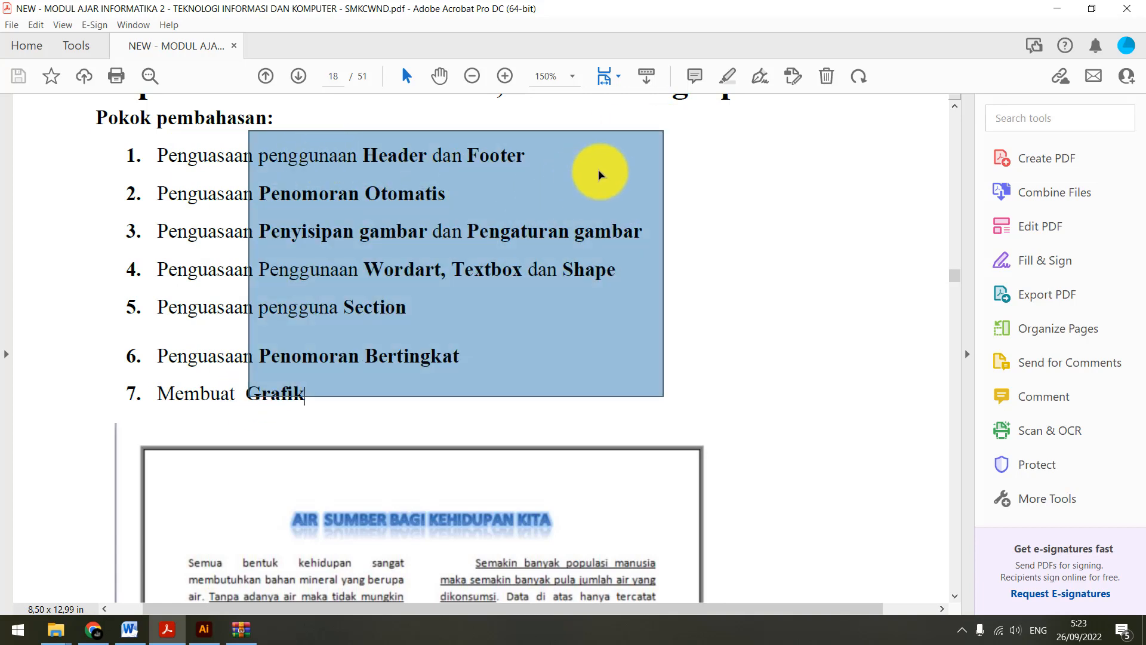
left_click(754, 189)
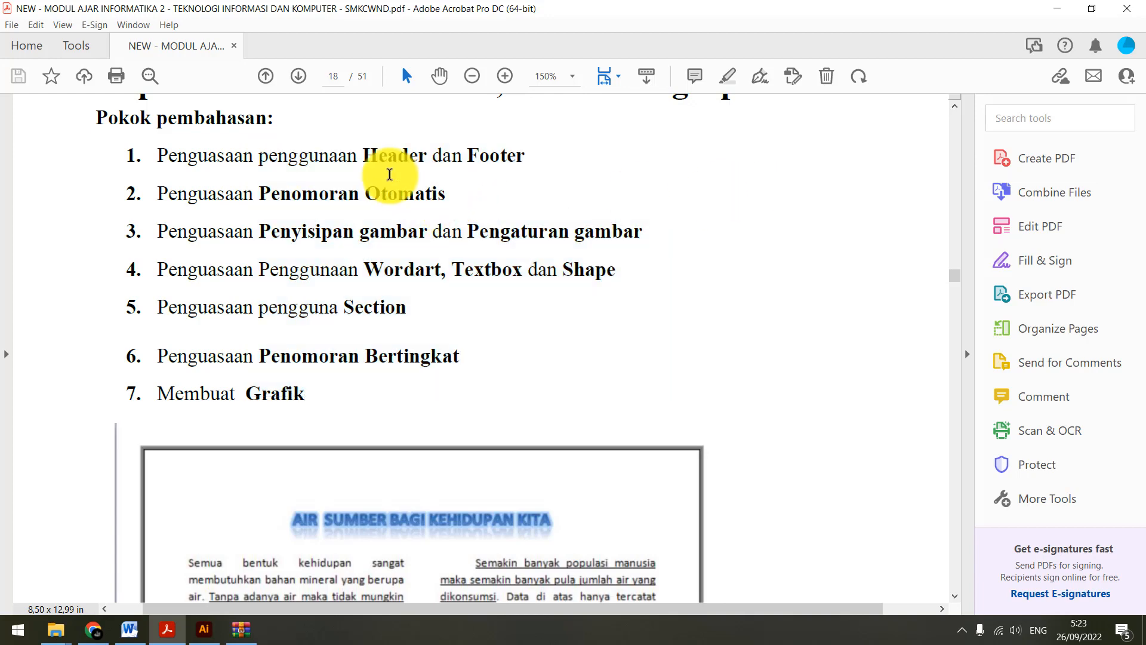
left_click_drag(376, 154, 256, 198)
Switch to Chrome and view the Modern company letterhead template from Freepik's header vector results
left_click(130, 629)
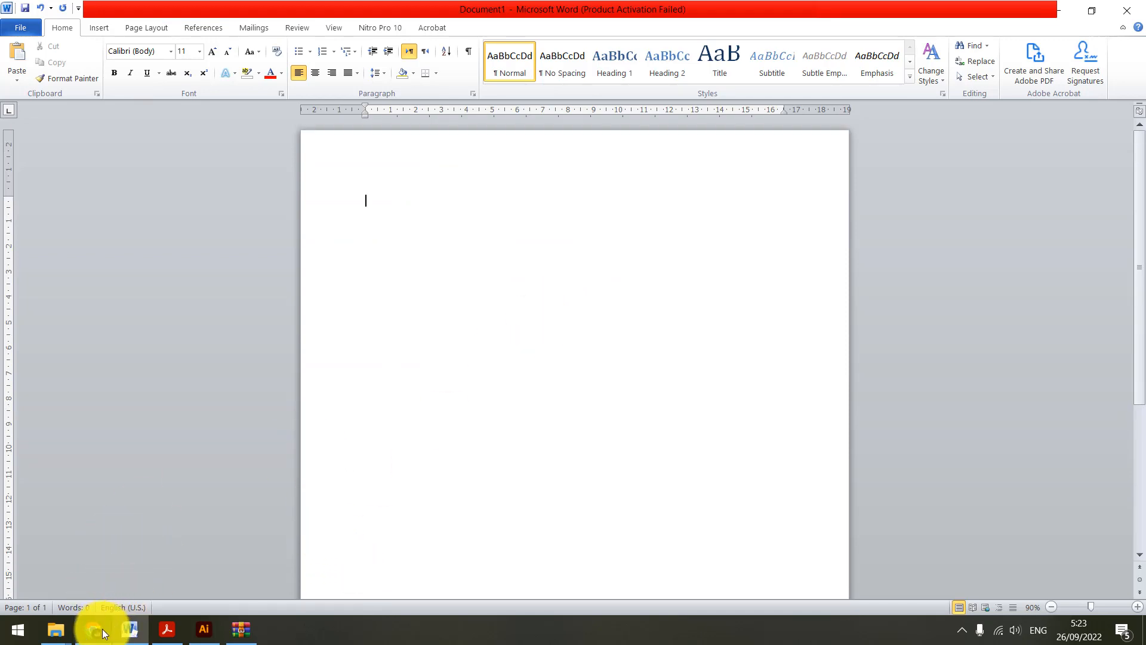
mouse_move(103, 633)
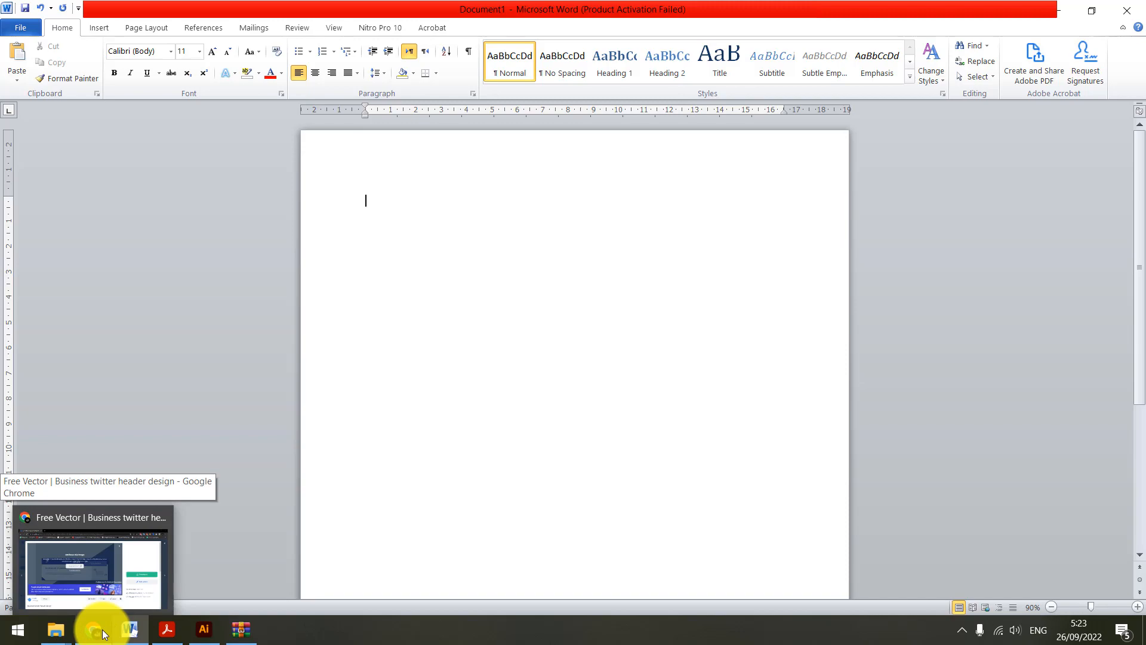
left_click(106, 575)
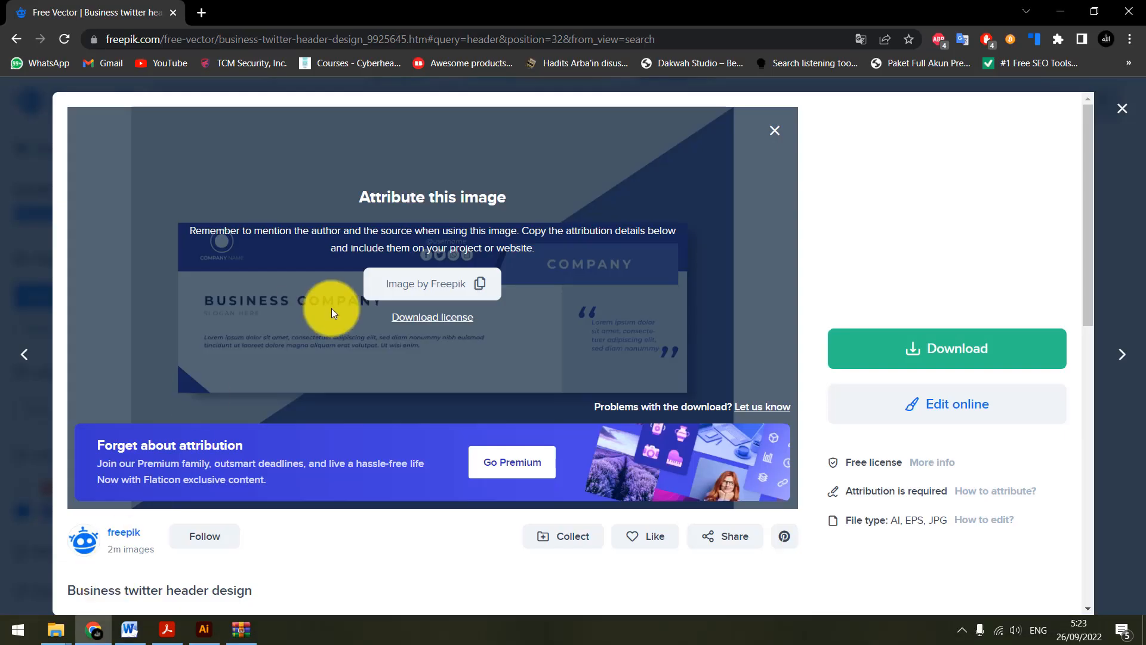
left_click(38, 120)
scroll(495, 315, "down", 5)
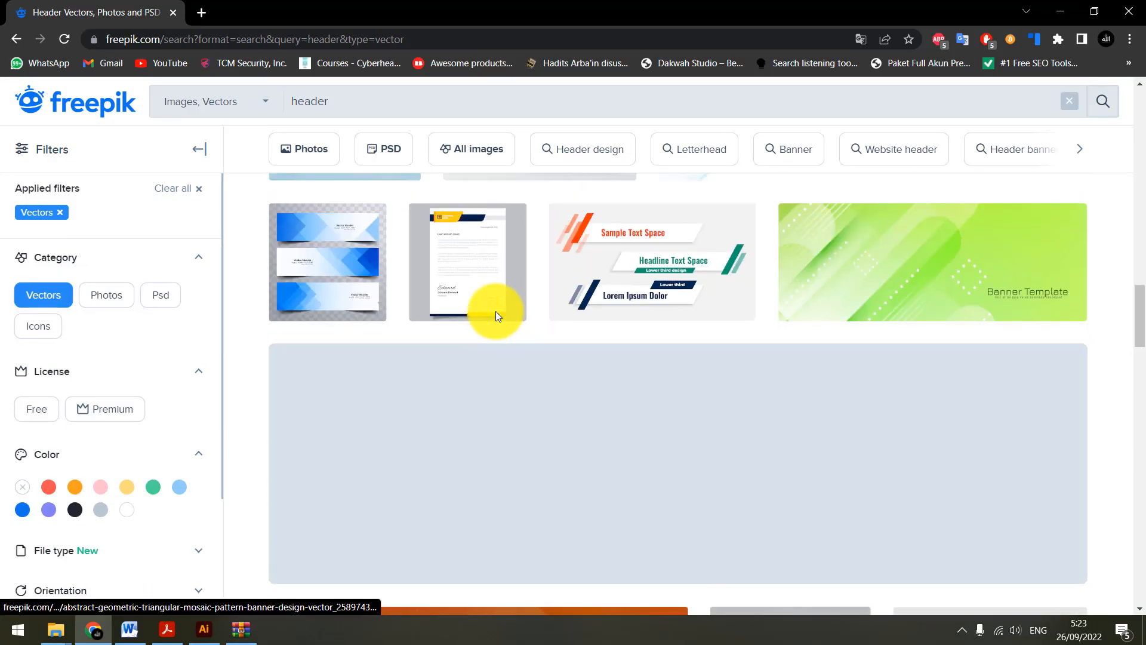
scroll(495, 311, "up", 3)
left_click(540, 328)
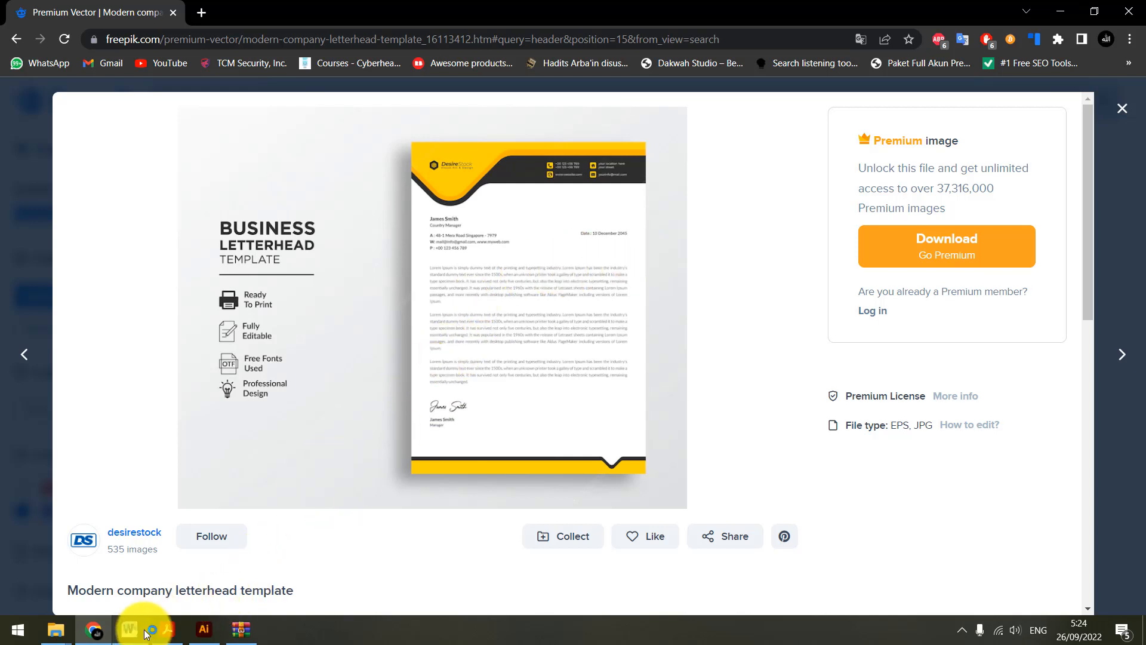
Switch to Word and fill the blank document with sample text using =rand(10)
mouse_move(128, 624)
left_click(141, 589)
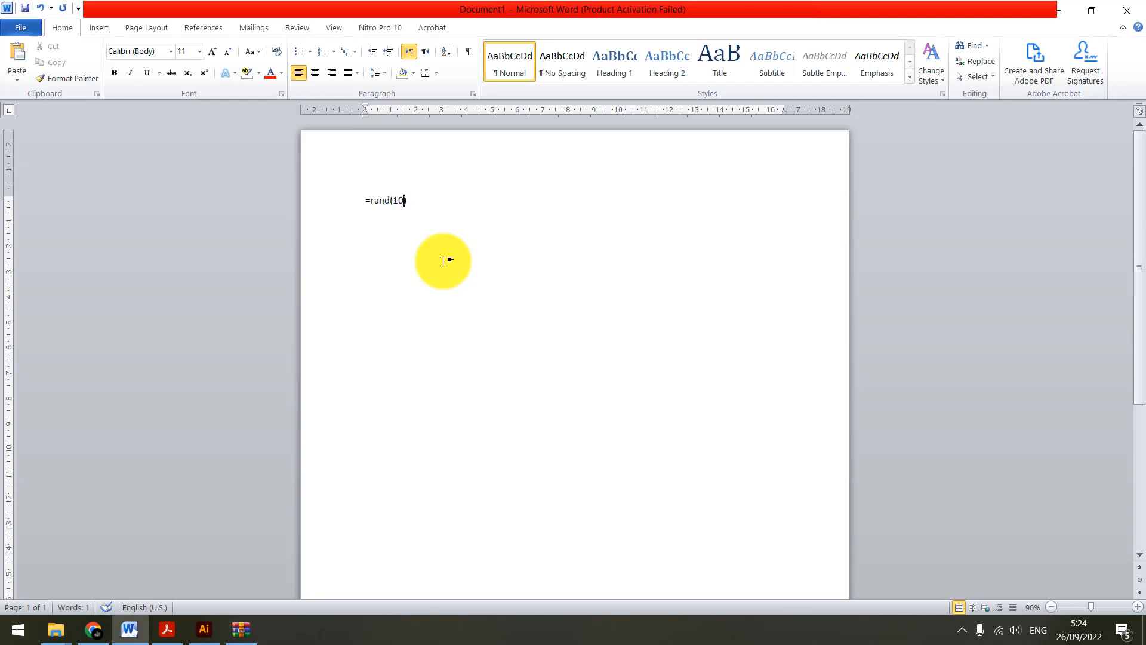
key("Return")
Examine the sample text along with the header and footer areas of the document's pages
scroll(465, 238, "up", 5)
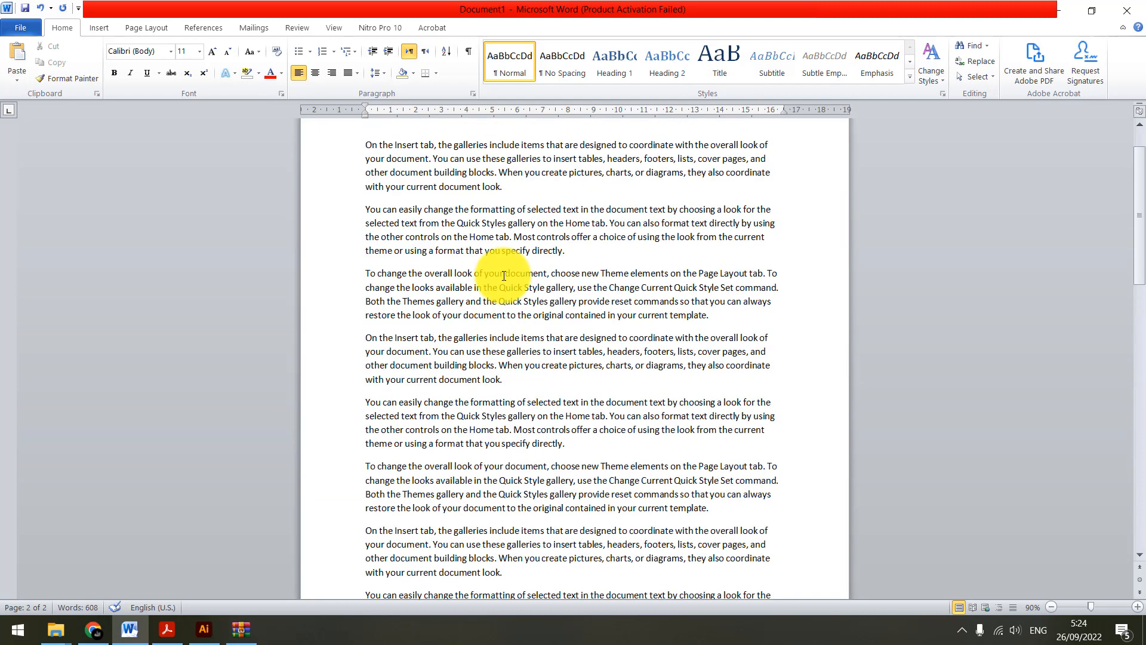
scroll(496, 272, "up", 2)
scroll(518, 243, "down", 3)
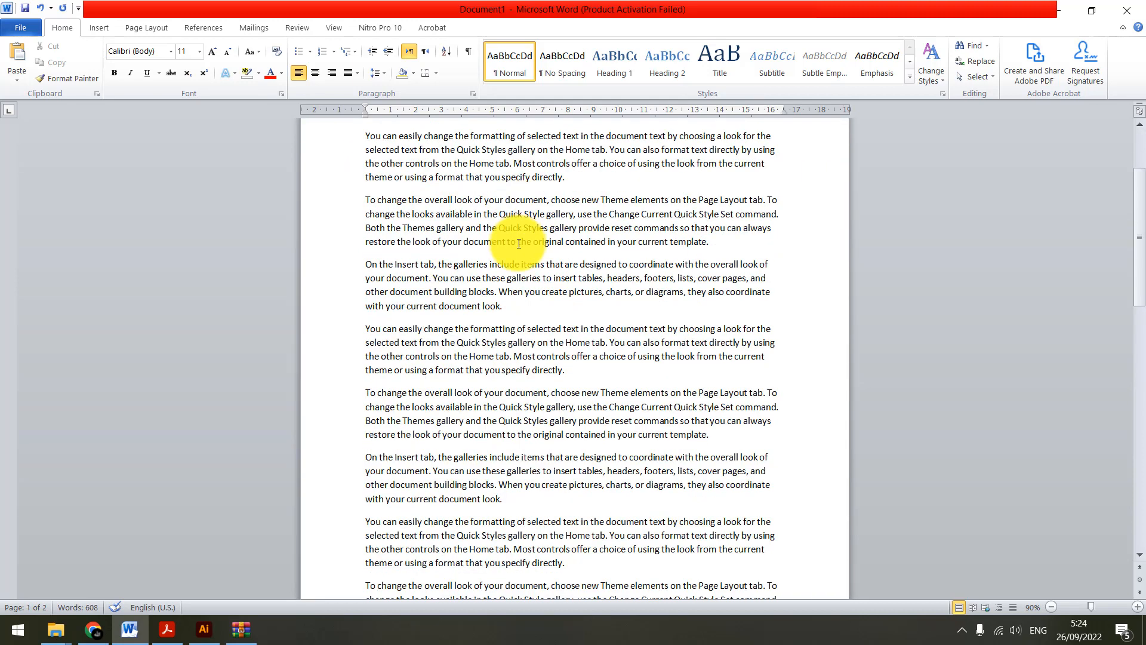
scroll(486, 298, "up", 3)
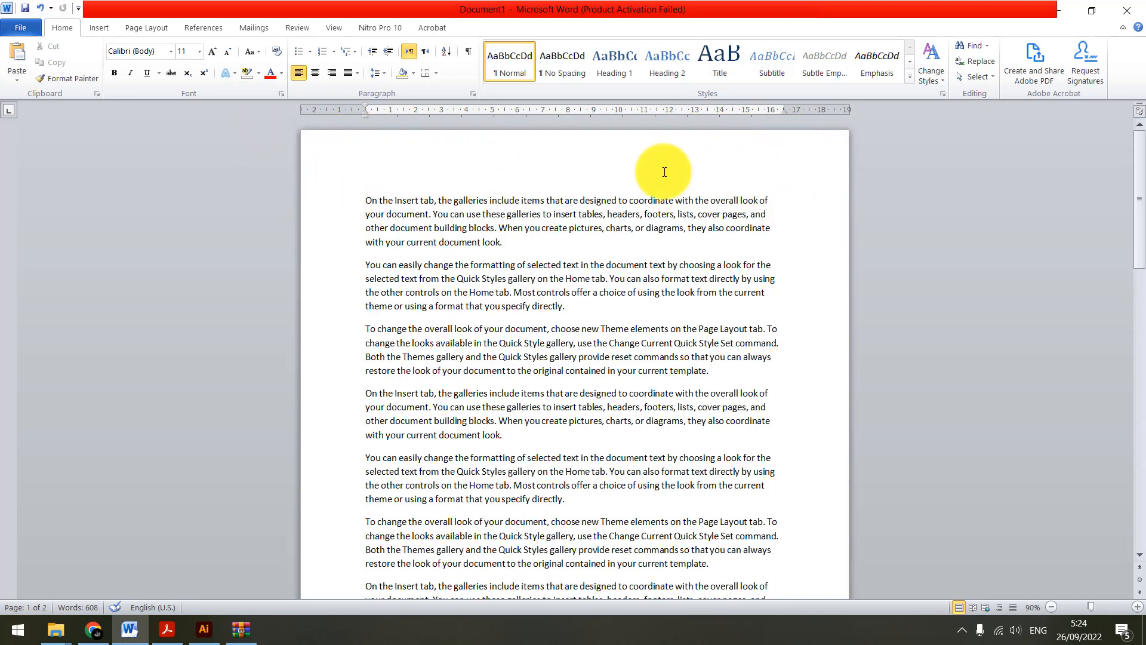
scroll(665, 172, "down", 10)
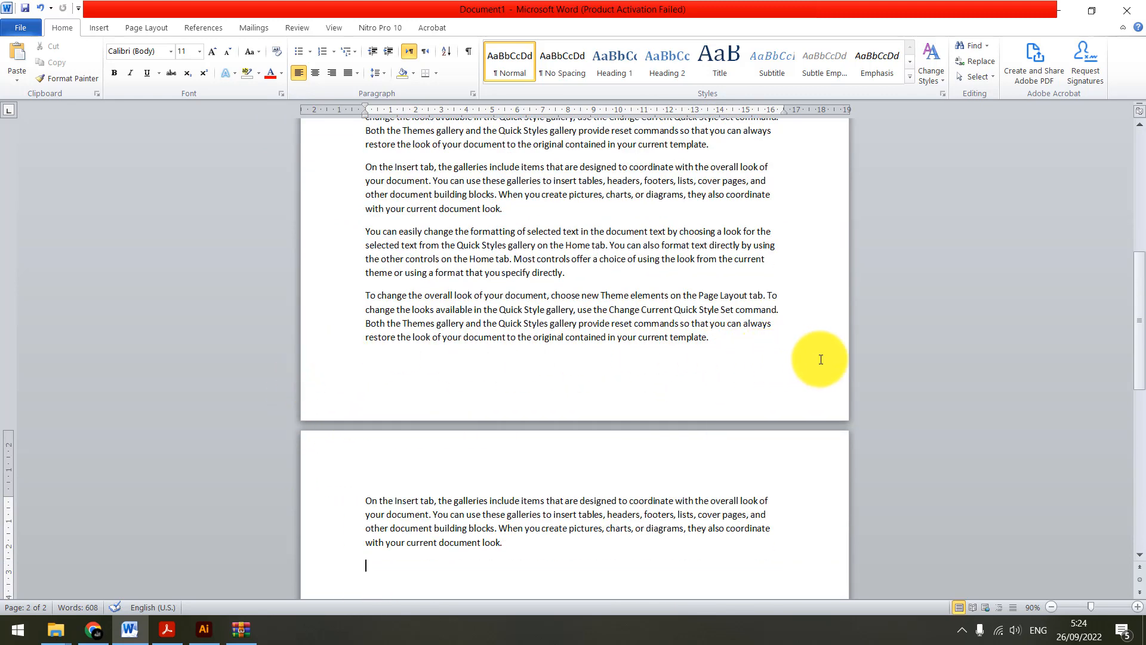
double_click(396, 415)
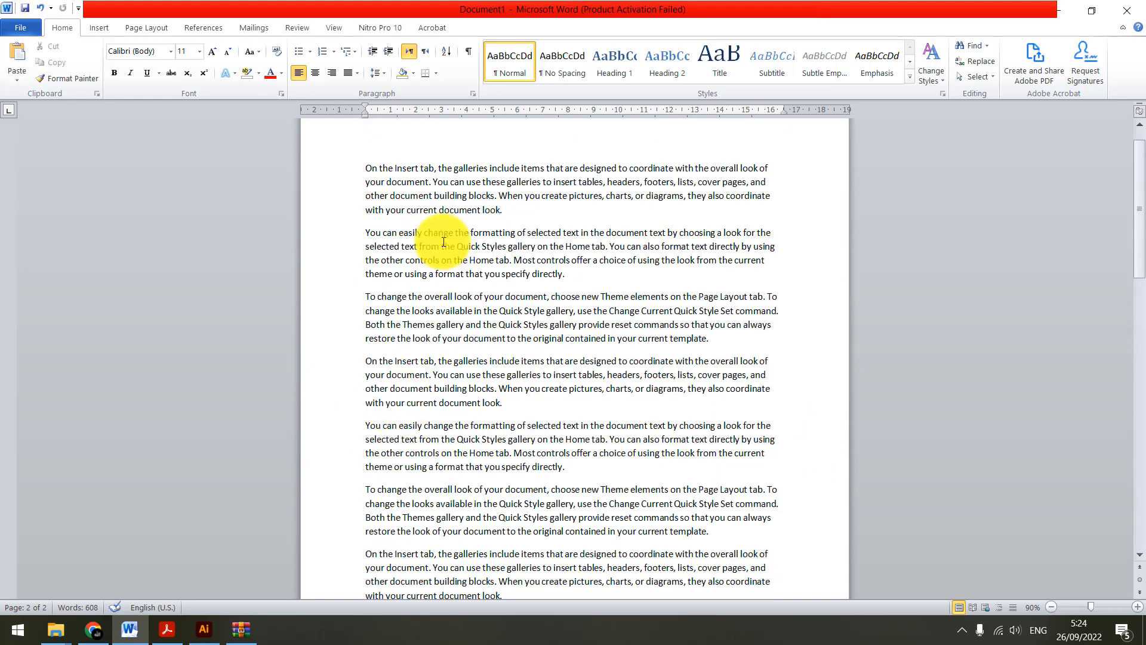
scroll(443, 241, "up", 1)
left_click(444, 242)
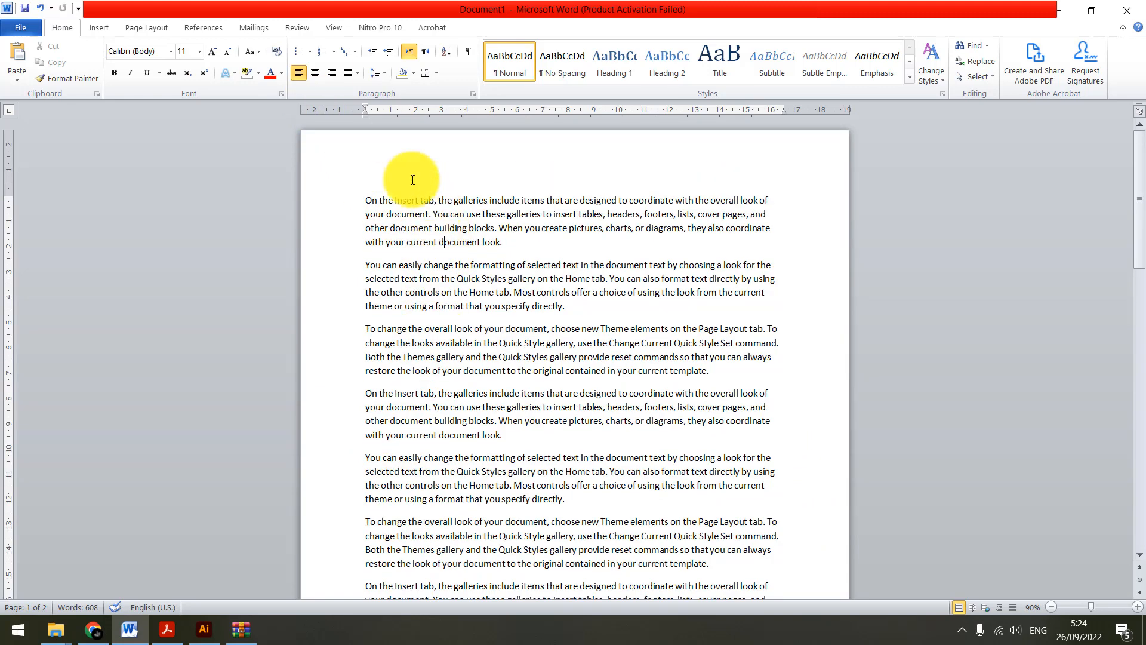
Set the document's paper size to A4 210 x 297 mm
left_click(150, 28)
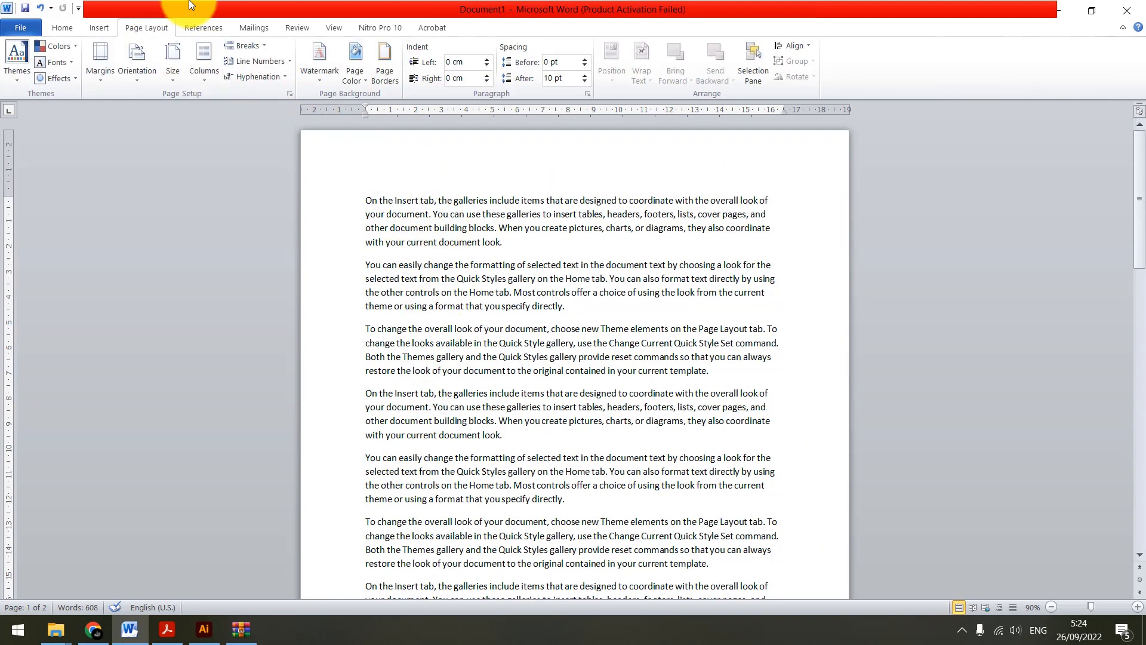
left_click(170, 69)
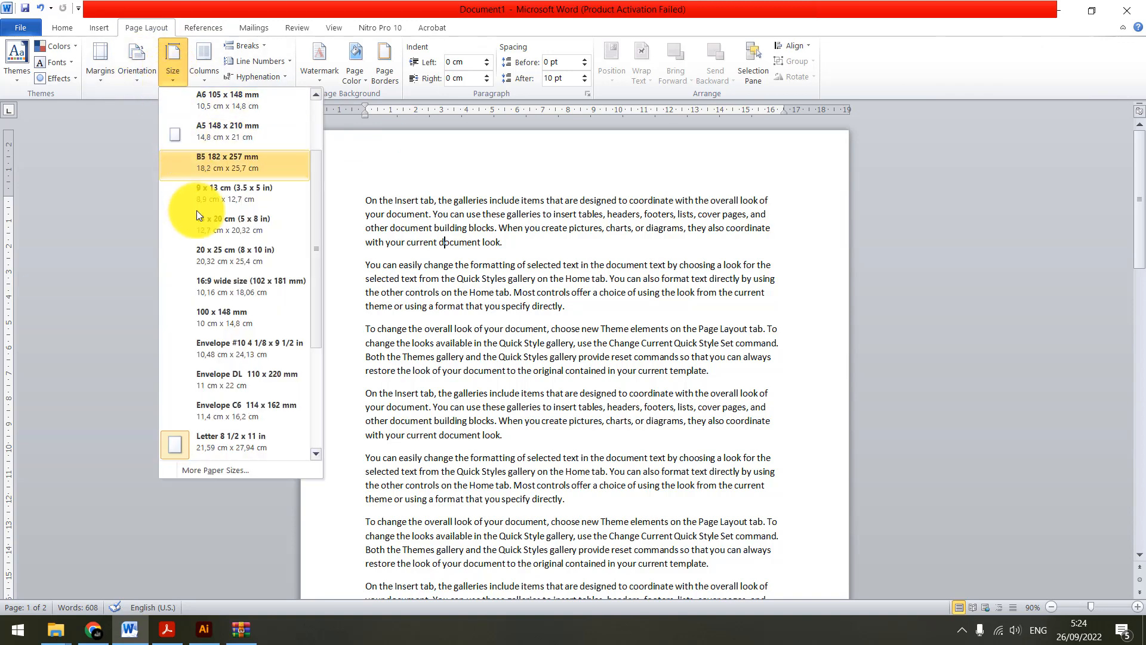
scroll(203, 269, "down", 3)
scroll(237, 168, "up", 5)
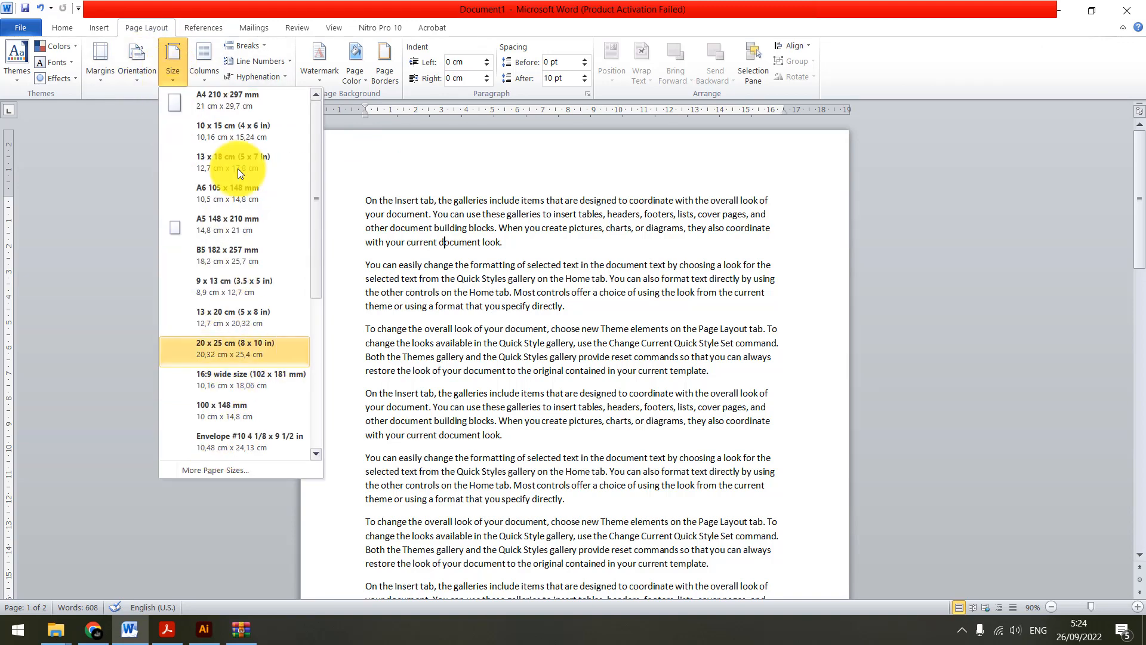
left_click(245, 99)
left_click(489, 200)
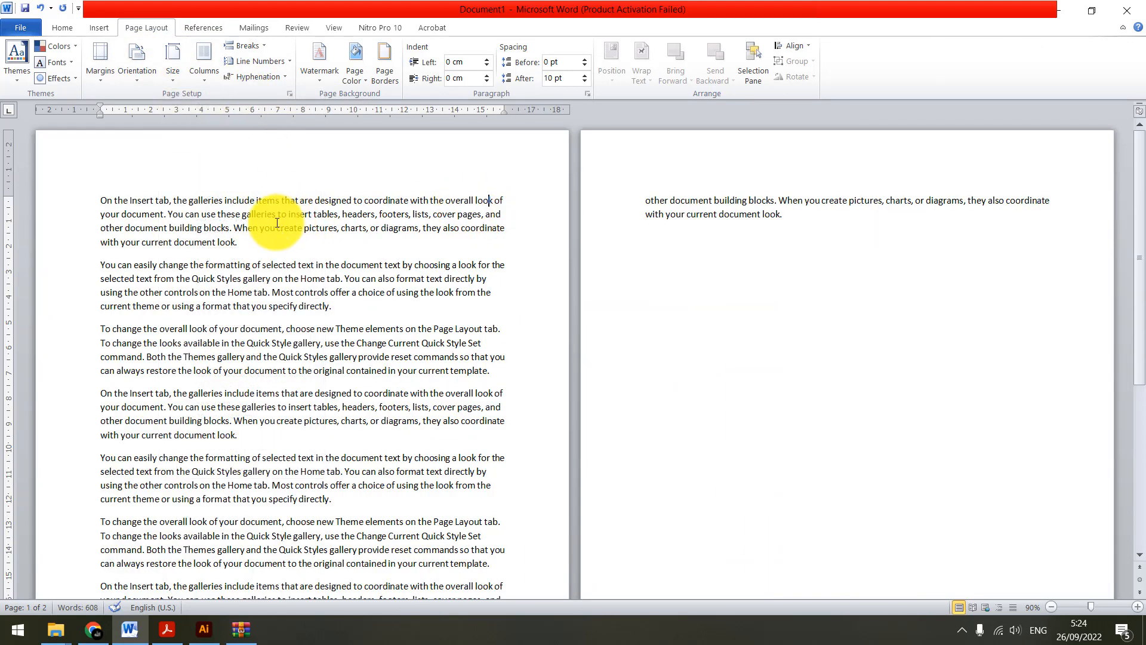
Open the first page's header for editing
scroll(275, 222, "up", 1)
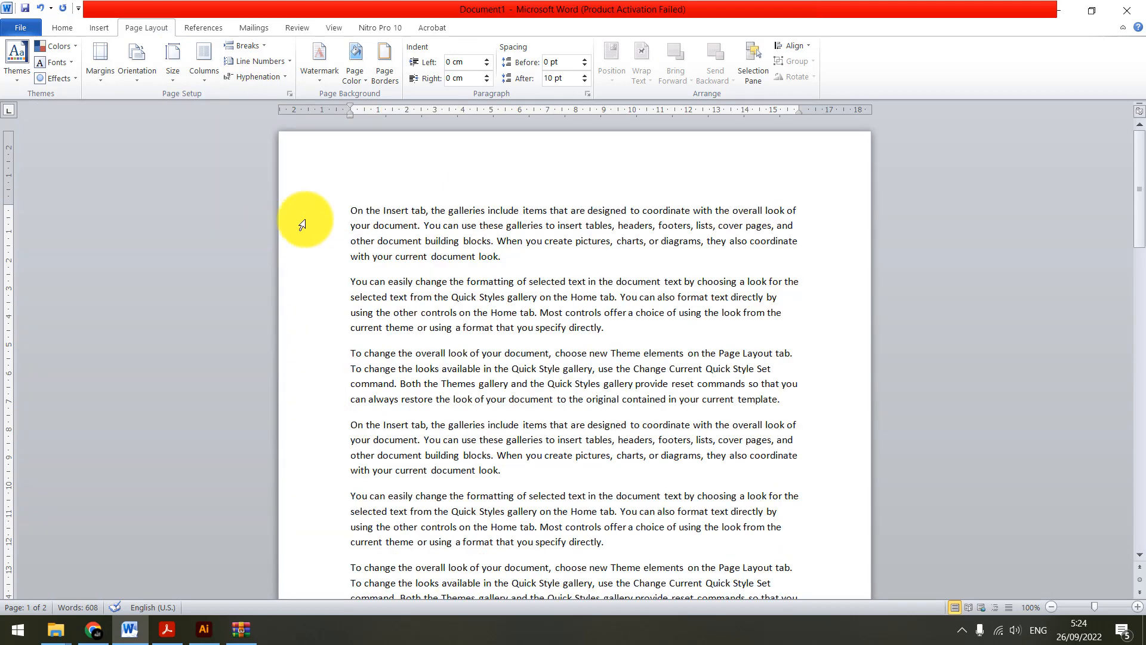
scroll(302, 225, "up", 2)
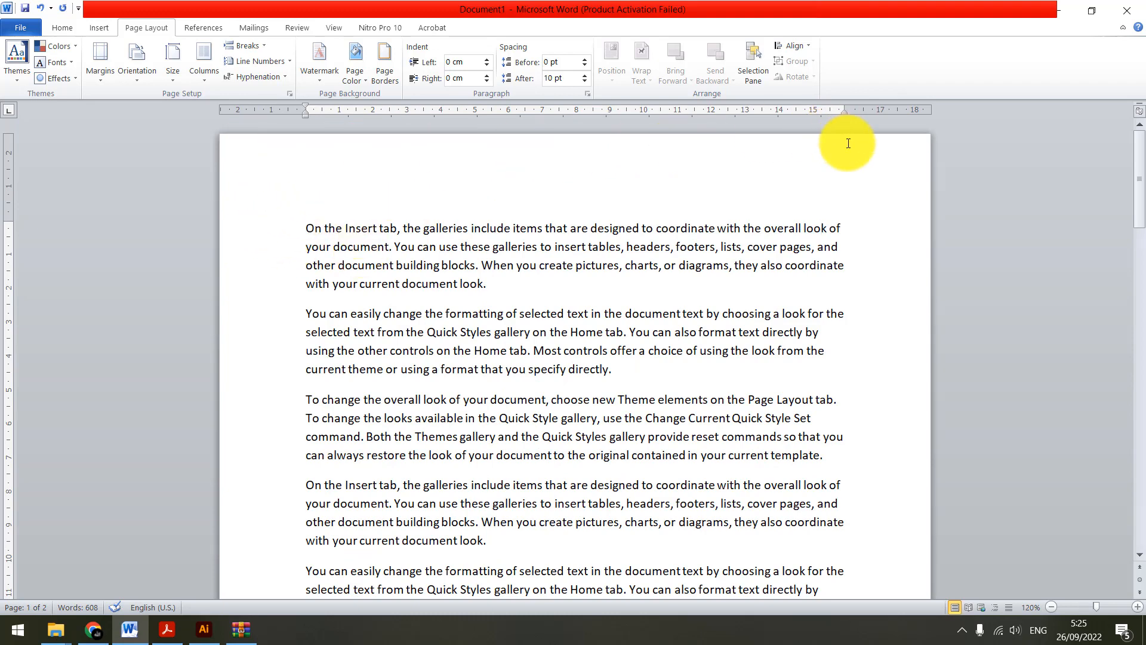
double_click(445, 164)
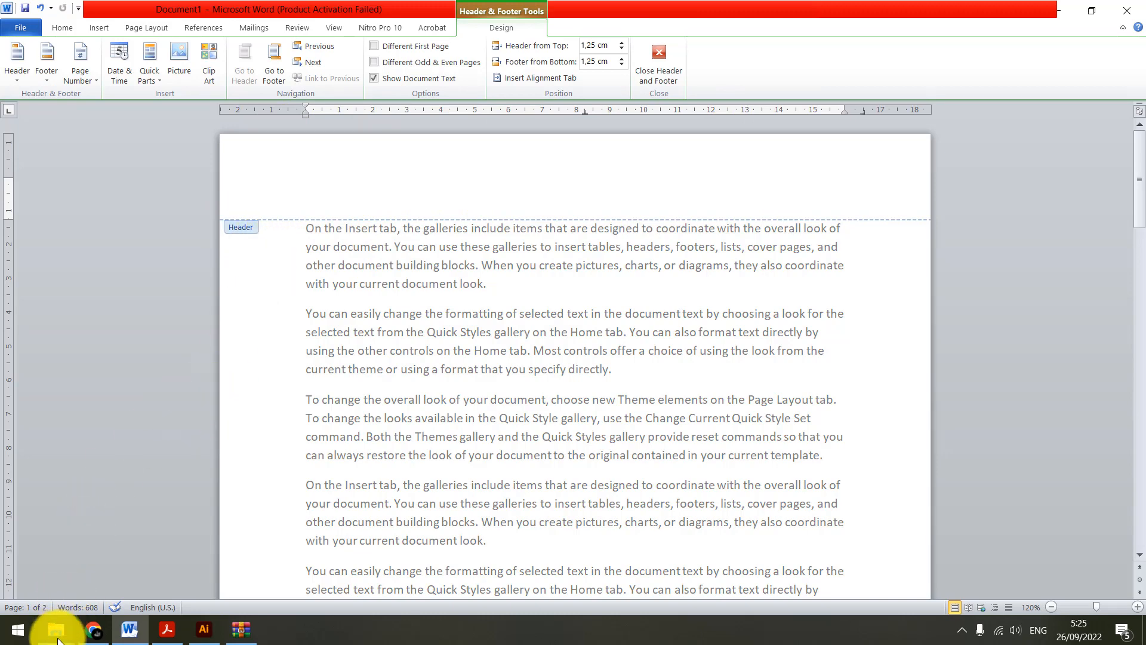
Switch to File Explorer and copy the "header contoh header" image file from the Music folder
mouse_move(57, 639)
left_click(221, 553)
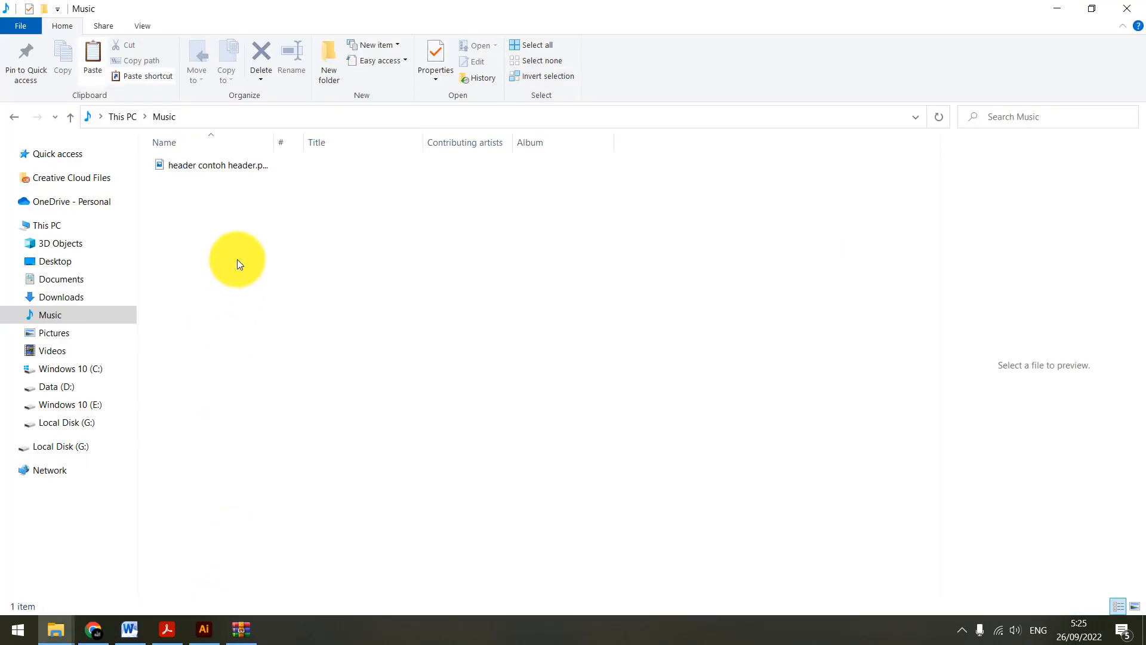
left_click(216, 173)
right_click(216, 172)
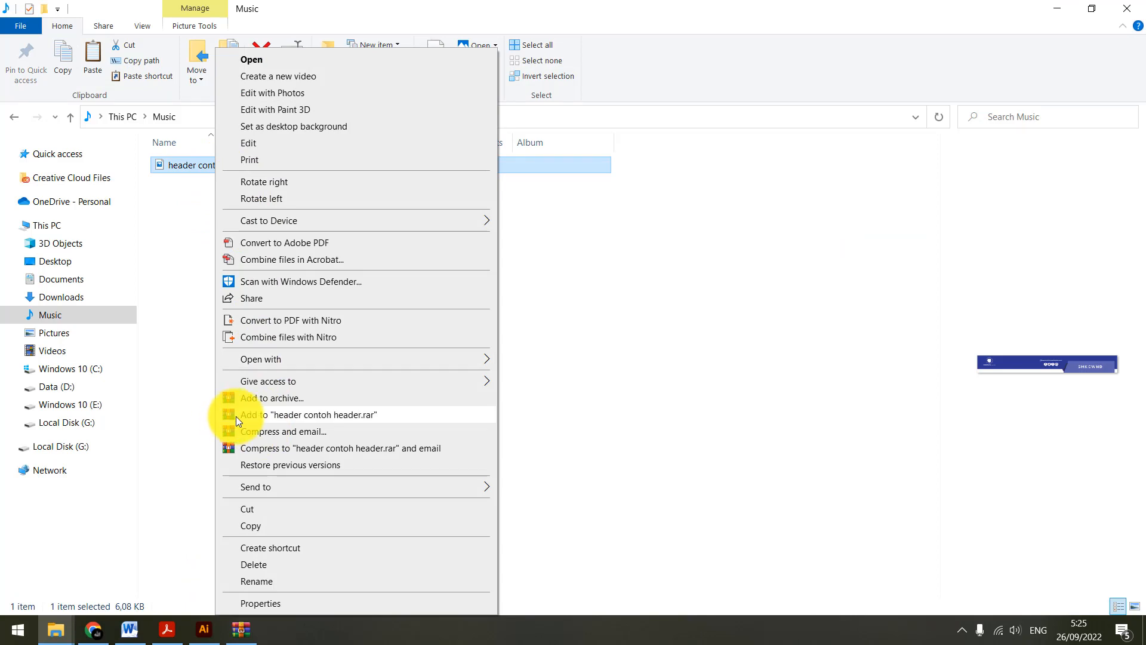
left_click(249, 526)
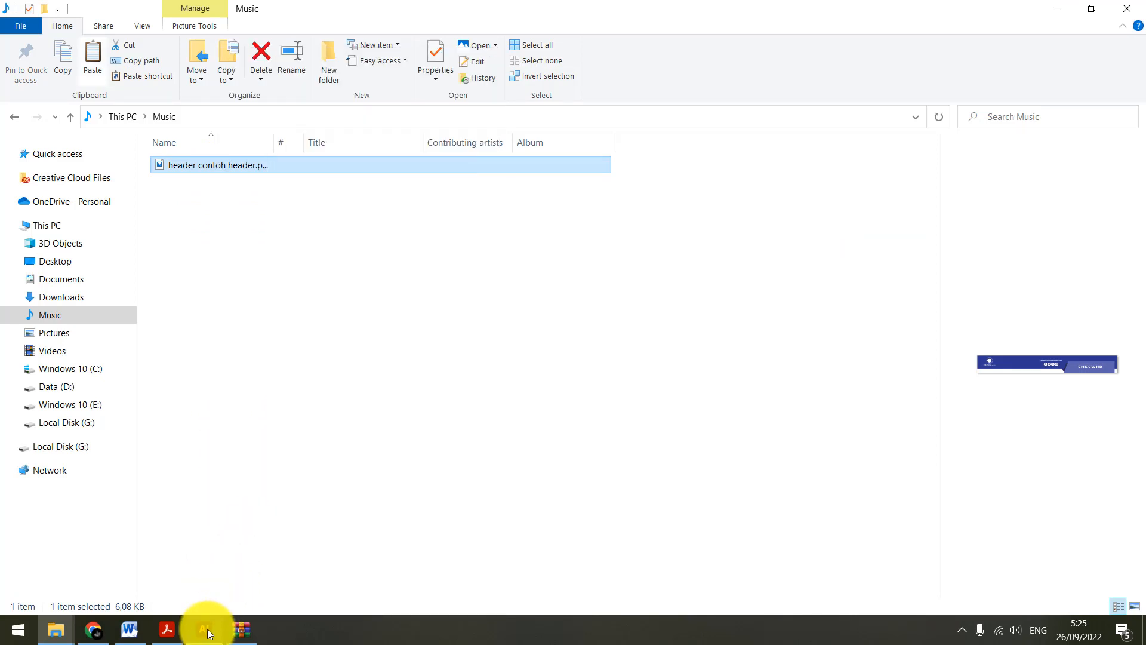
Switch to Illustrator, dismiss the Export for Screens dialog and inspect the SMKCWND header artwork
left_click(206, 630)
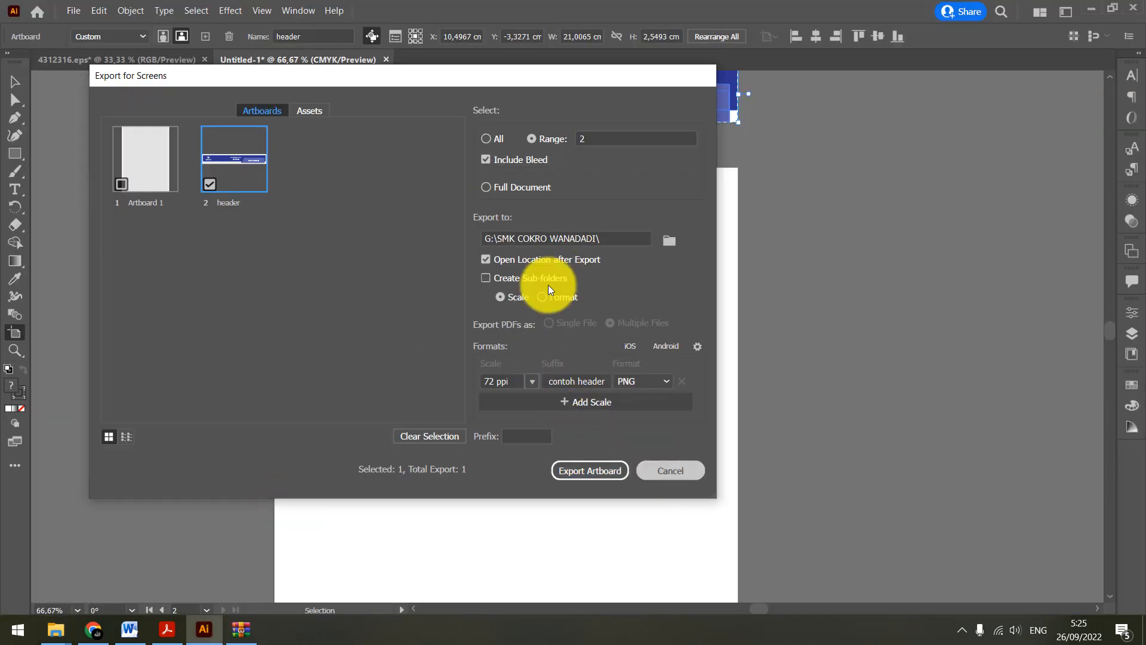
key("Escape")
scroll(485, 286, "up", 3)
key("v")
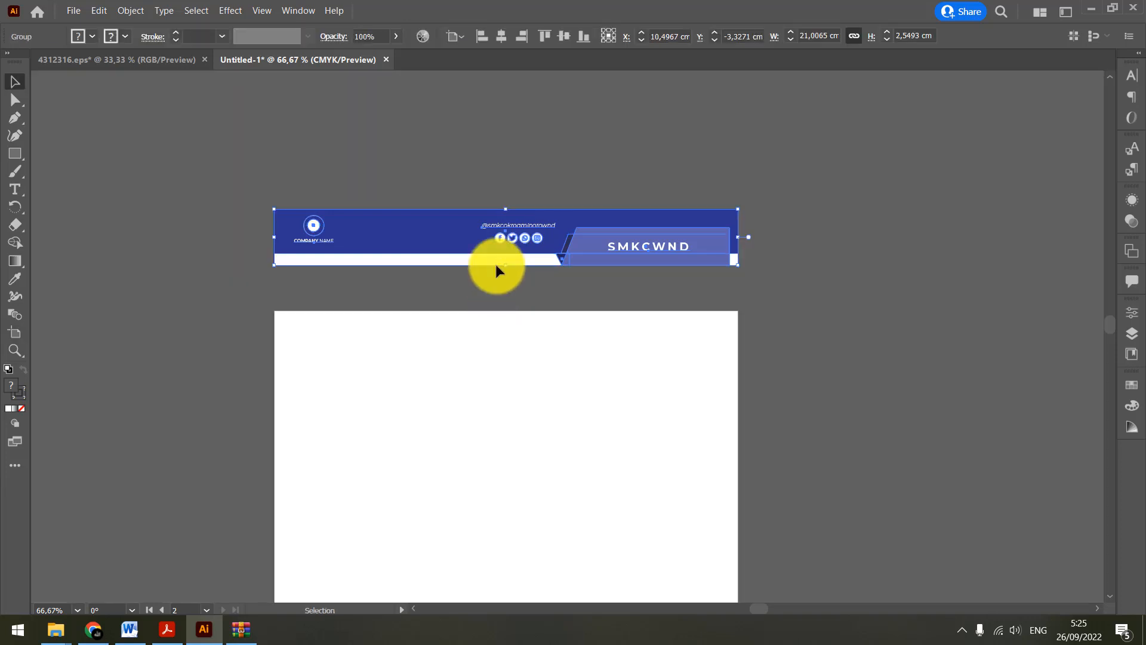
left_click(541, 139)
scroll(512, 181, "up", 1)
left_click_drag(552, 181, 546, 139)
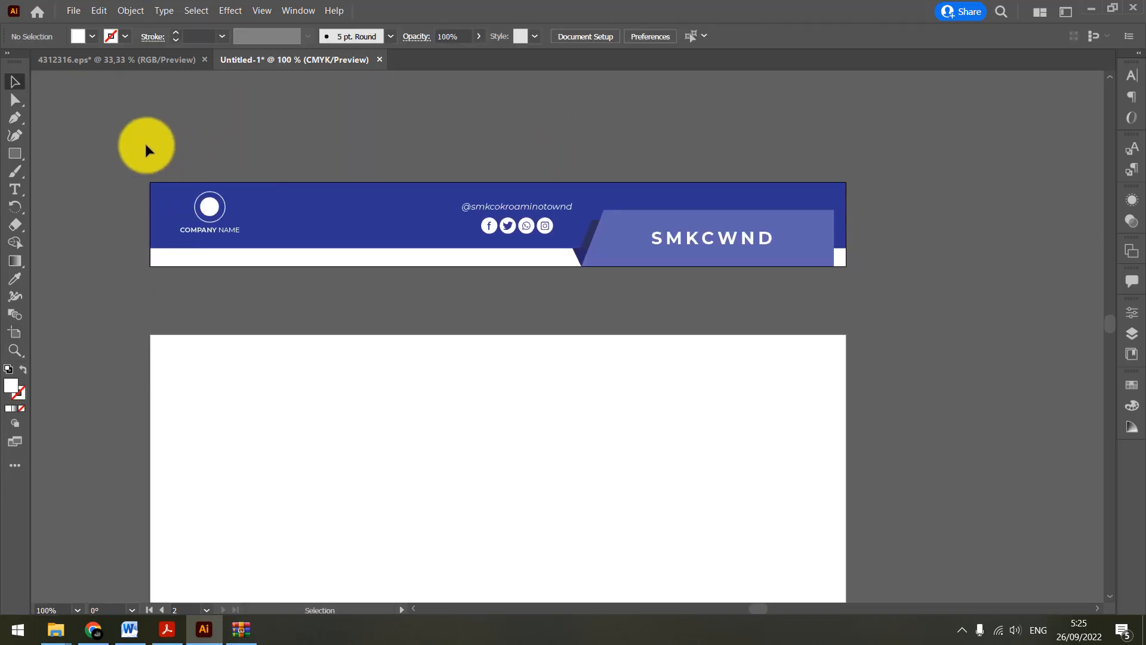
left_click_drag(128, 148, 979, 301)
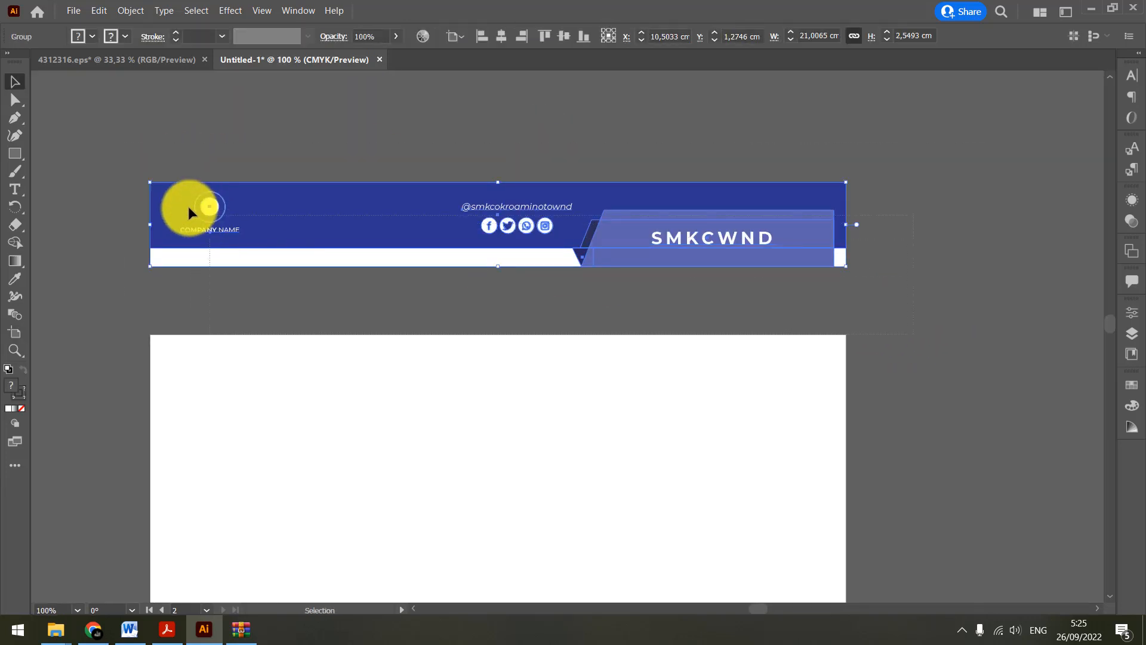
Return to Word, paste the copied SMKCWND banner image into the page header and select it
key("alt+Tab")
key("alt+Tab")
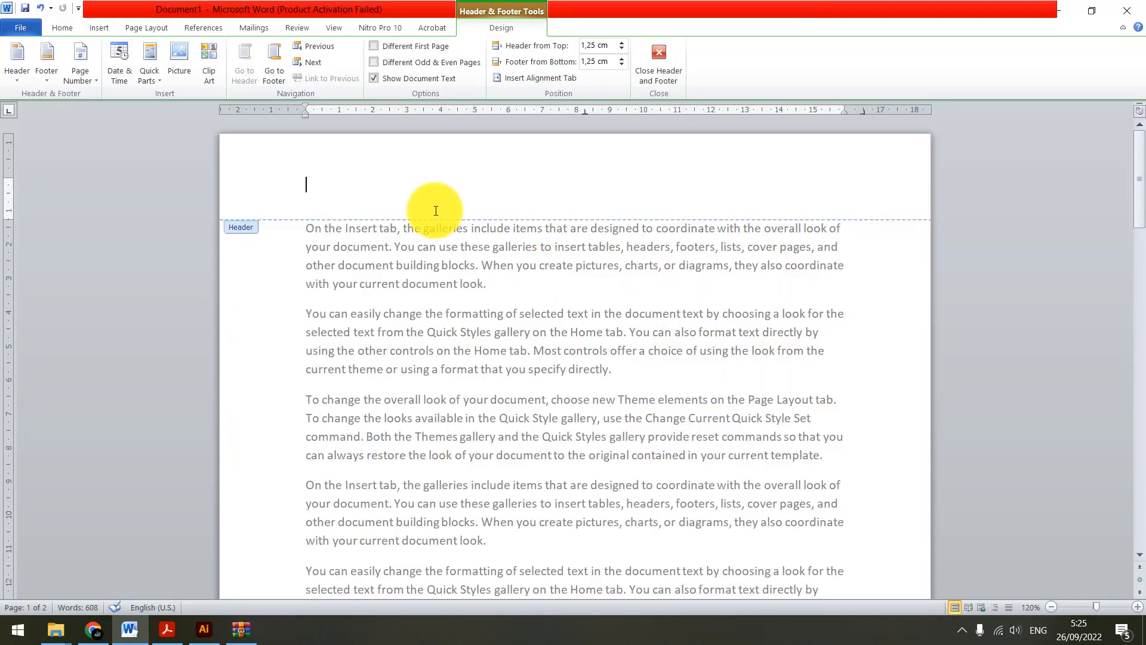
key("ctrl+v")
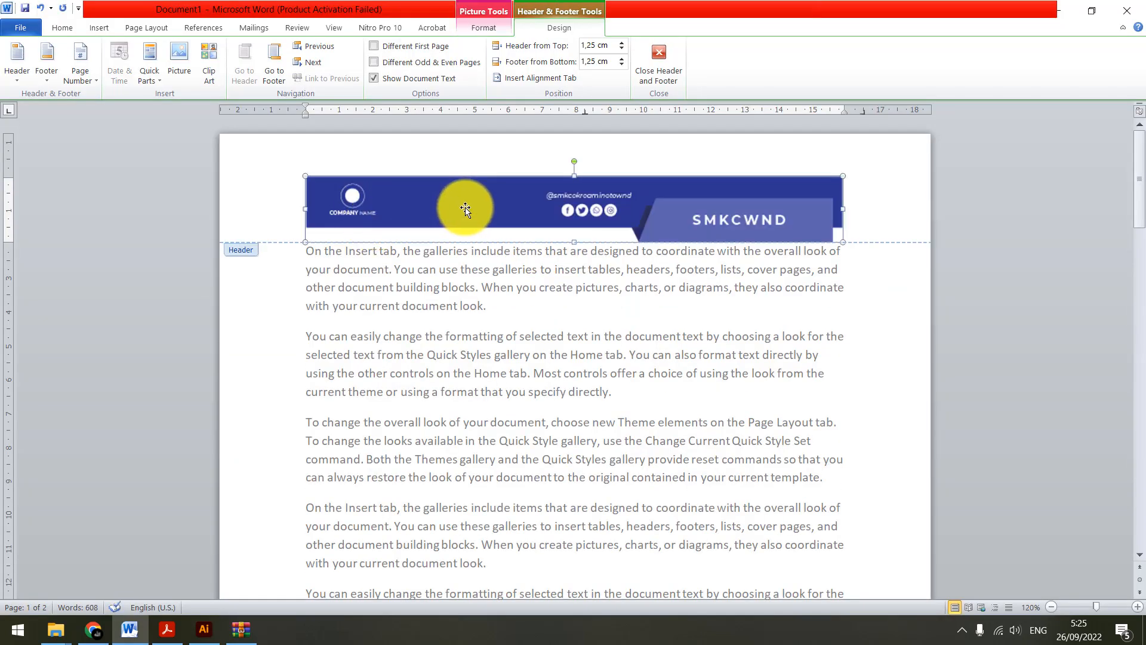
left_click(461, 205)
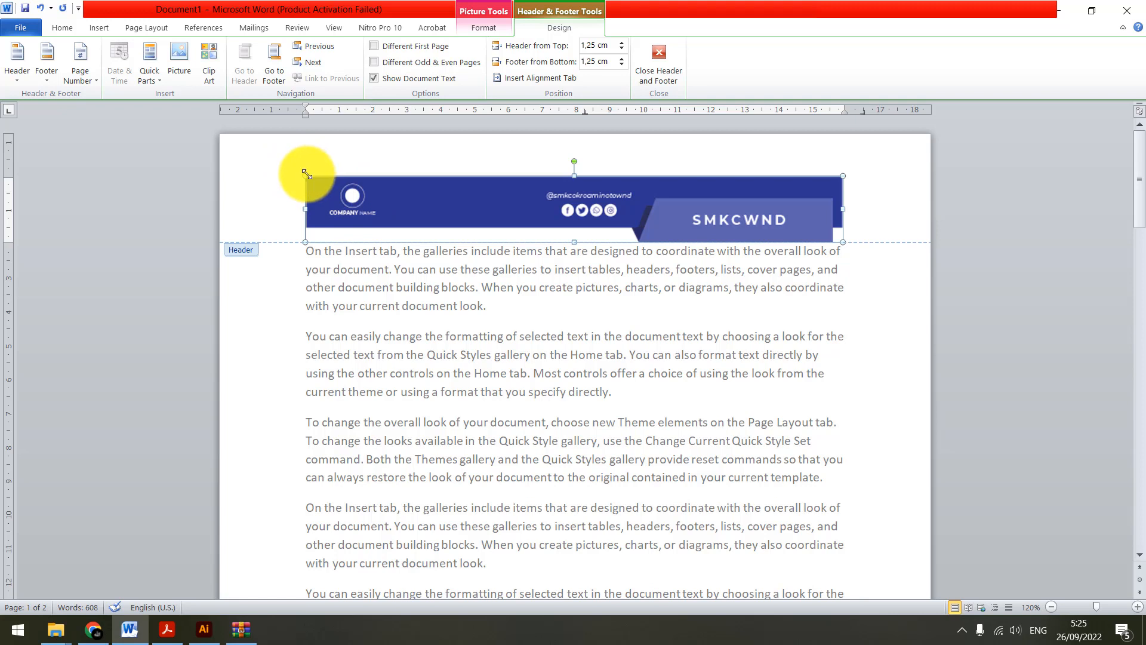
Enlarge the header banner to about 21.06 cm wide by 2.58 cm high and set its text wrapping to Square
left_click_drag(306, 173, 244, 166)
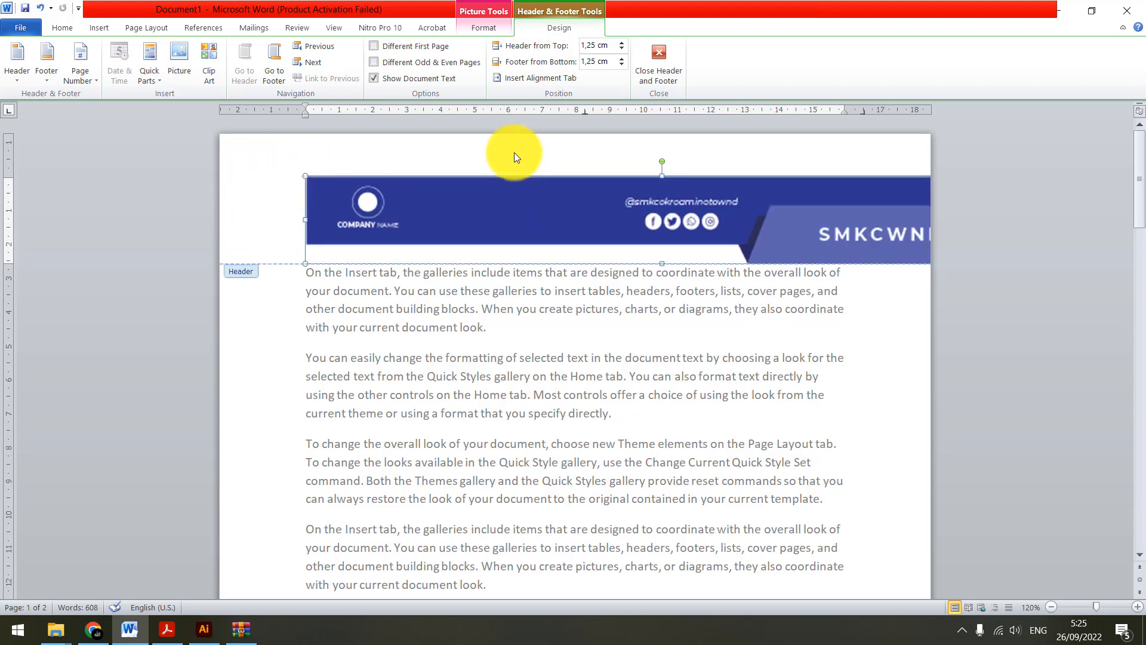
left_click(490, 29)
left_click_drag(712, 215, 603, 213)
left_click_drag(699, 212, 635, 210)
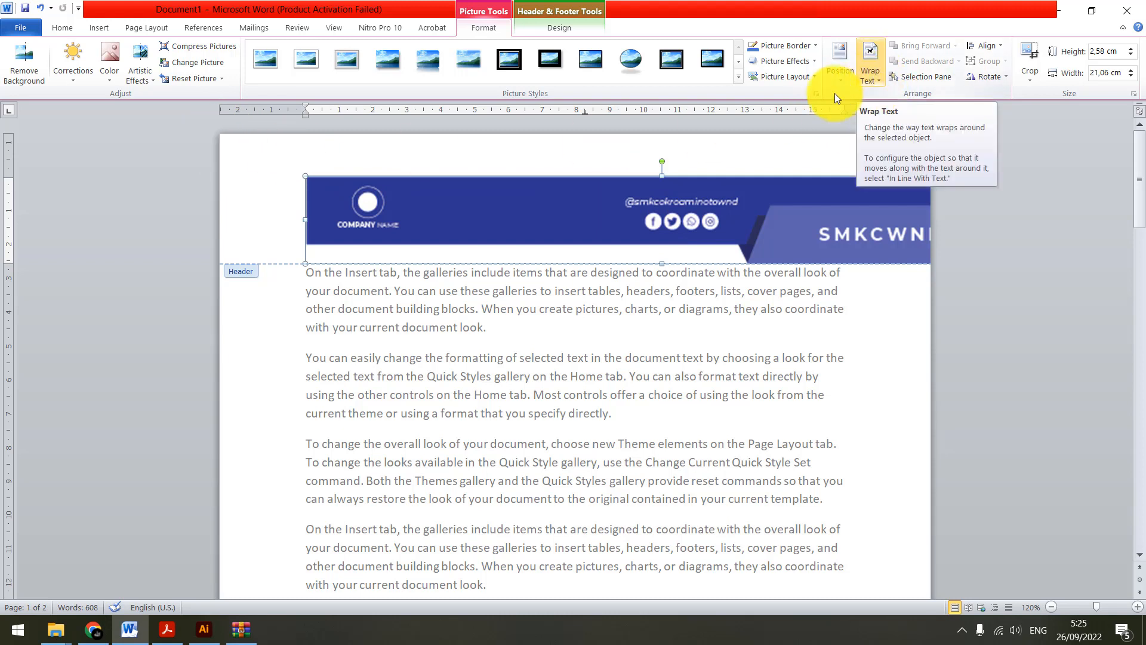
left_click(874, 81)
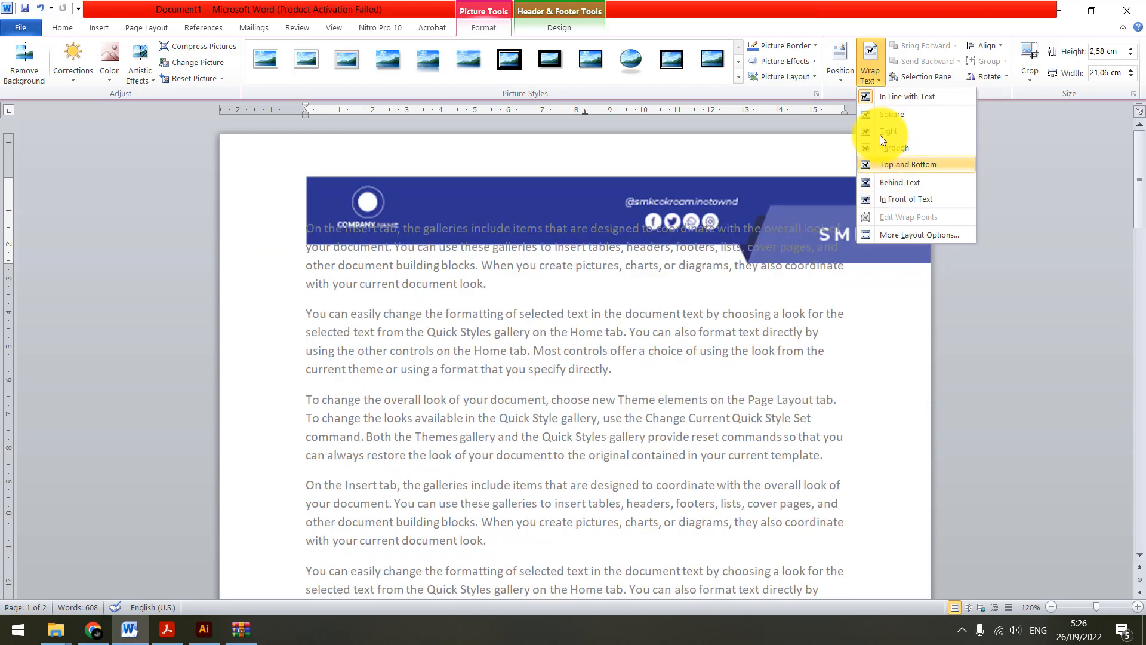
left_click(886, 116)
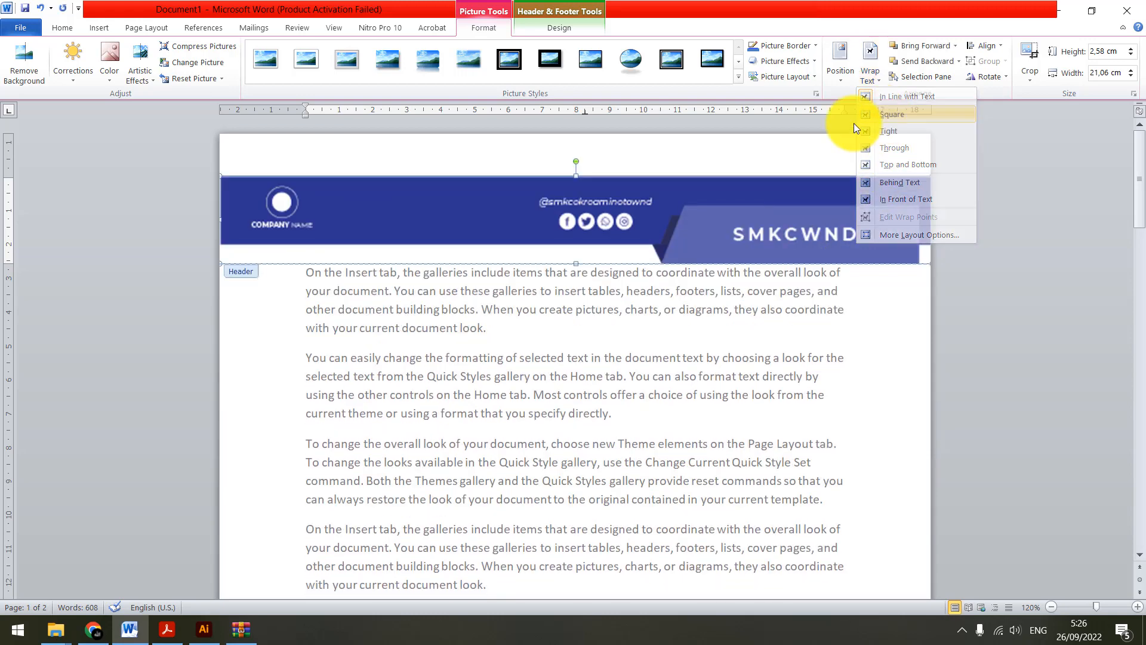
Move the banner flush with the page's top edge and leave header editing for the body text
left_click_drag(549, 206, 545, 162)
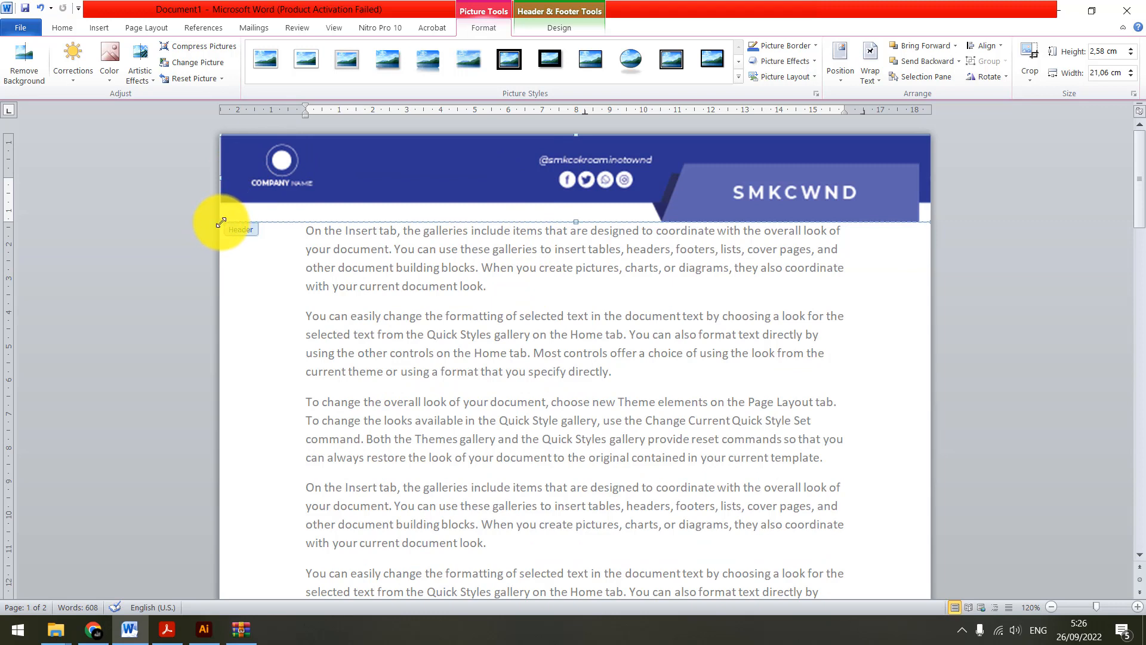
left_click_drag(220, 223, 222, 224)
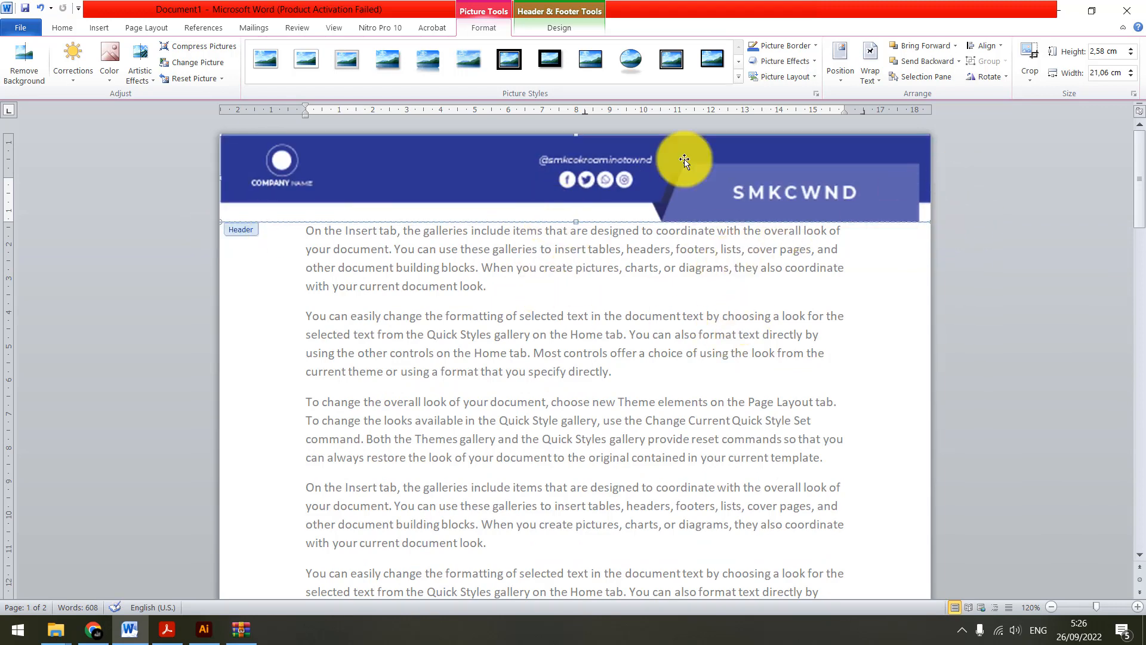
left_click(572, 25)
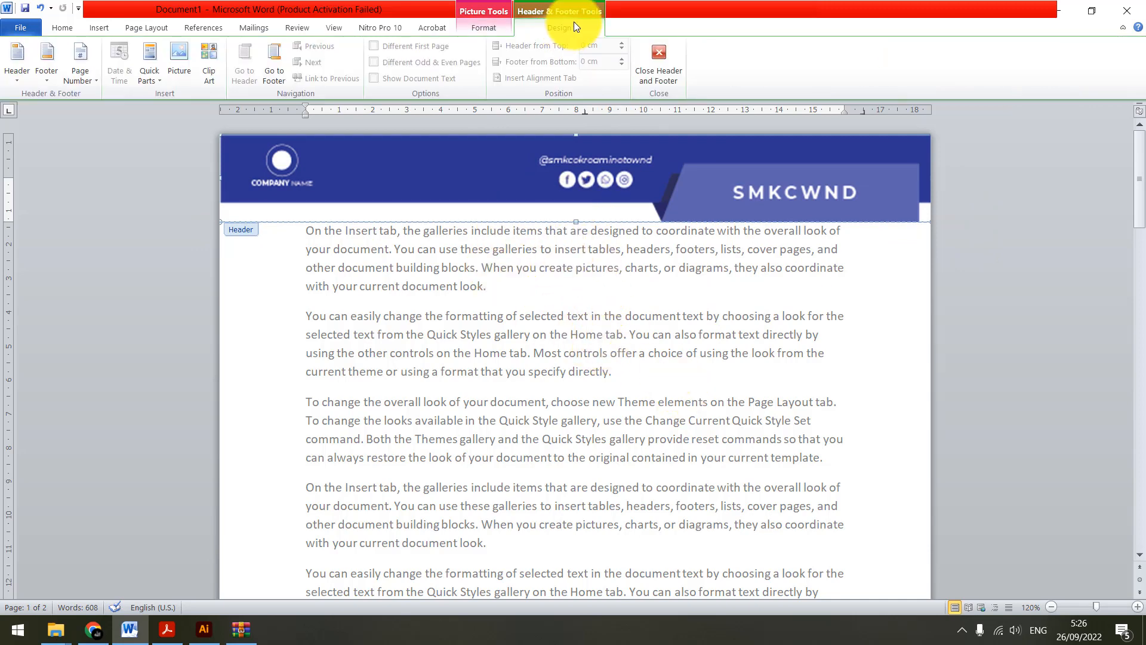
left_click(504, 25)
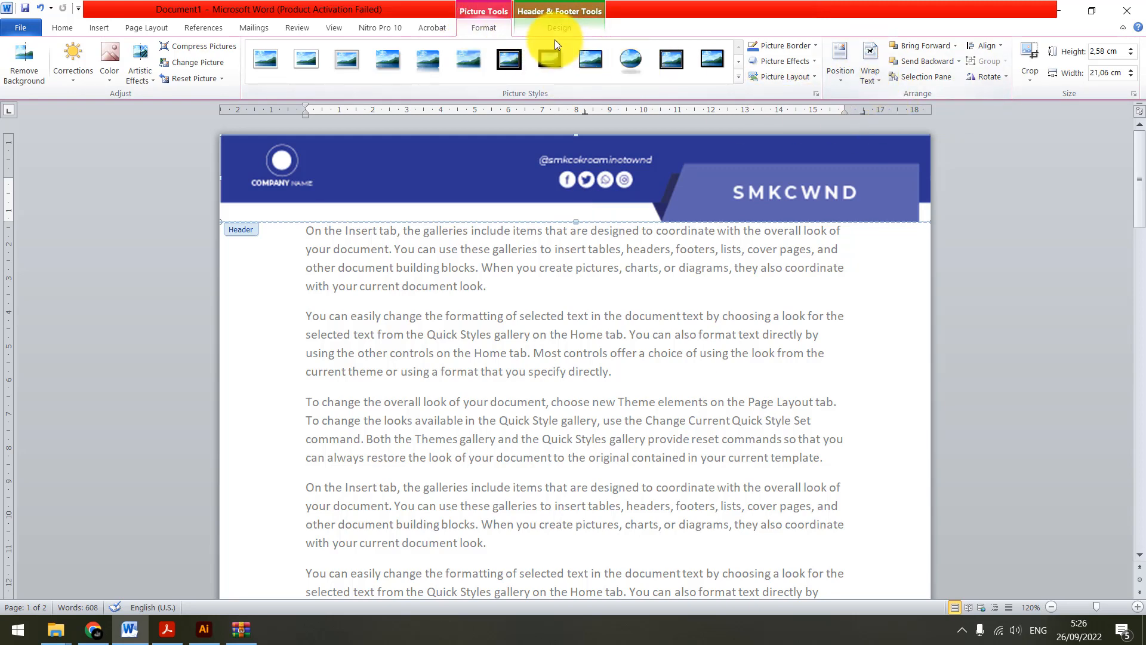
left_click(566, 27)
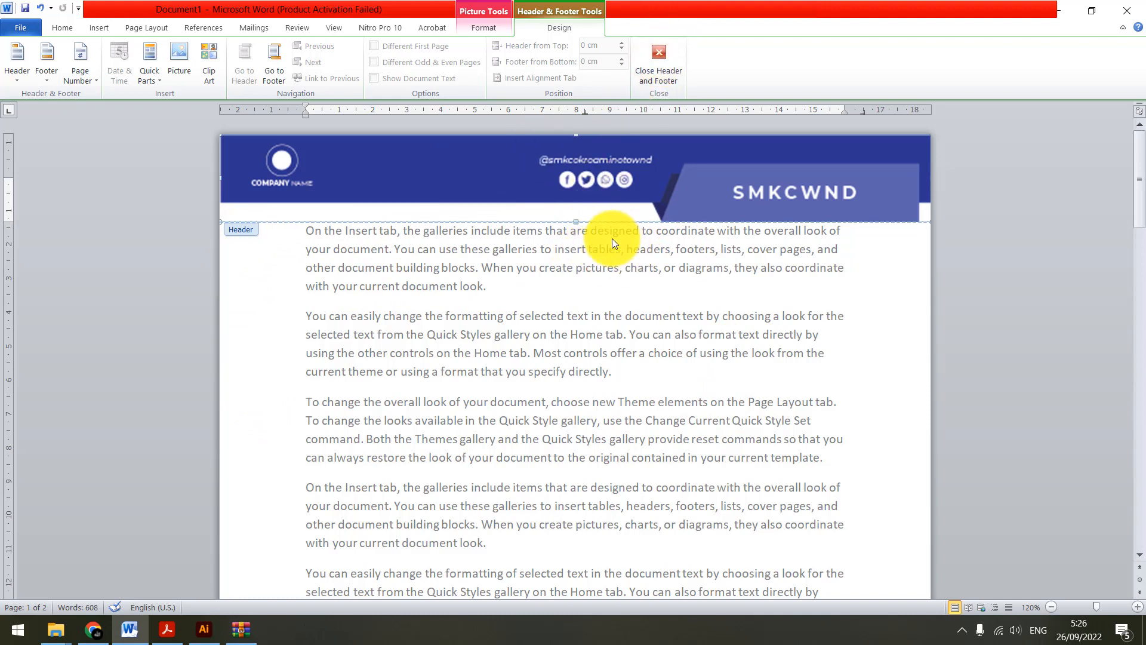
double_click(642, 299)
left_click(423, 249)
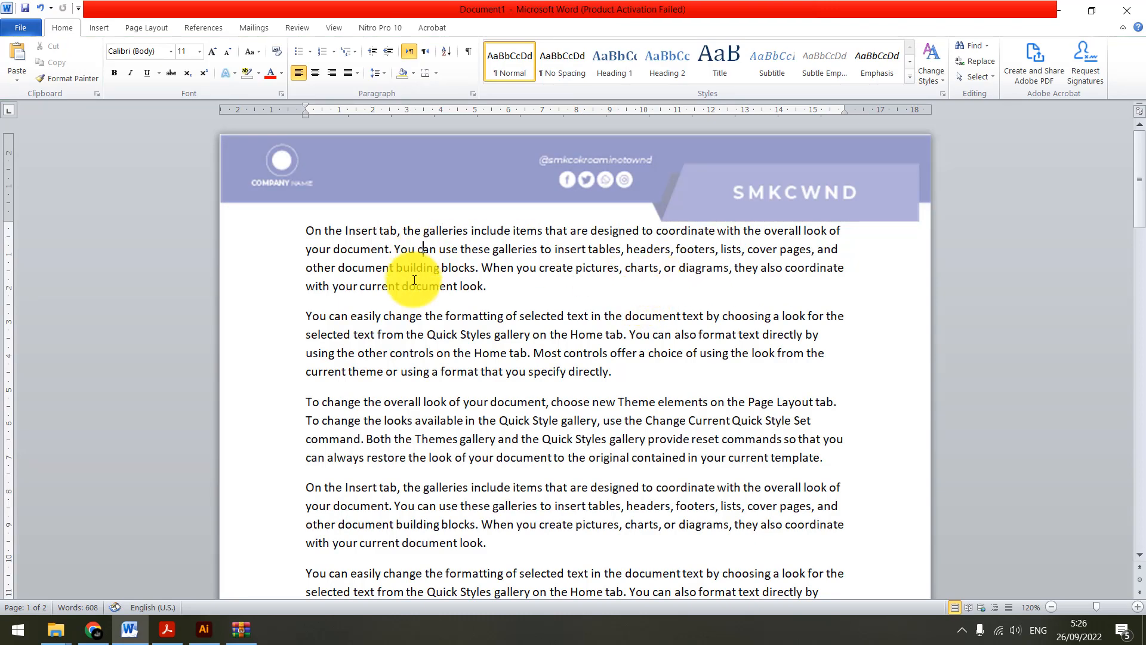
Examine how the banner appears at the top of each page of the document
scroll(431, 328, "down", 3)
scroll(436, 340, "up", 3)
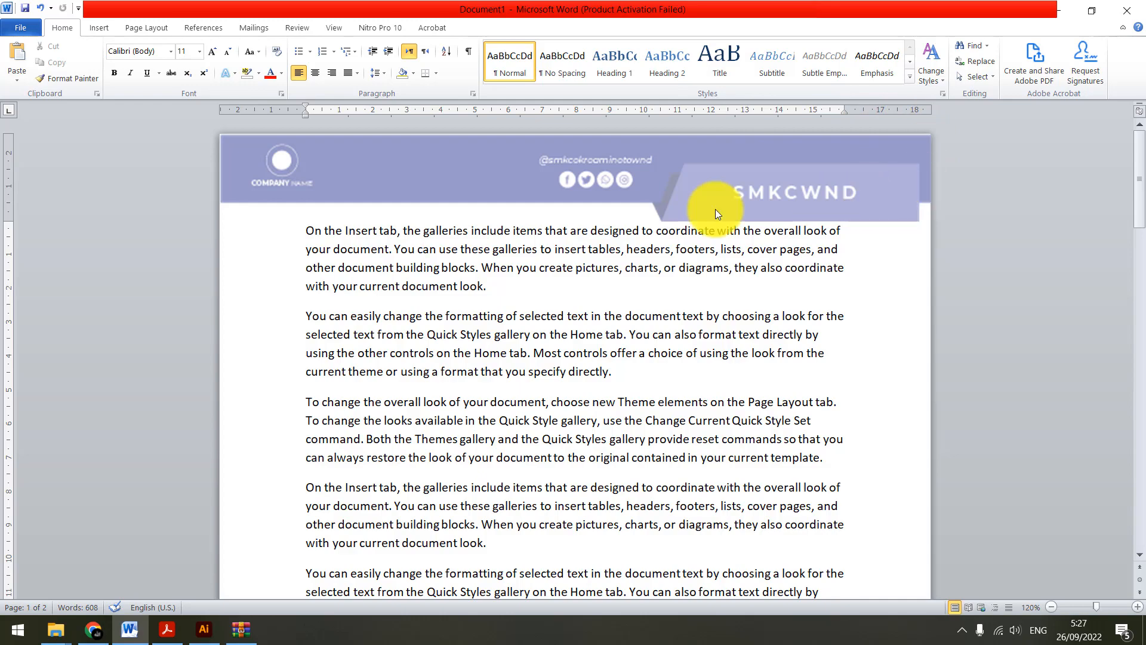
scroll(476, 238, "down", 15)
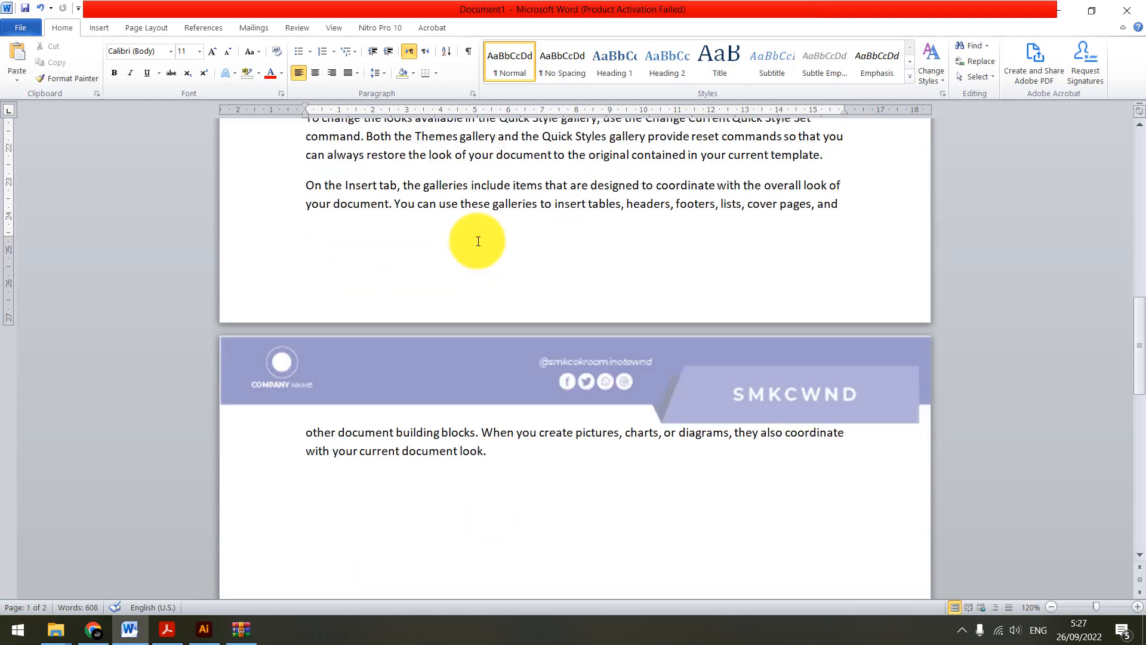
scroll(478, 241, "up", 1)
scroll(478, 242, "down", 6)
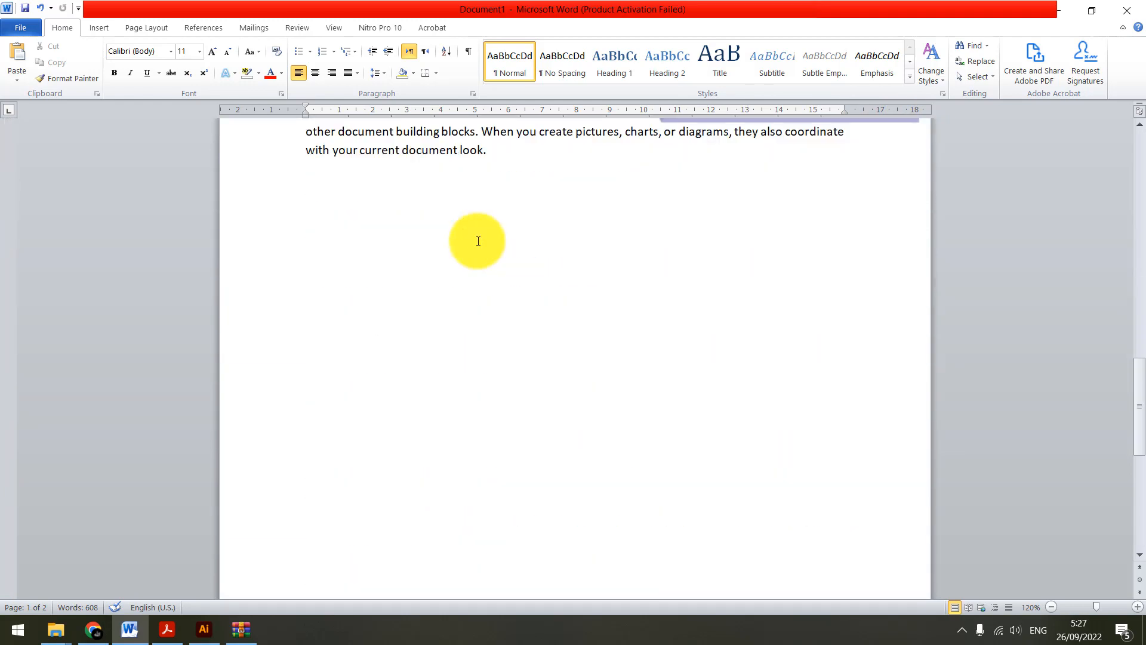
scroll(478, 241, "down", 5)
scroll(477, 241, "up", 12)
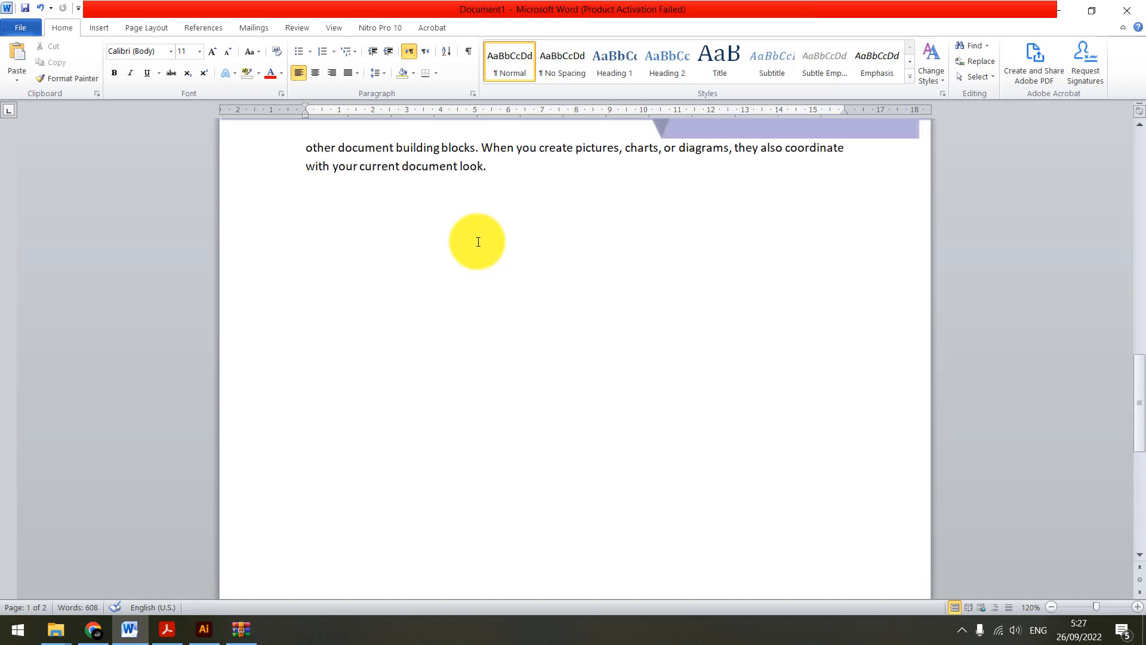
Insert page breaks after the seventh and ninth paragraphs to spread the text over three pages
left_click(597, 220)
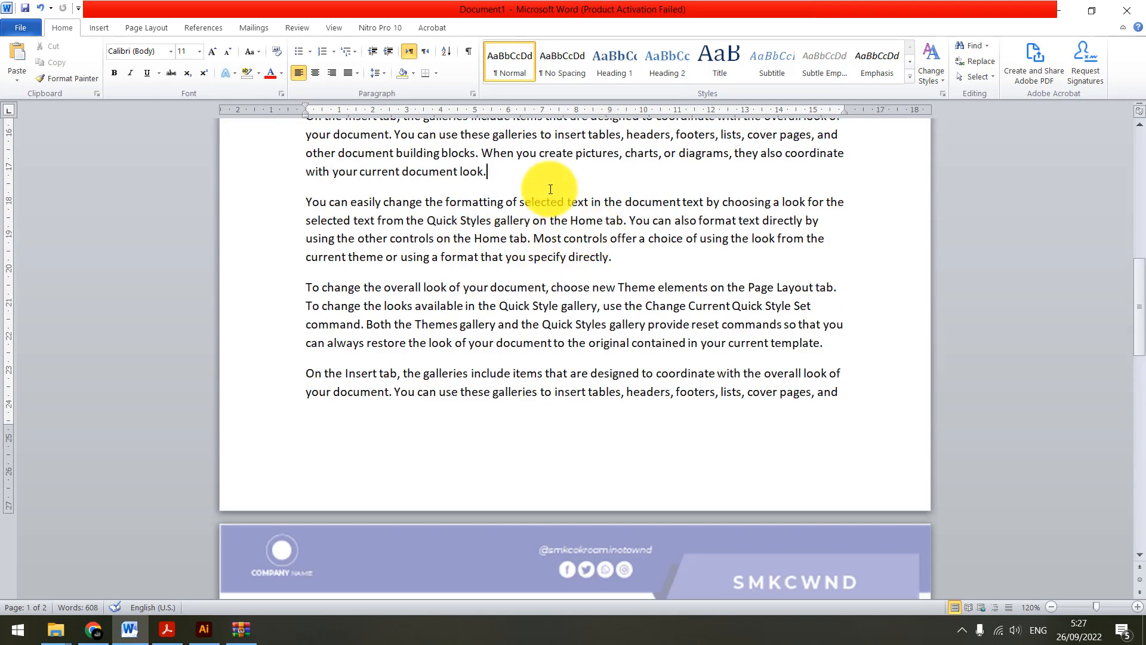
key("ctrl+Return")
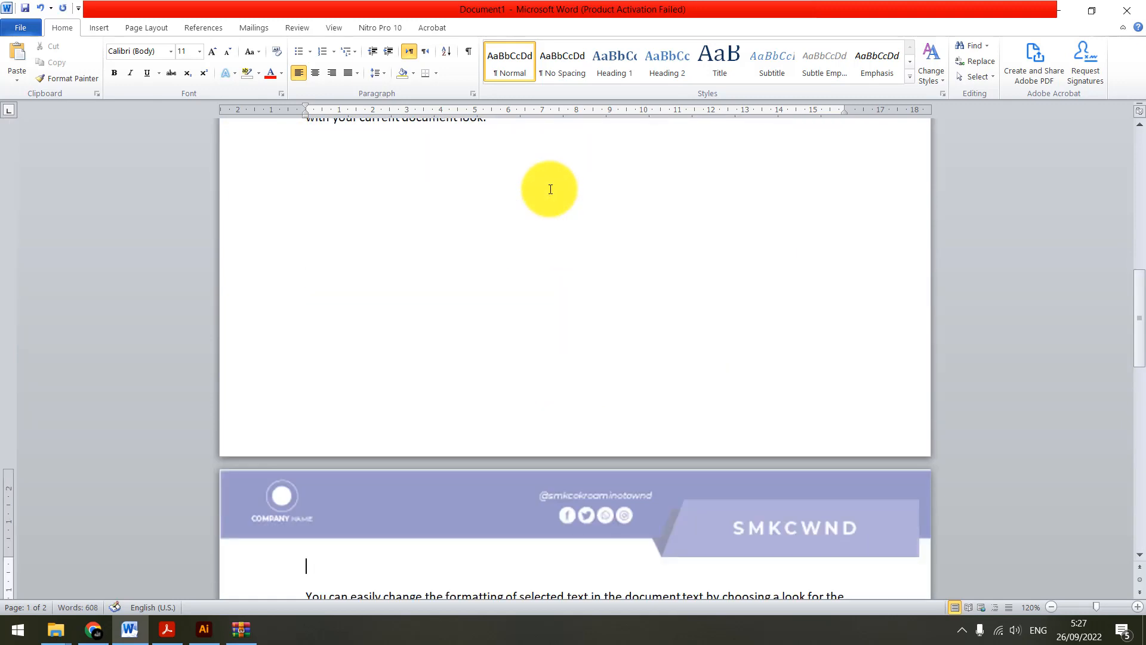
scroll(543, 226, "down", 6)
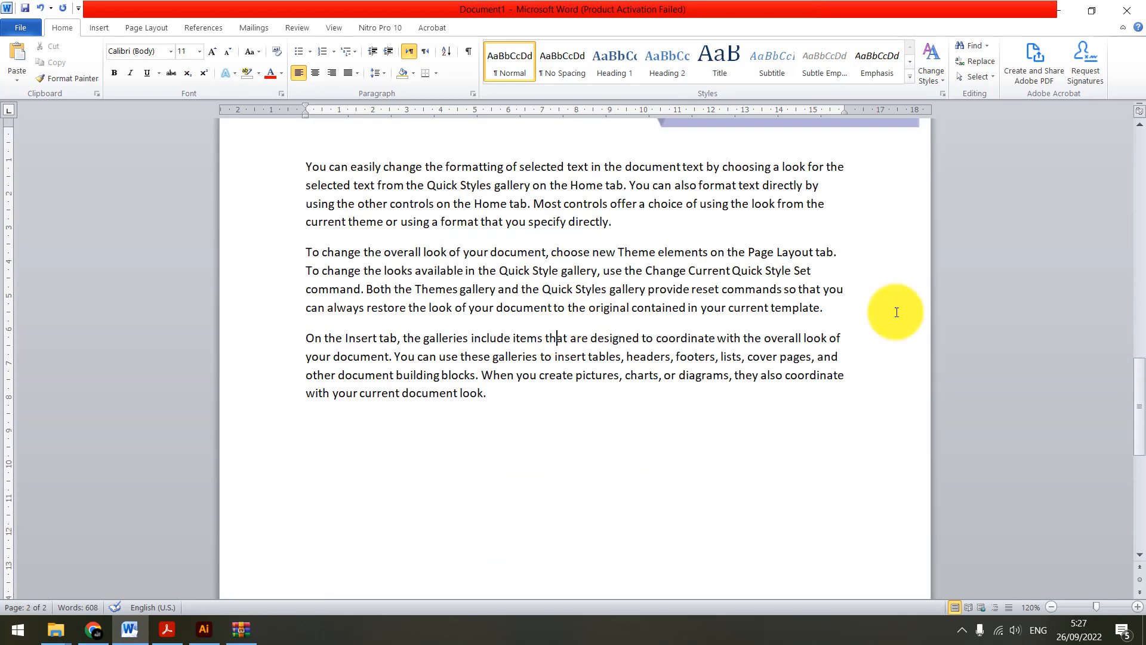
left_click(840, 321)
key("ctrl+Return")
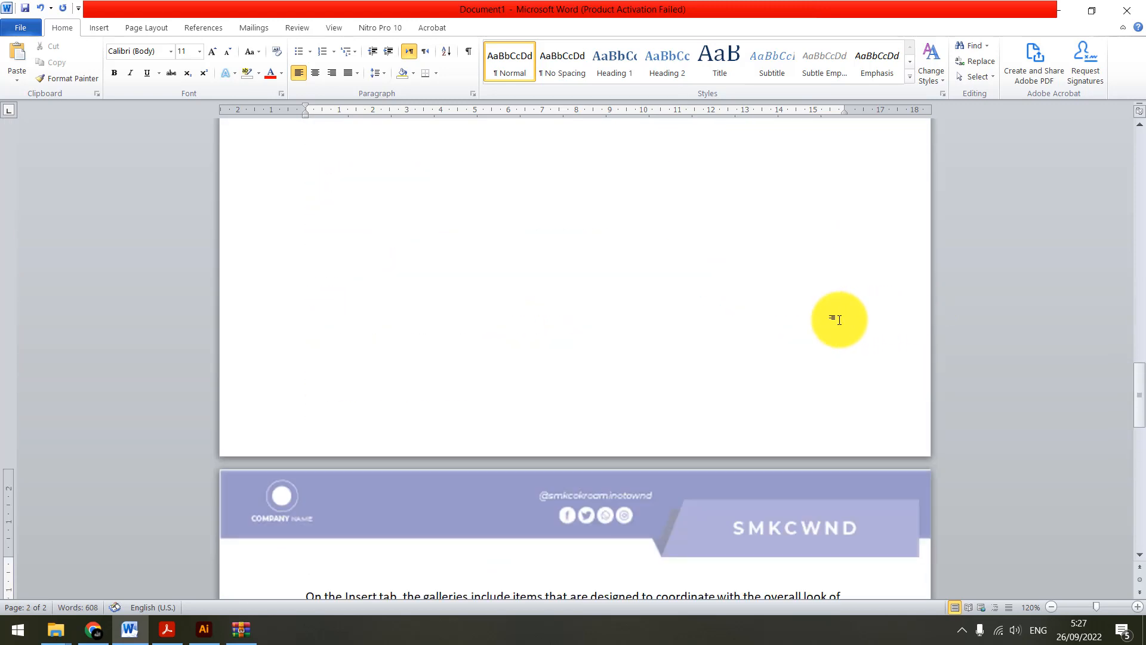
Review the banner across all three pages and highlight the body text of each page in turn
scroll(840, 317, "down", 3)
scroll(696, 394, "up", 12)
scroll(663, 434, "up", 4)
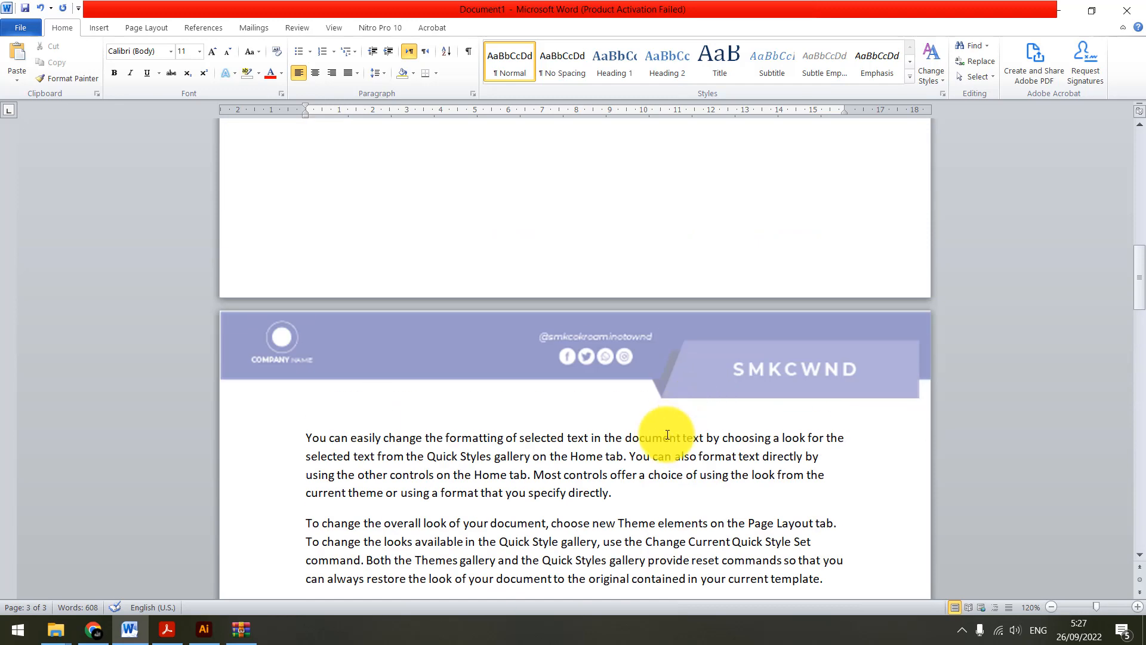
scroll(654, 421, "down", 6, "ctrl")
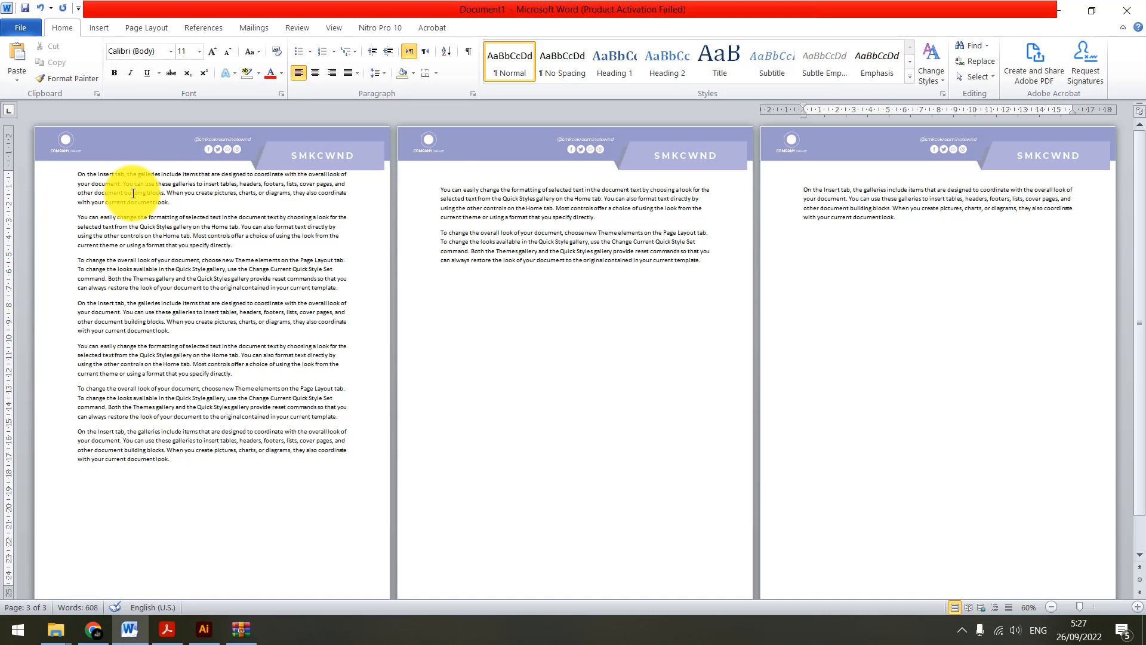
left_click(78, 184)
left_click(291, 483, "shift")
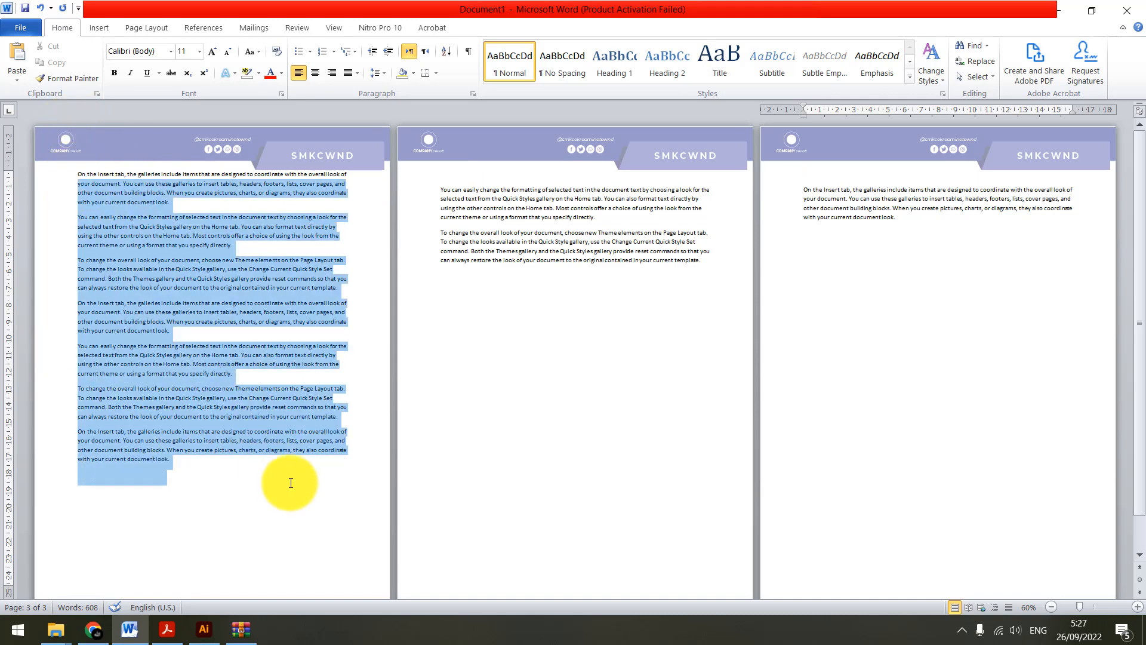
left_click_drag(442, 192, 682, 301)
left_click_drag(806, 194, 950, 260)
left_click(77, 324)
scroll(97, 318, "up", 4)
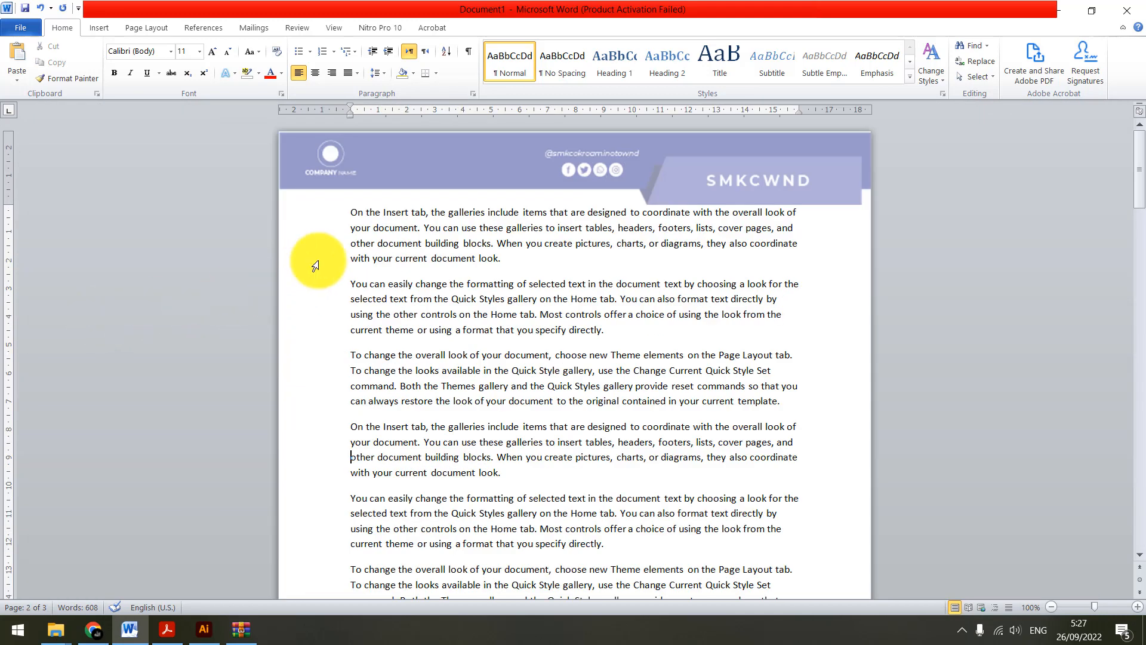
left_click(505, 229)
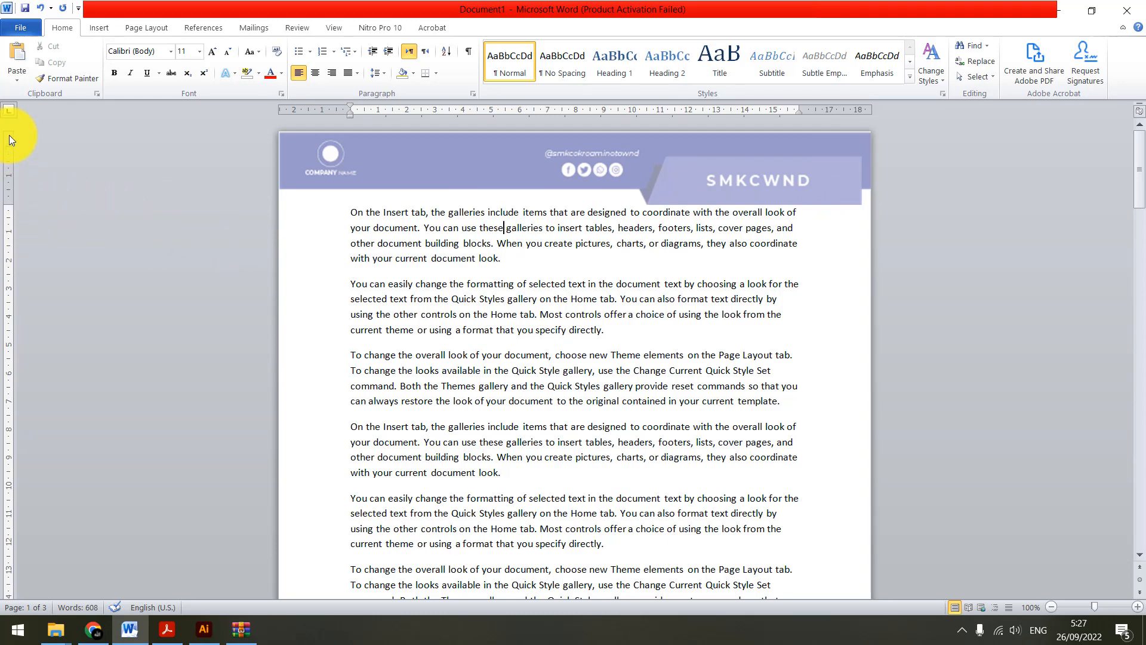
Turn the ruler display off and back on
left_click(334, 28)
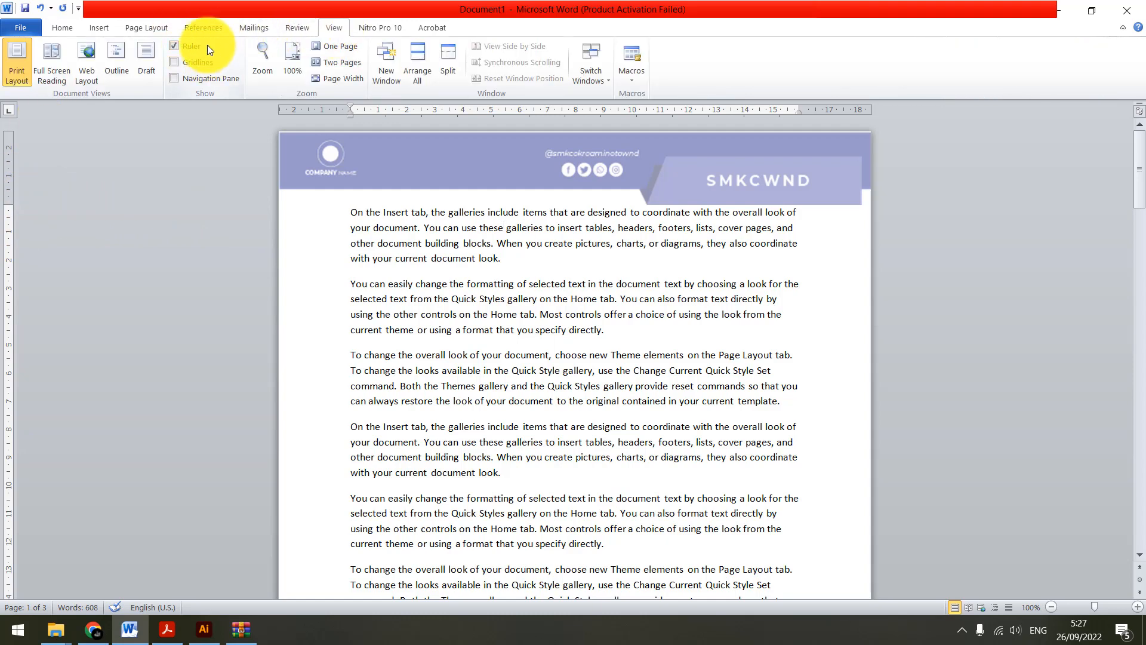
left_click(186, 47)
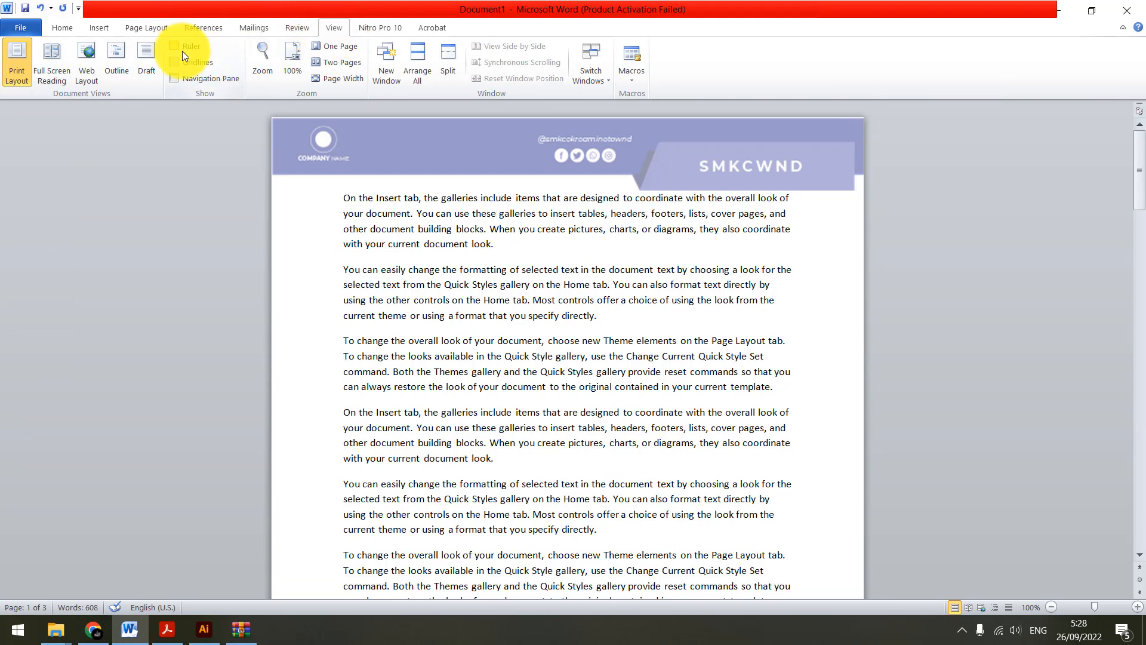
left_click(184, 46)
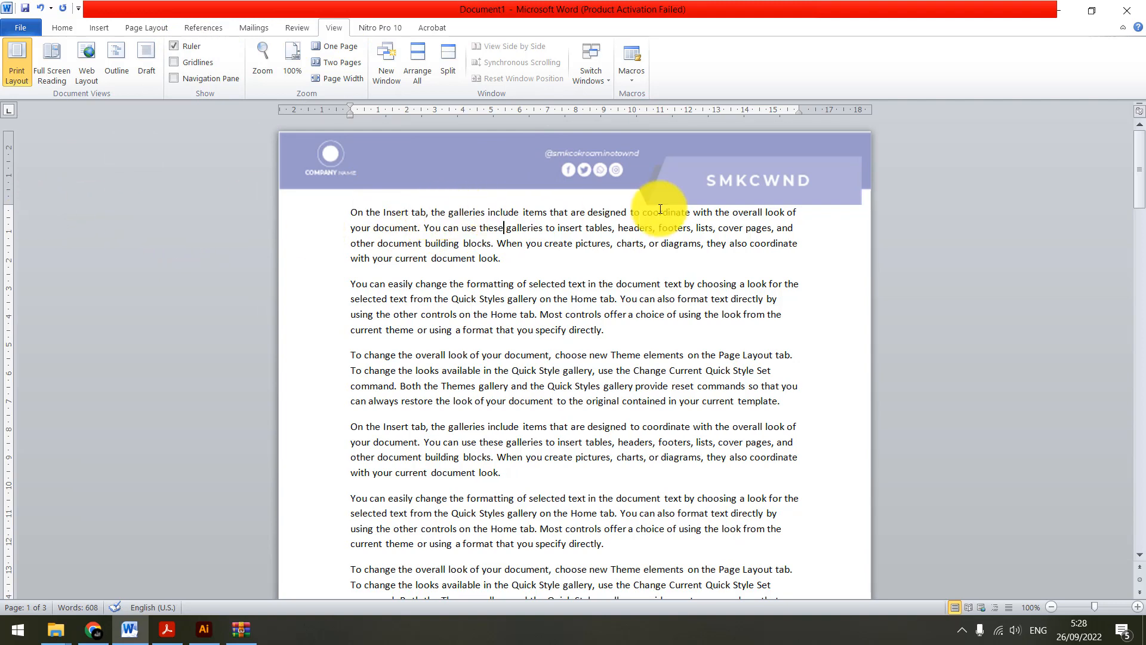
Increase the document's top margin to about 3.5 cm on the vertical ruler to move the body text clear of the banner
left_click_drag(347, 211, 794, 199)
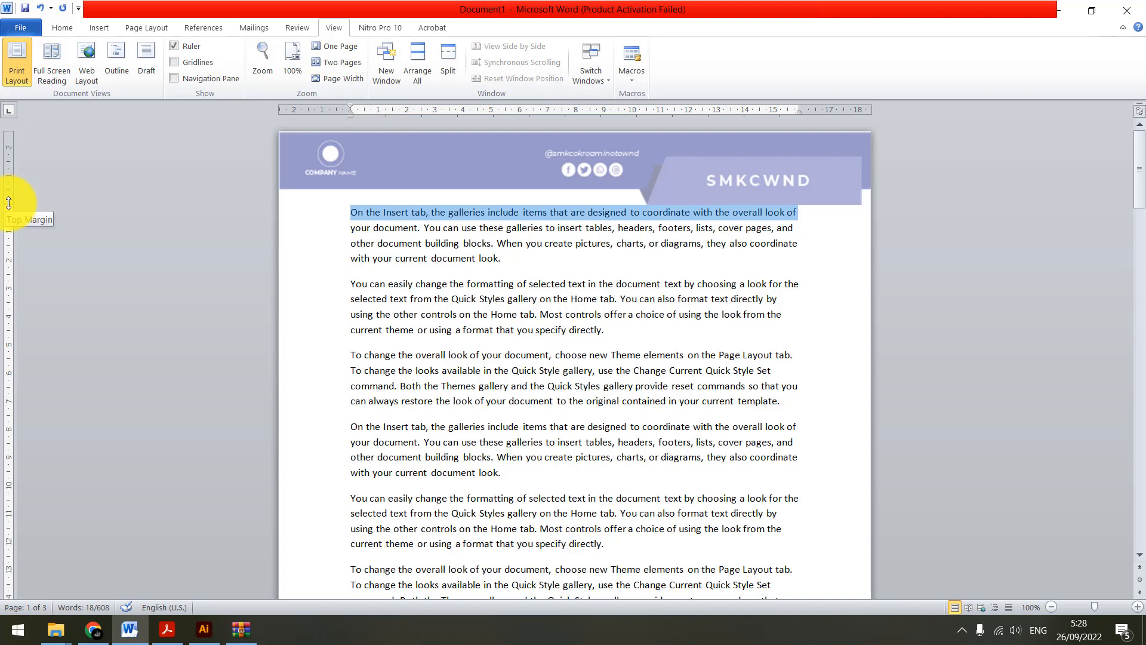
left_click_drag(9, 203, 9, 232)
left_click(489, 301)
left_click(473, 284)
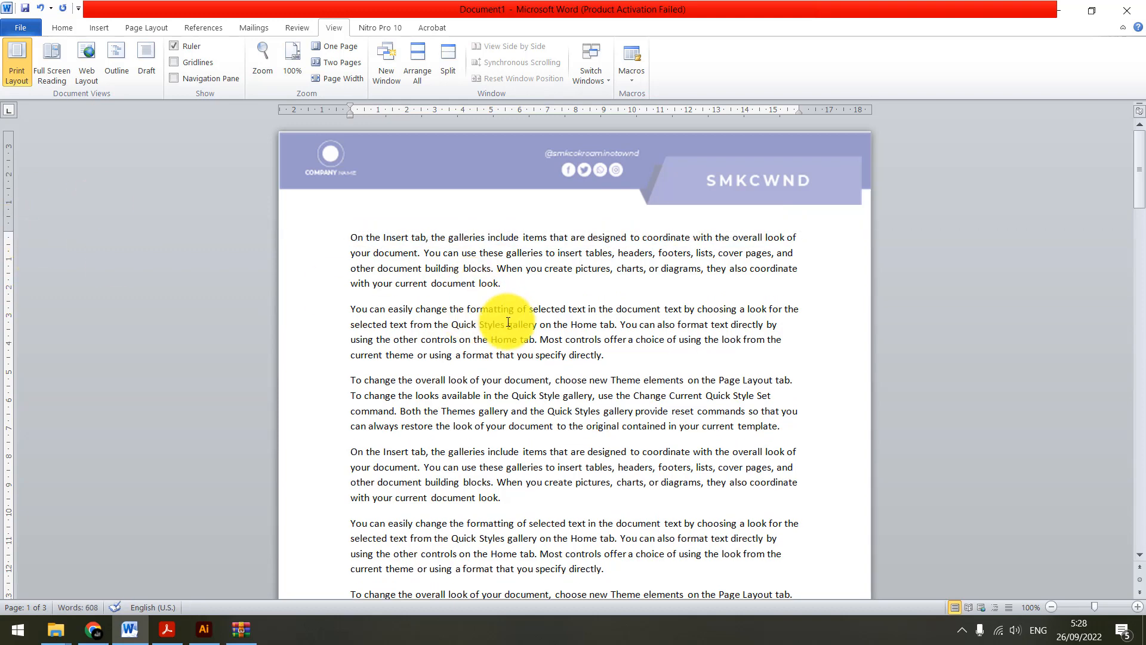
Check the spacing between banner and text on the following pages, and highlight the first page's body text
scroll(512, 306, "down", 1)
scroll(526, 305, "down", 9)
scroll(527, 310, "down", 20)
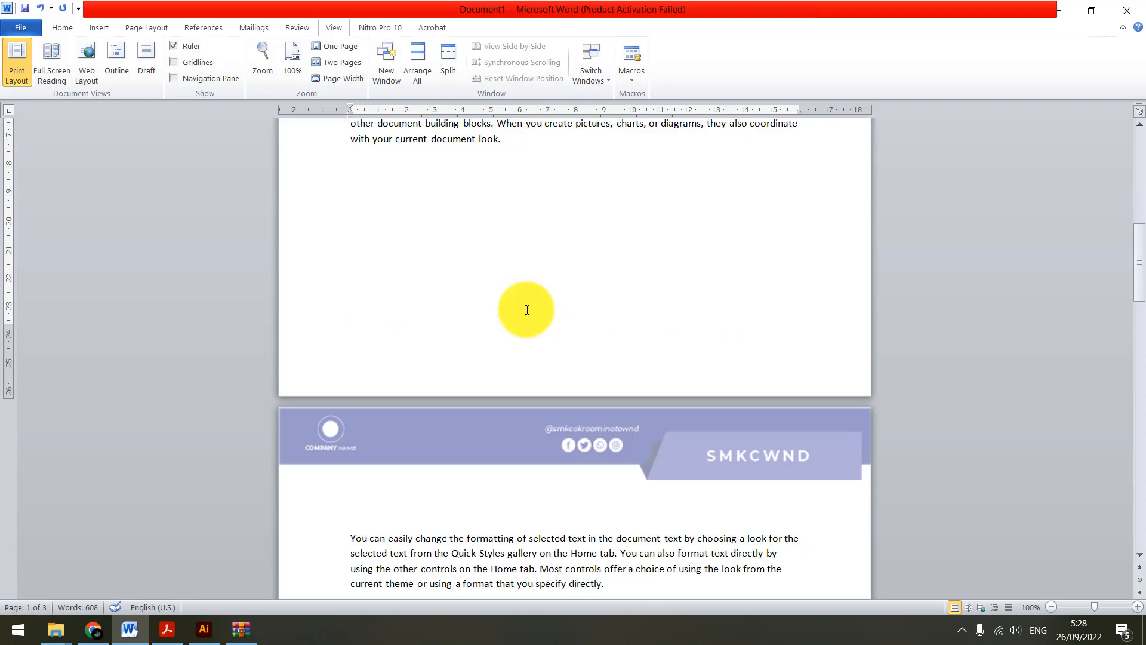
scroll(528, 309, "up", 3)
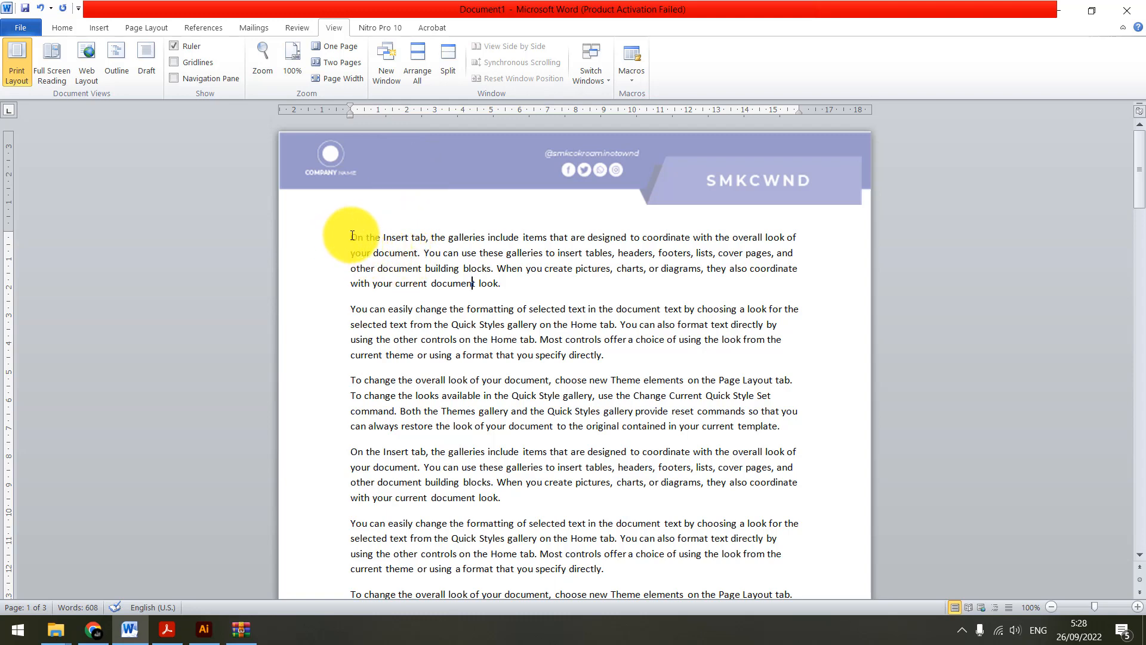
left_click_drag(350, 237, 597, 524)
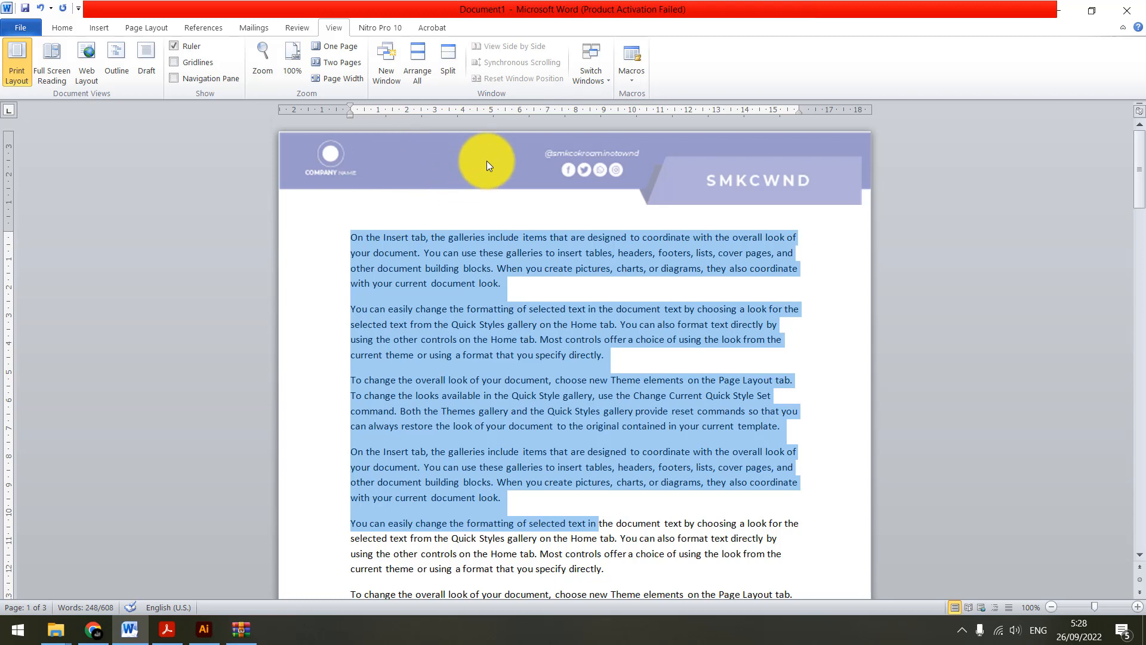
Open the header for editing and return to the body text, doing this twice
double_click(610, 170)
left_click(421, 160)
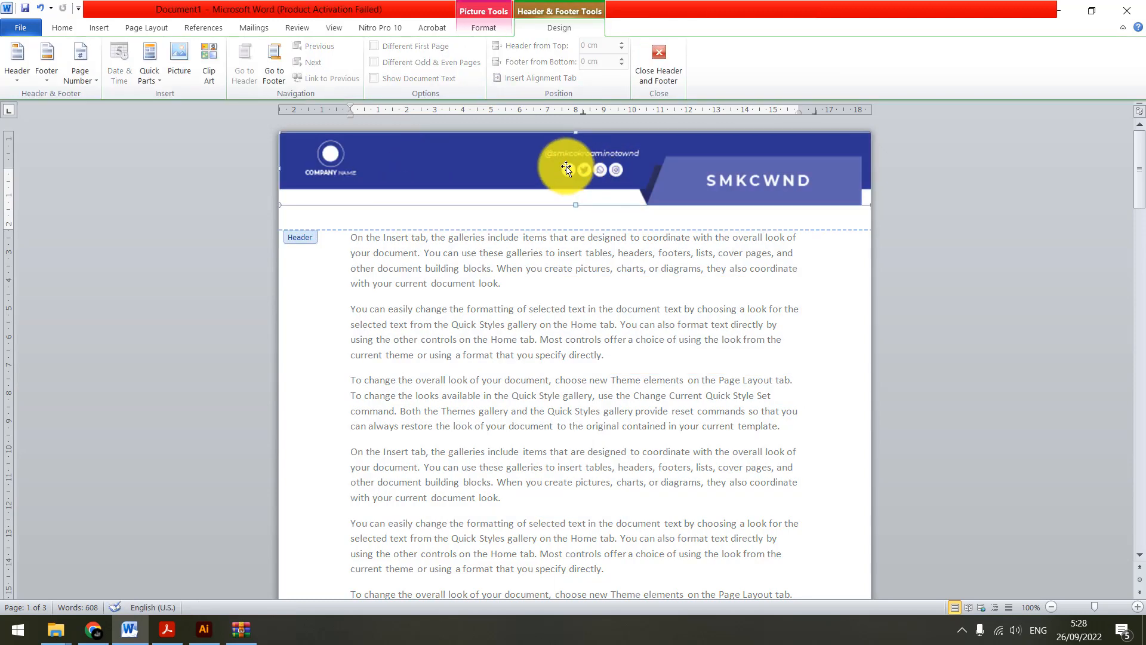
left_click(666, 75)
left_click(610, 270)
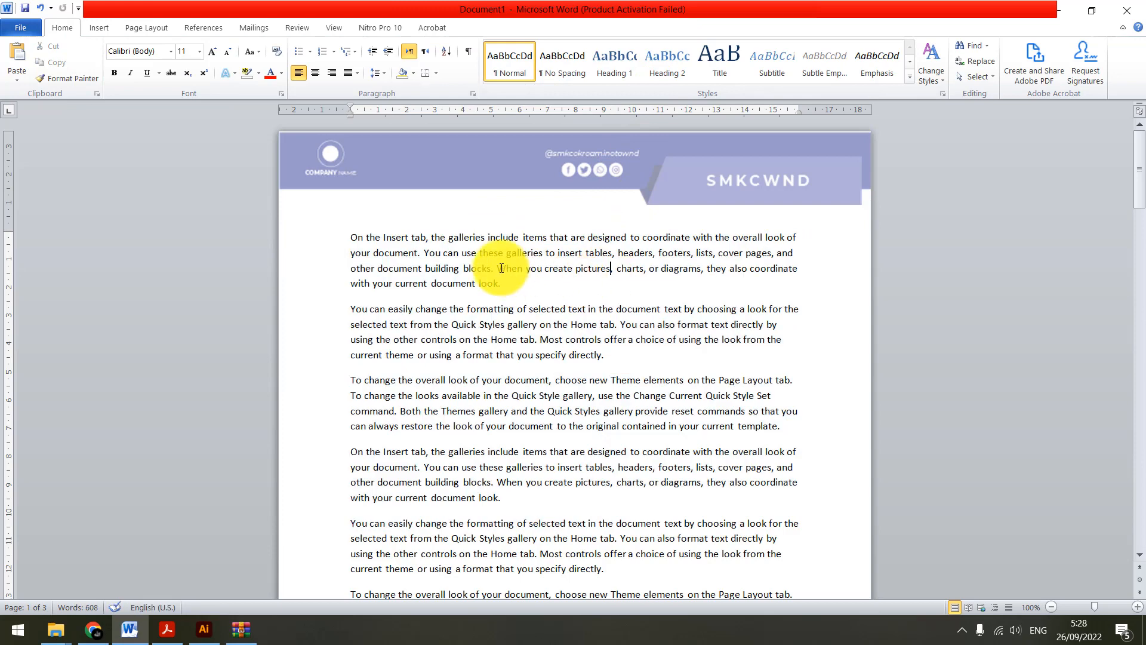
double_click(455, 165)
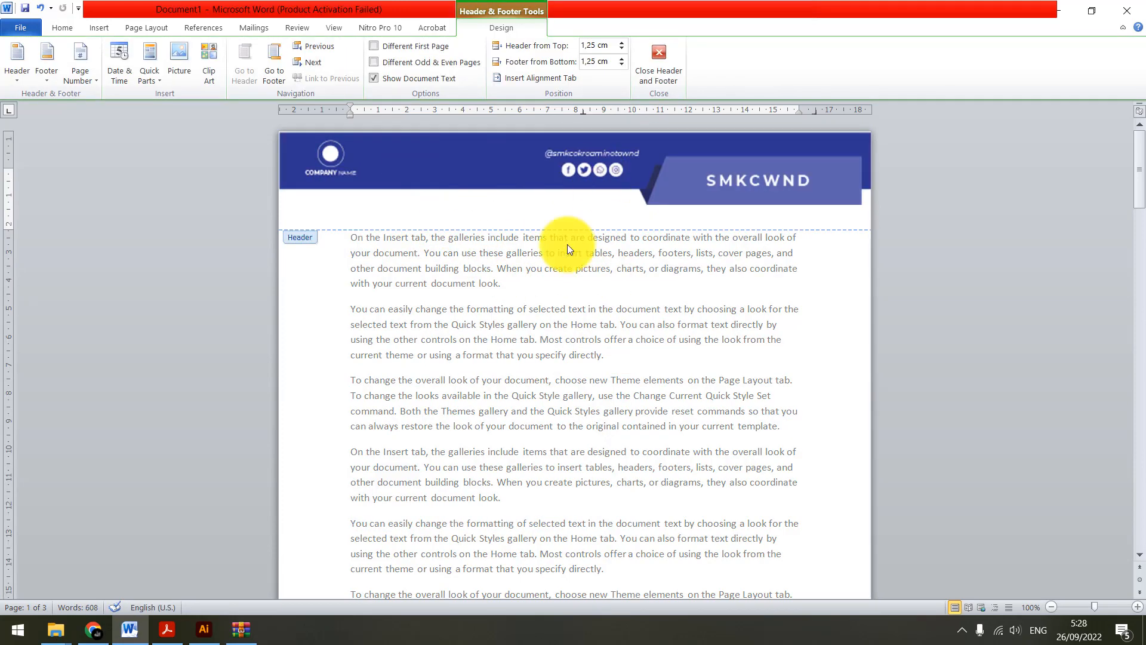
double_click(572, 342)
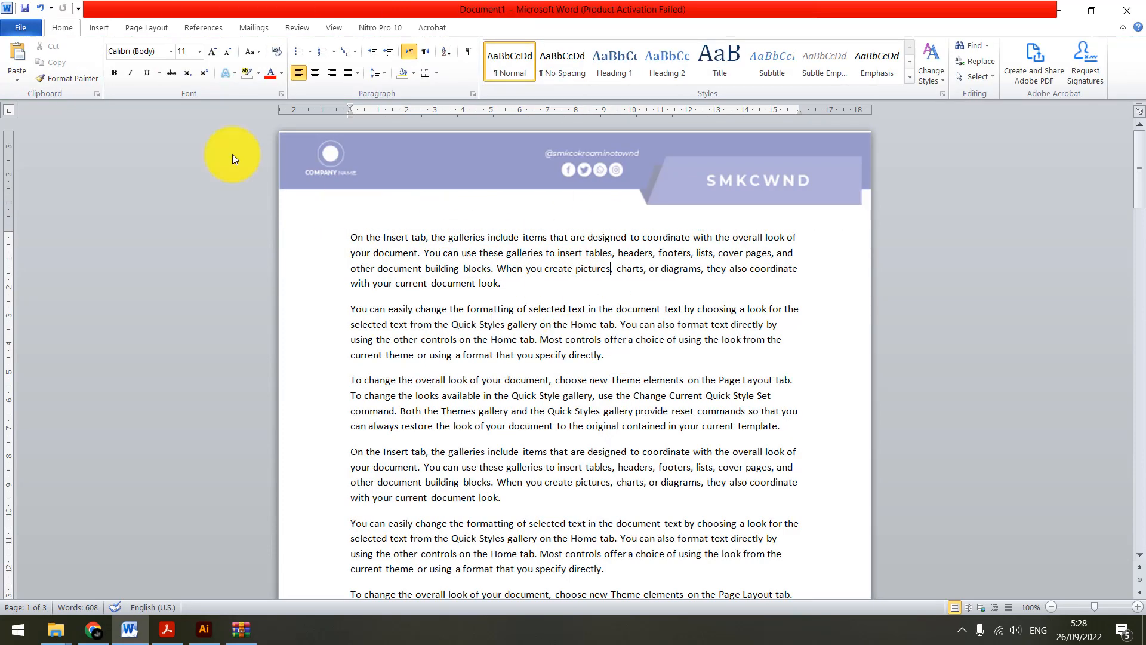
Start exporting the document in a fixed format with the Create PDF/XPS command
left_click(33, 26)
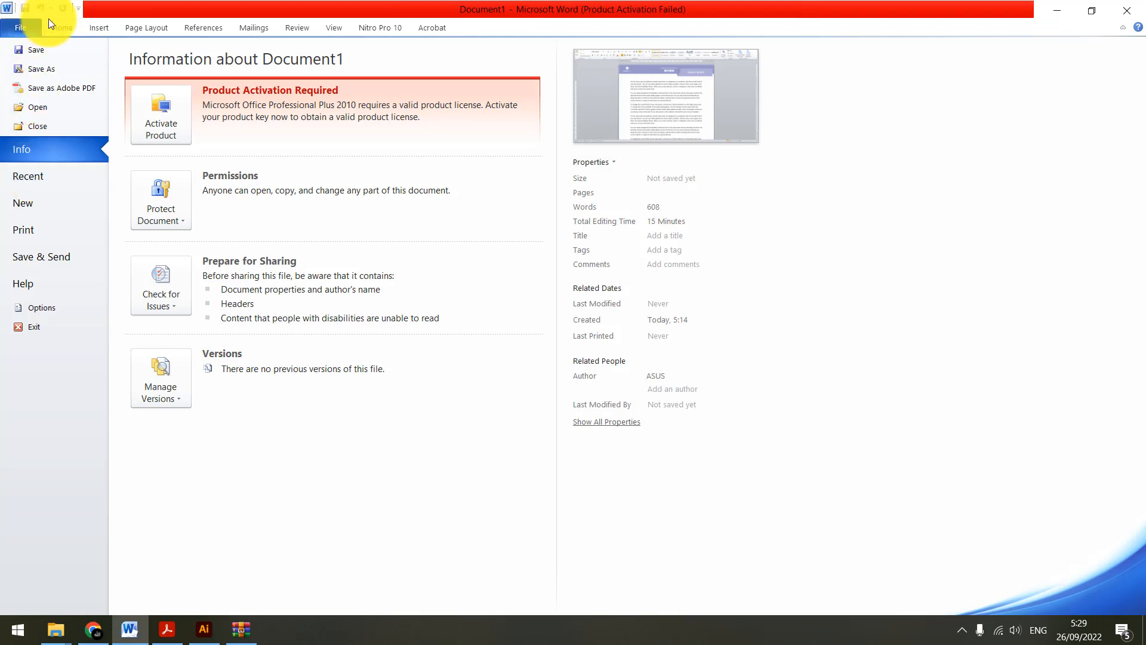
left_click(49, 21)
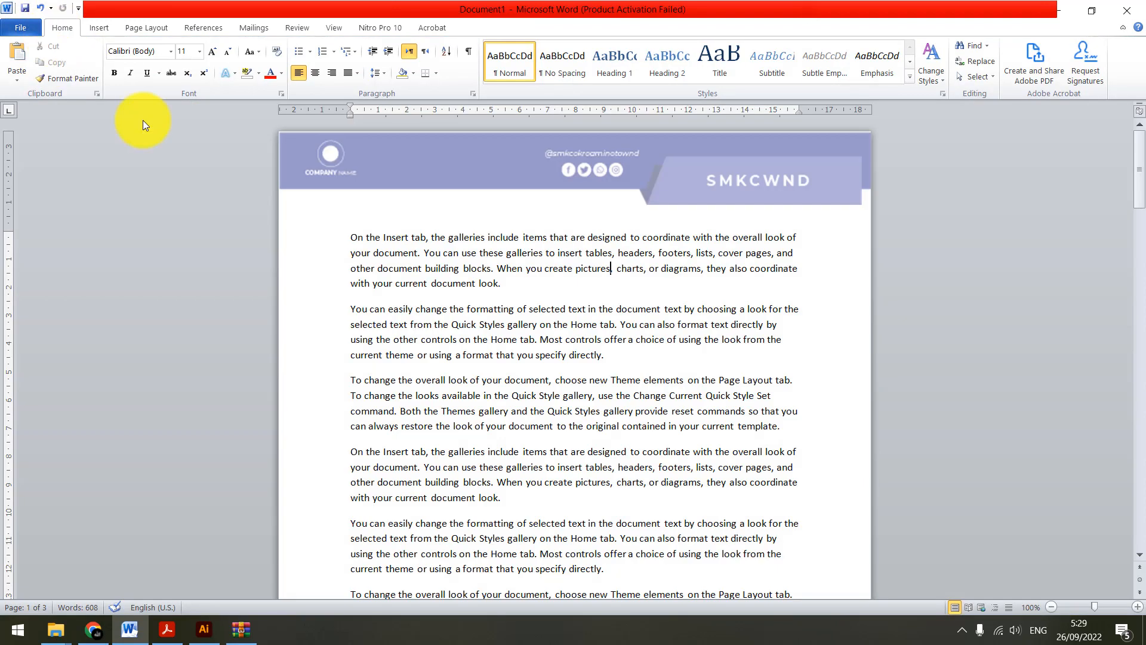
left_click(34, 31)
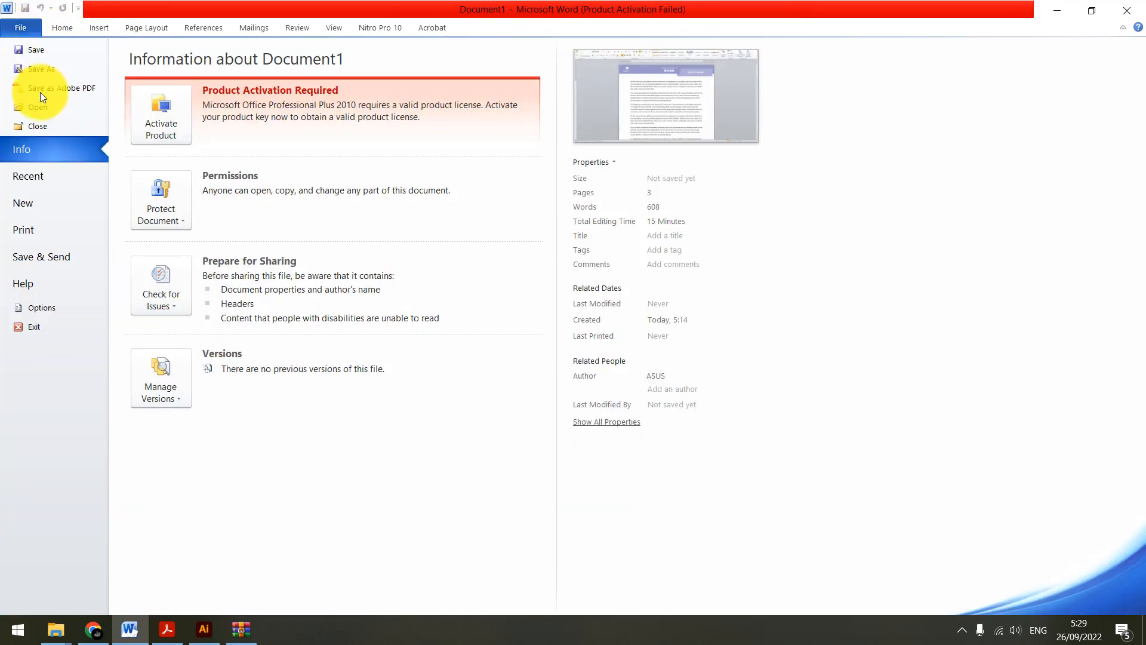
left_click(56, 262)
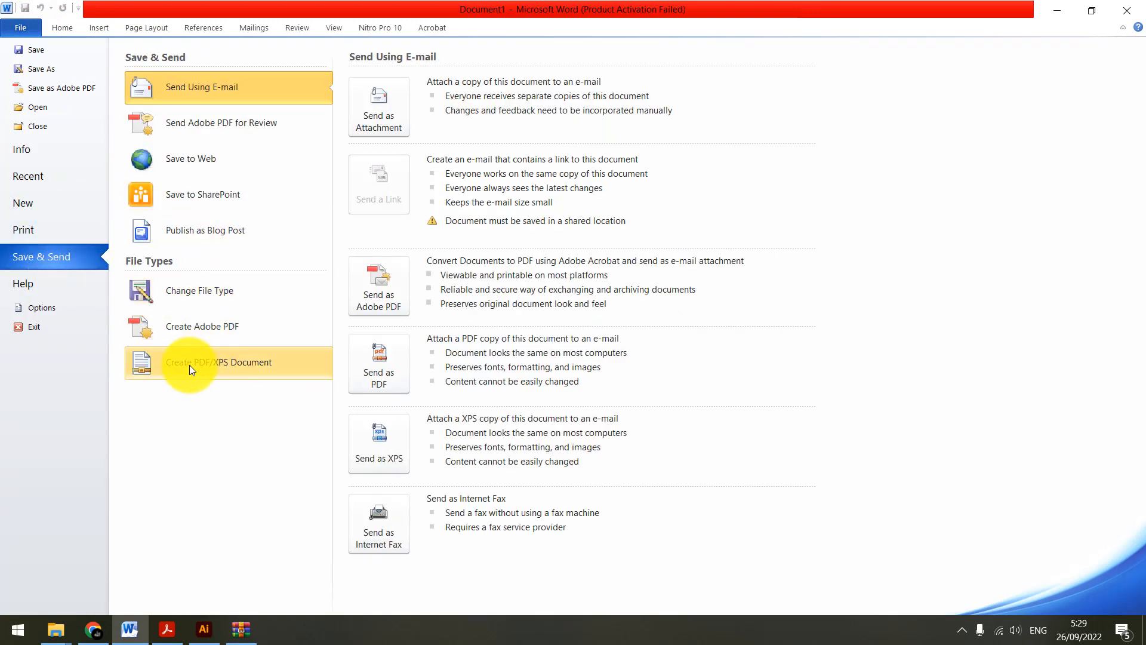
left_click(221, 371)
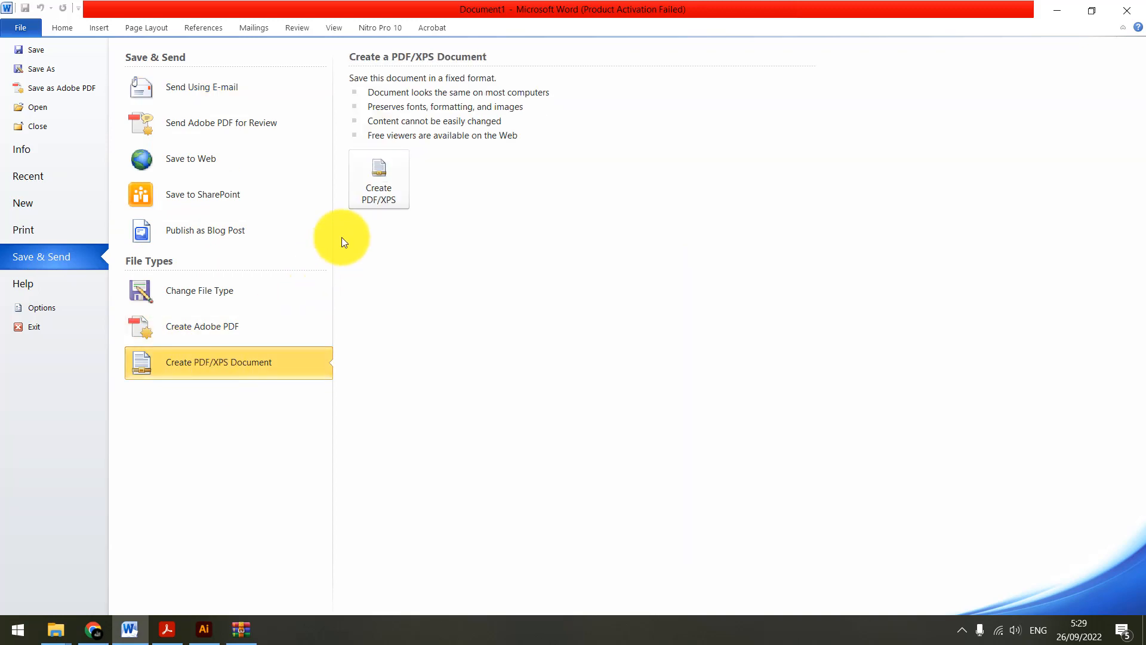
left_click(389, 179)
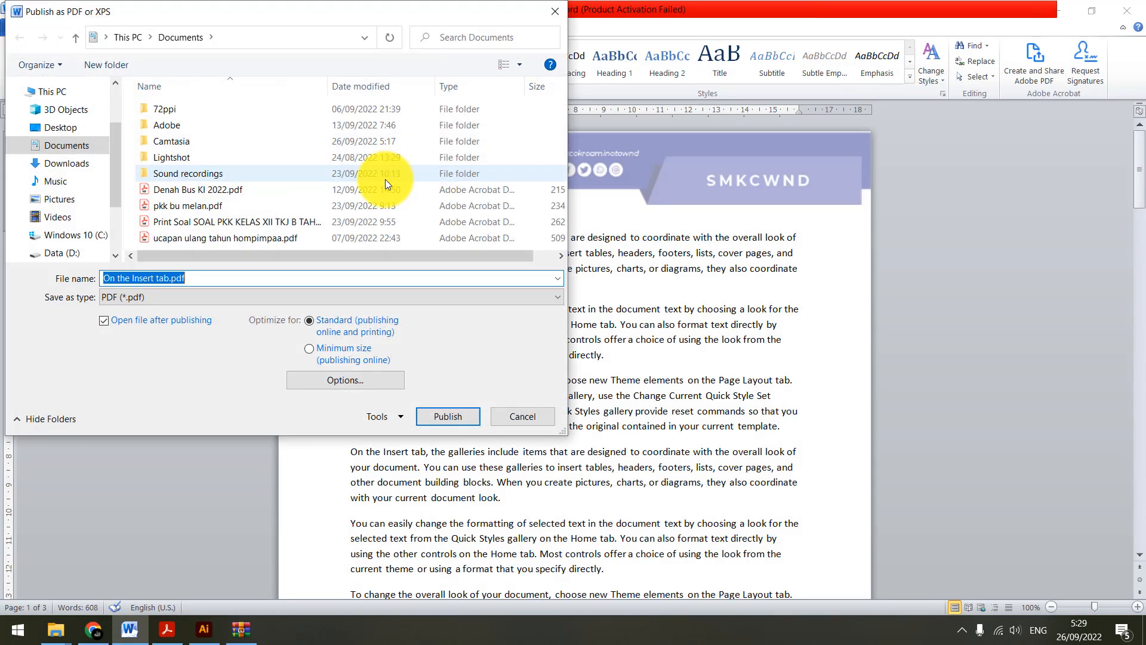
Publish the document to the Music folder as a PDF named "contoh header"
left_click(80, 182)
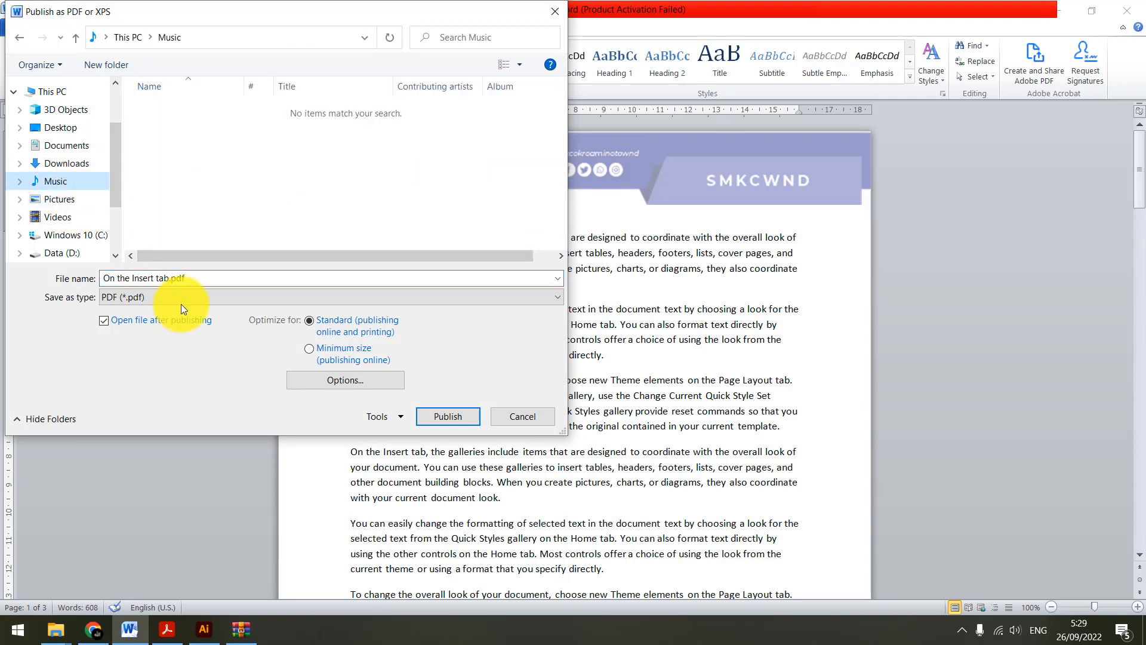
type("con")
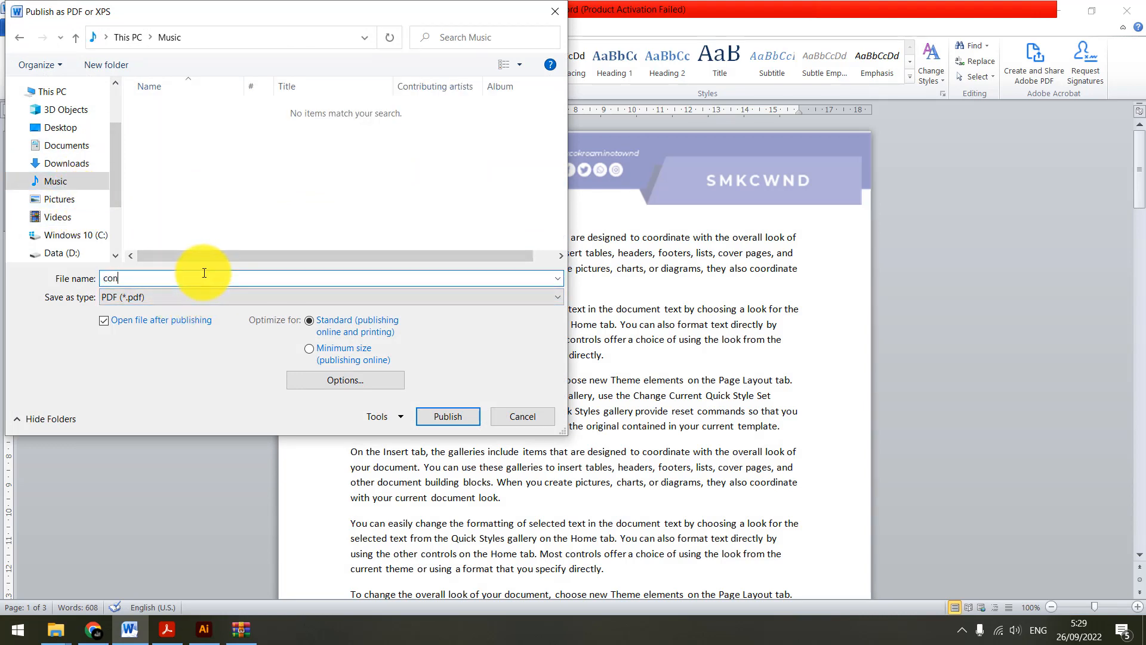
type("toh header")
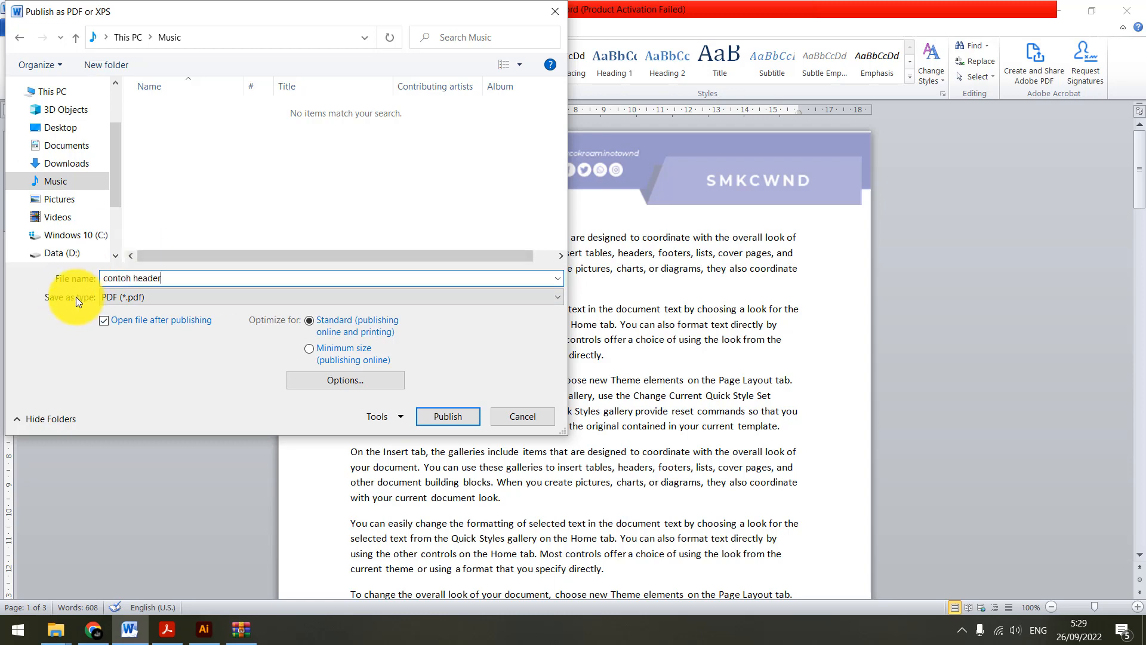
left_click(174, 299)
left_click(169, 306)
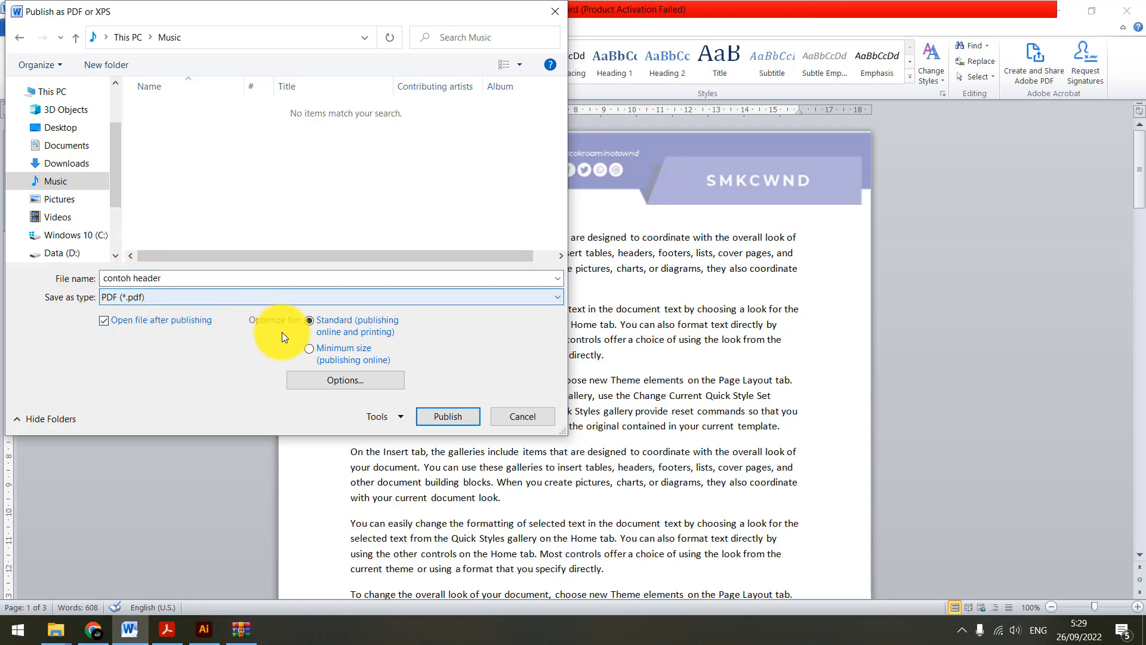
left_click(449, 416)
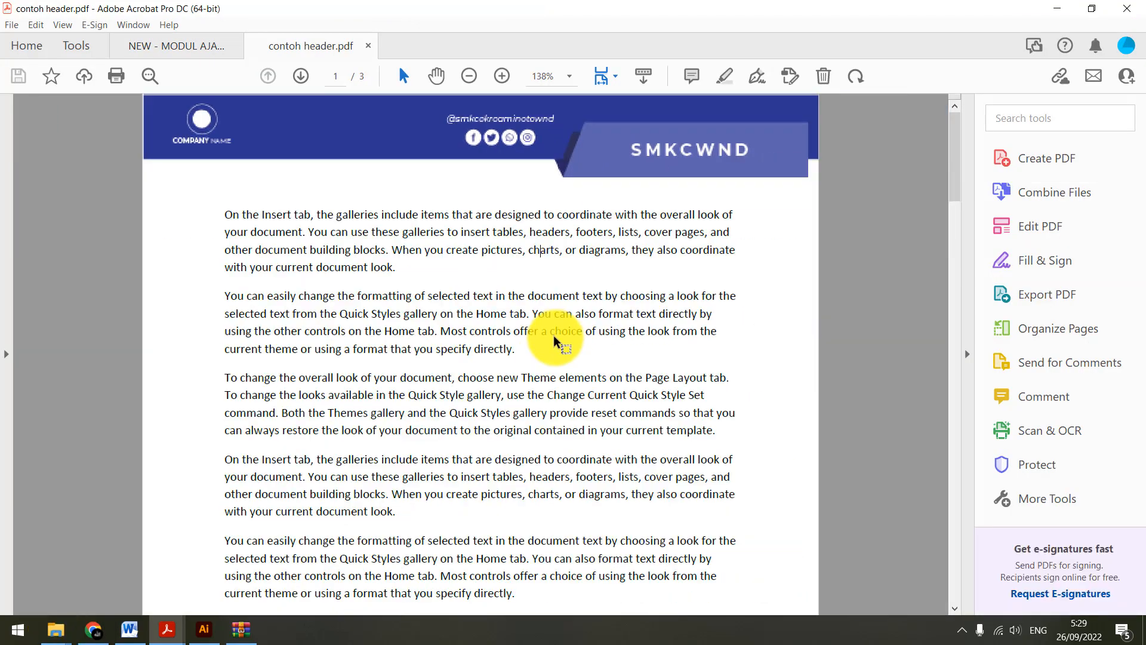
Examine the banner header and text spacing on all pages of the published PDF
scroll(555, 338, "down", 3)
scroll(555, 337, "up", 3)
scroll(556, 337, "down", 1)
scroll(555, 338, "up", 2)
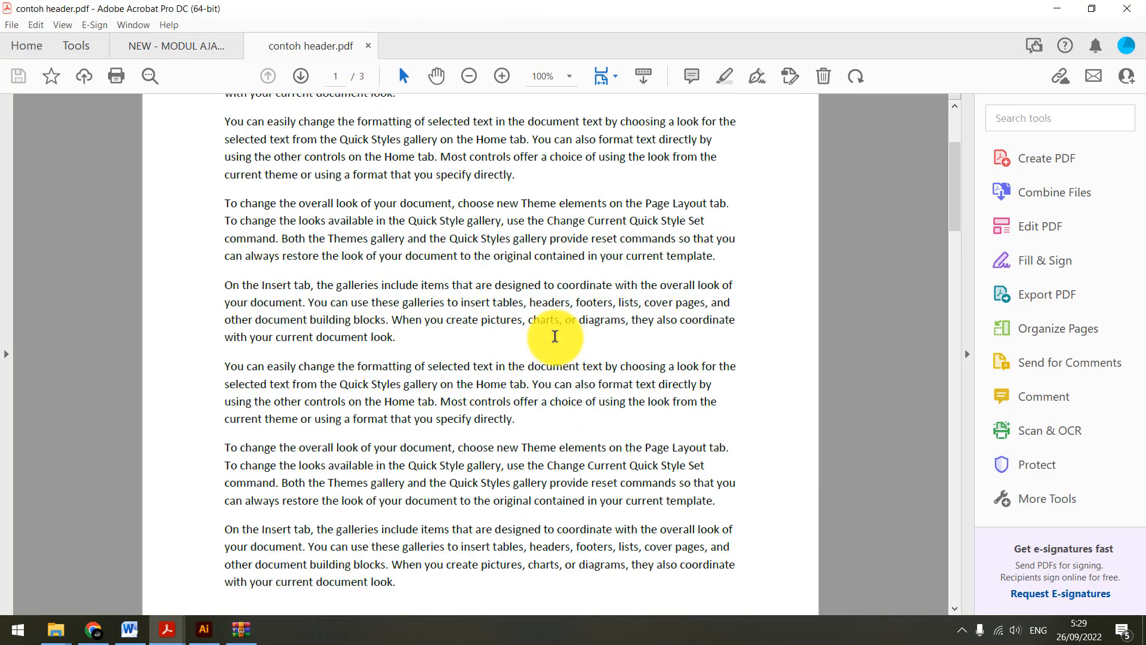
scroll(555, 336, "up", 3)
scroll(555, 336, "down", 6)
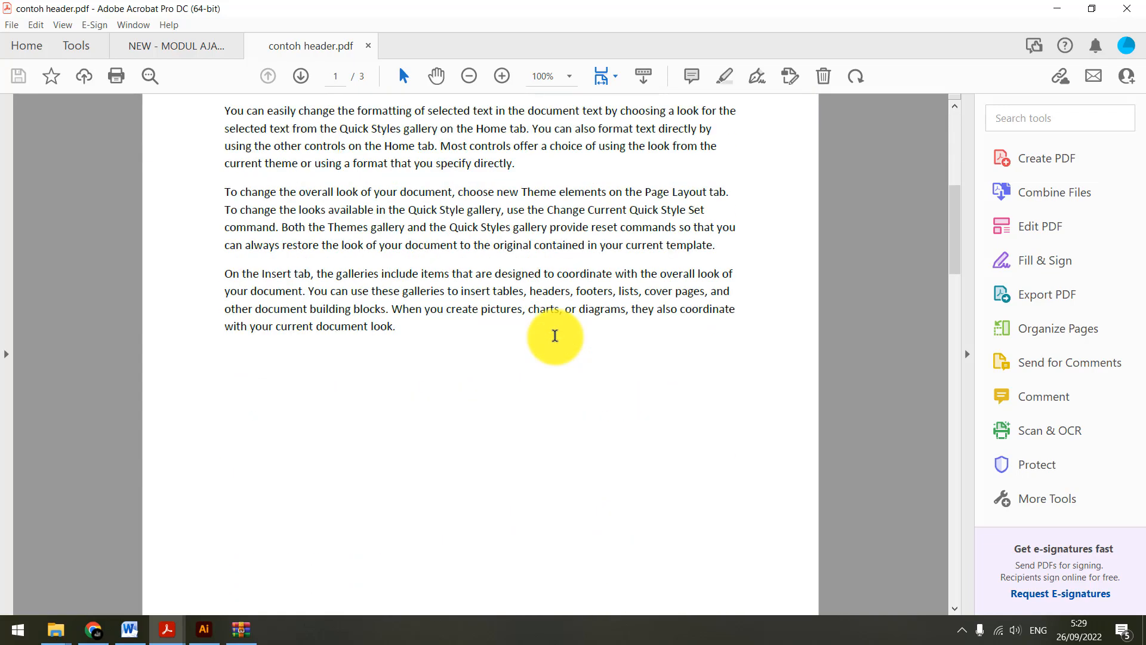
scroll(555, 335, "up", 7)
scroll(555, 336, "down", 5)
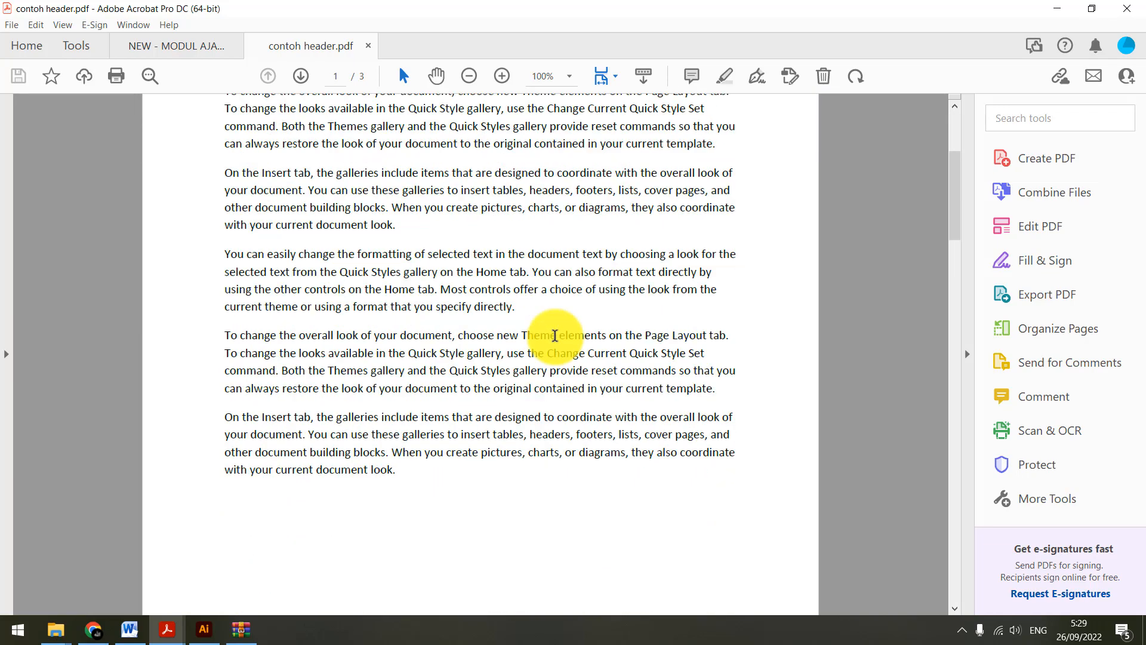
scroll(555, 335, "down", 10)
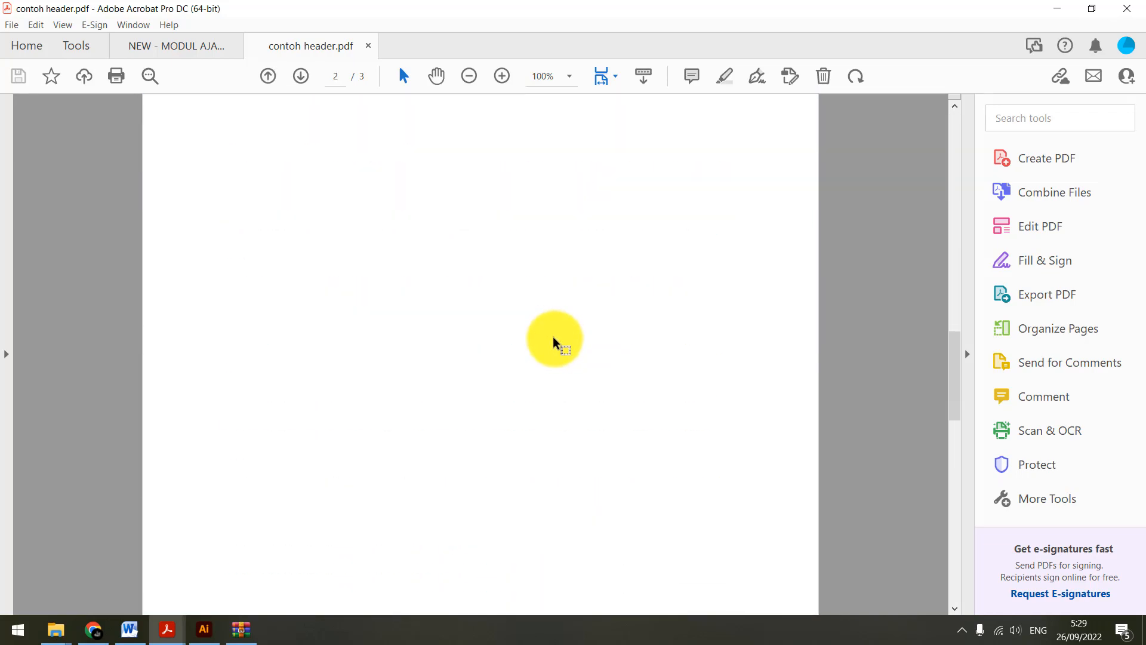
scroll(553, 338, "down", 8)
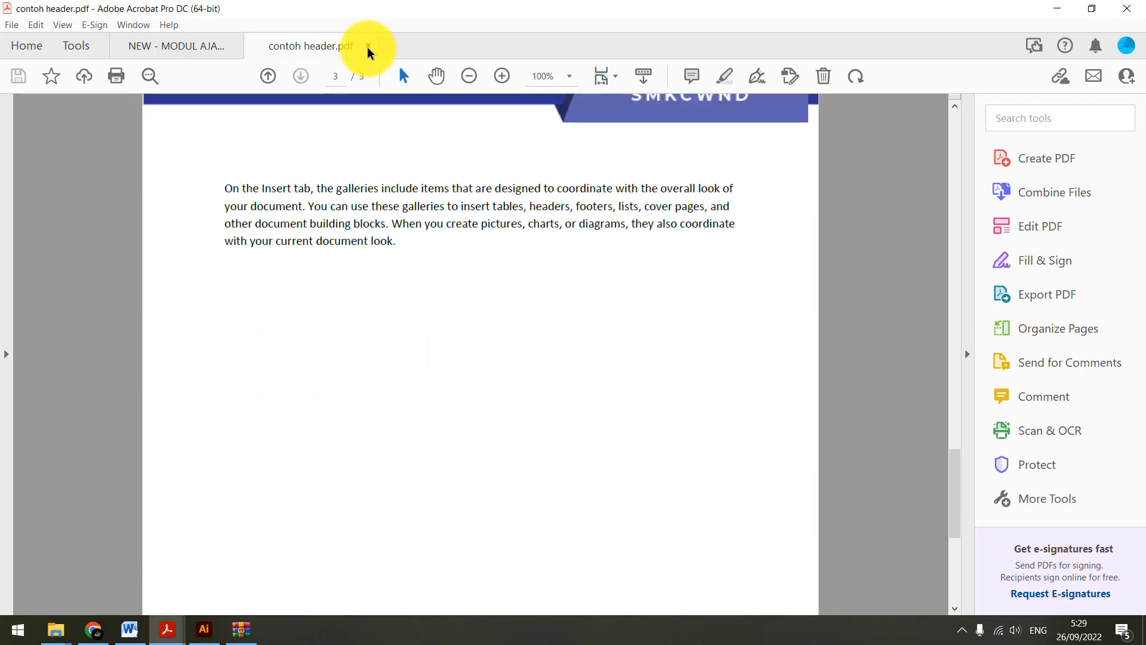
Switch back to Word and examine the banner on the pages and the empty space at the page ends
key("alt+Tab")
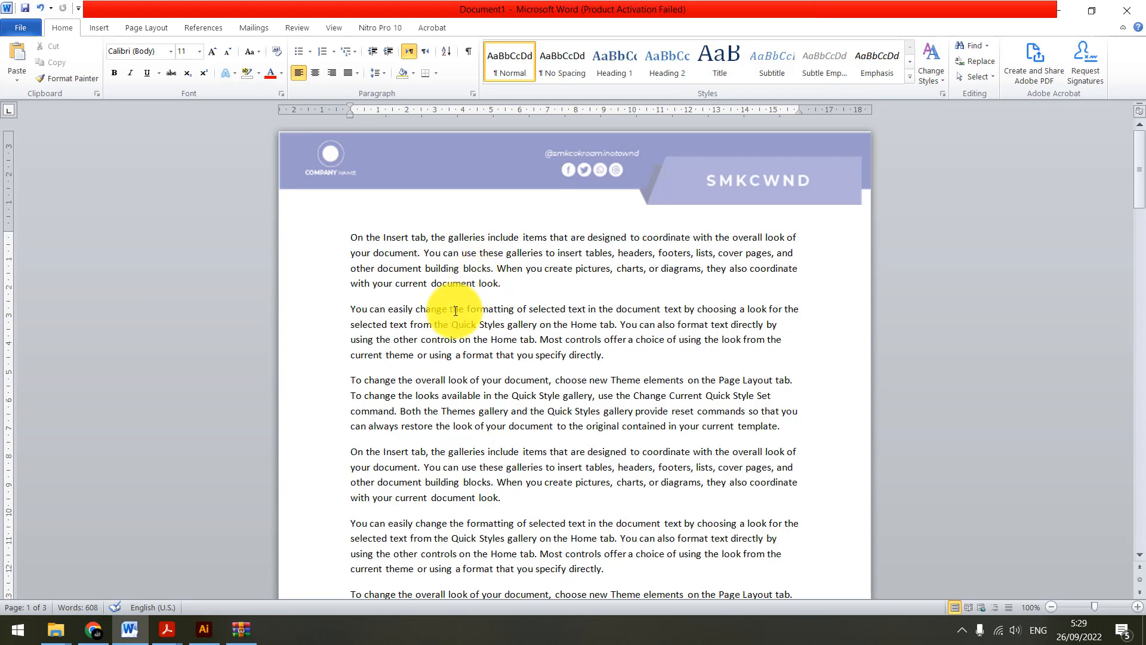
scroll(448, 320, "down", 2)
scroll(448, 313, "up", 2)
scroll(448, 319, "down", 2)
scroll(448, 320, "down", 10)
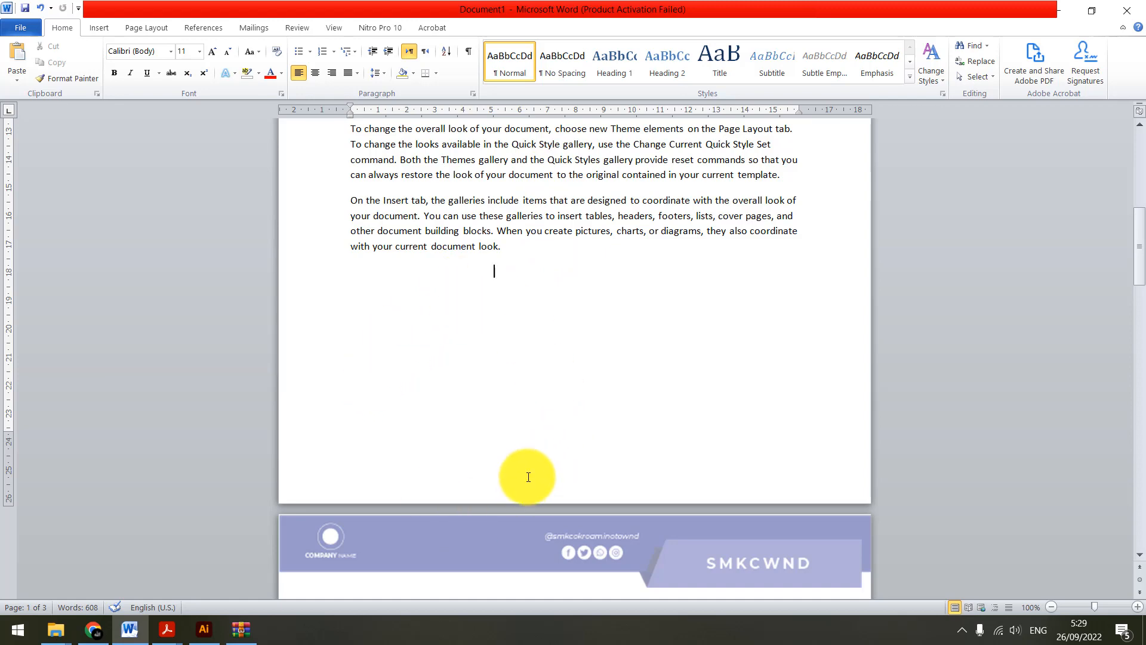
scroll(457, 400, "down", 12)
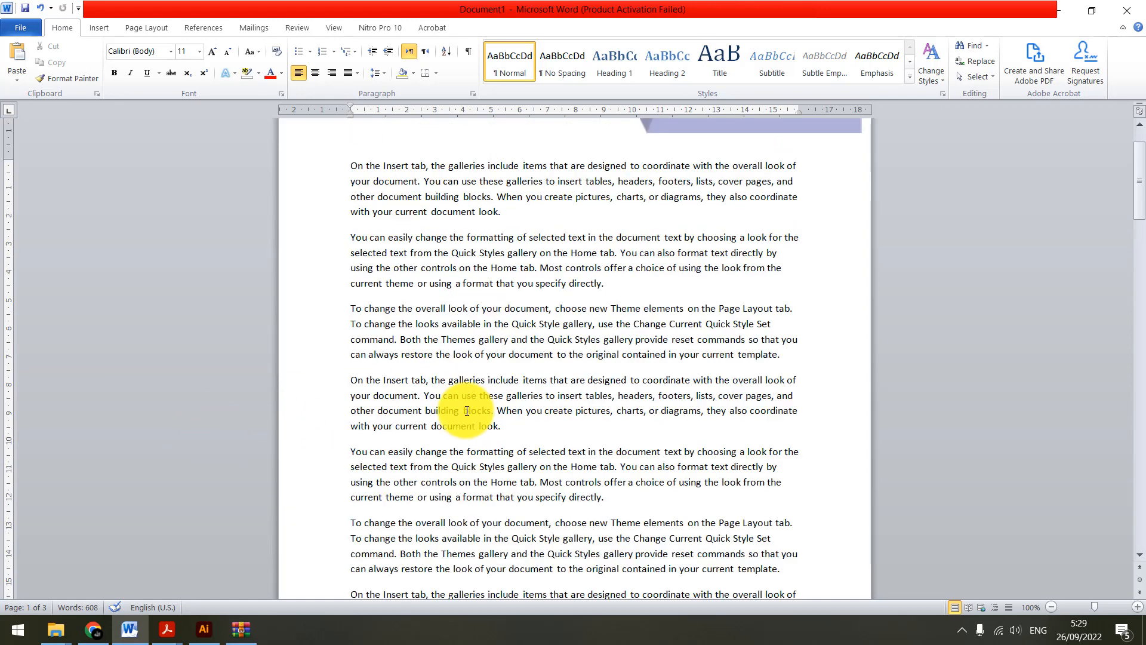
scroll(440, 255, "up", 2)
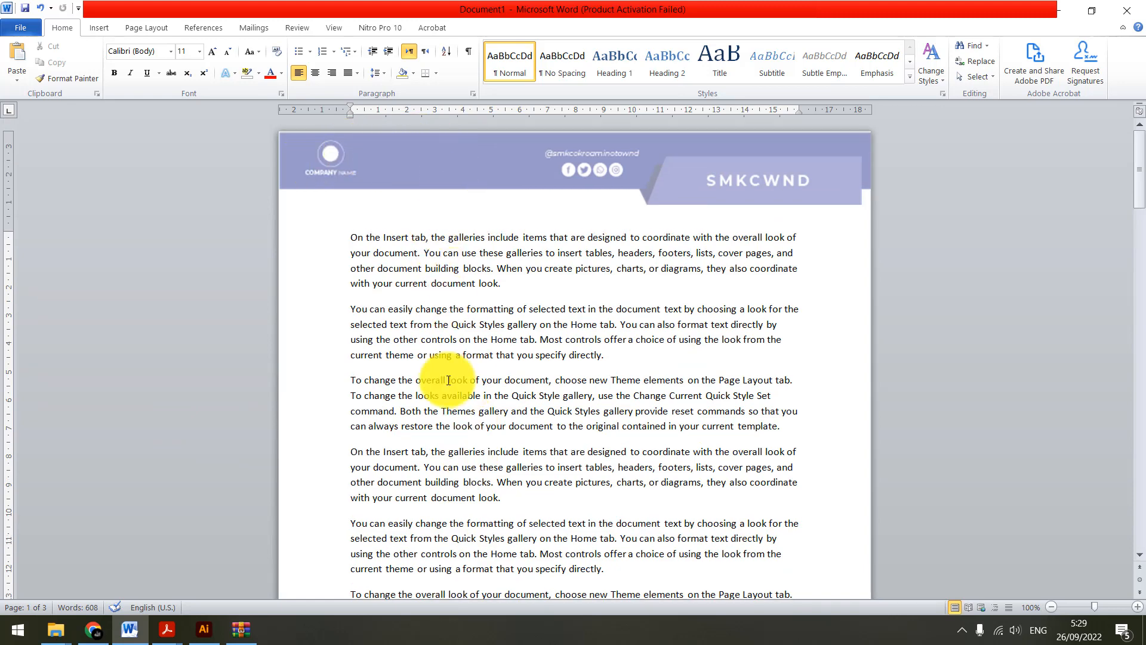
scroll(425, 411, "up", 14)
scroll(425, 411, "down", 5)
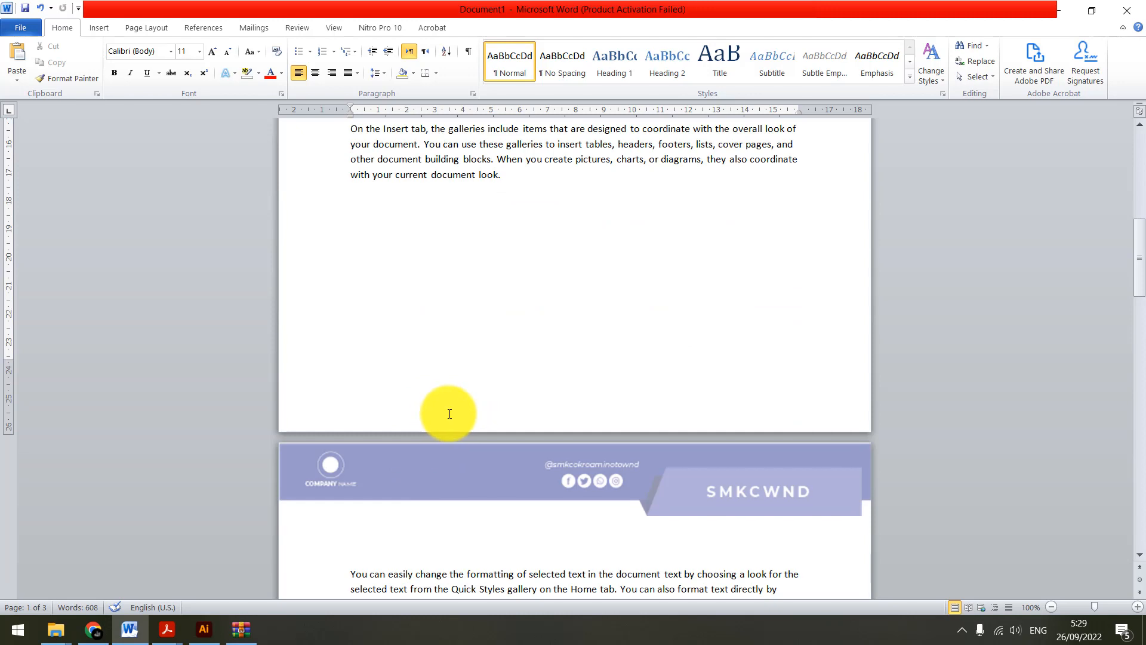
Open the first page's footer and insert a right-aligned page number with the Plain Number 3 bottom-of-page style
double_click(450, 414)
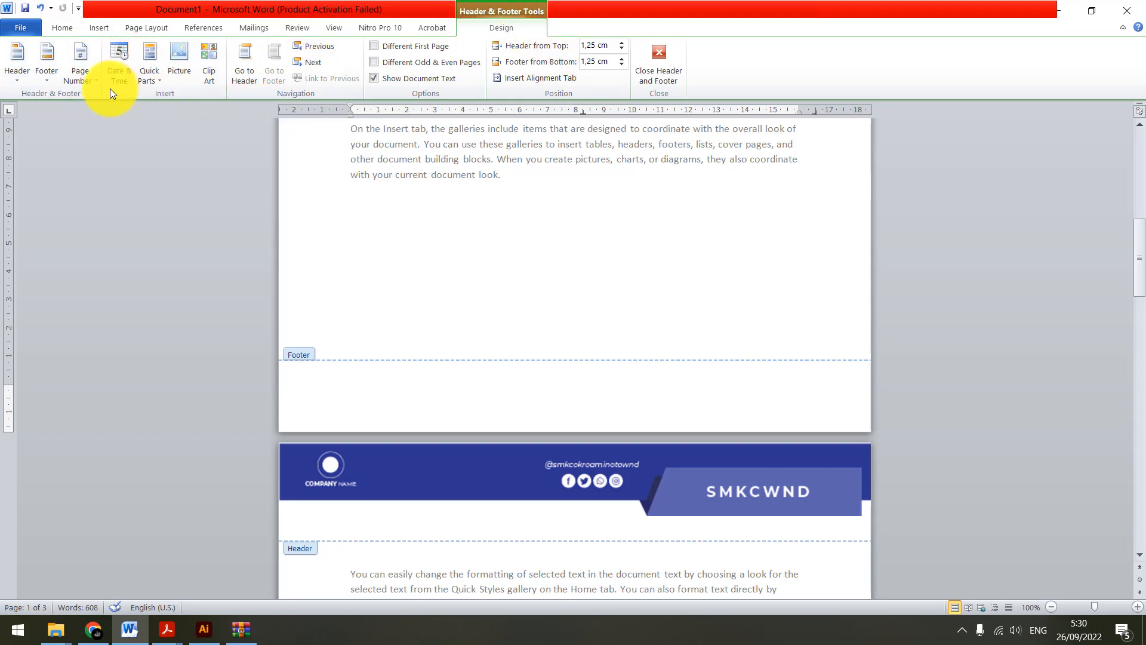
left_click(92, 80)
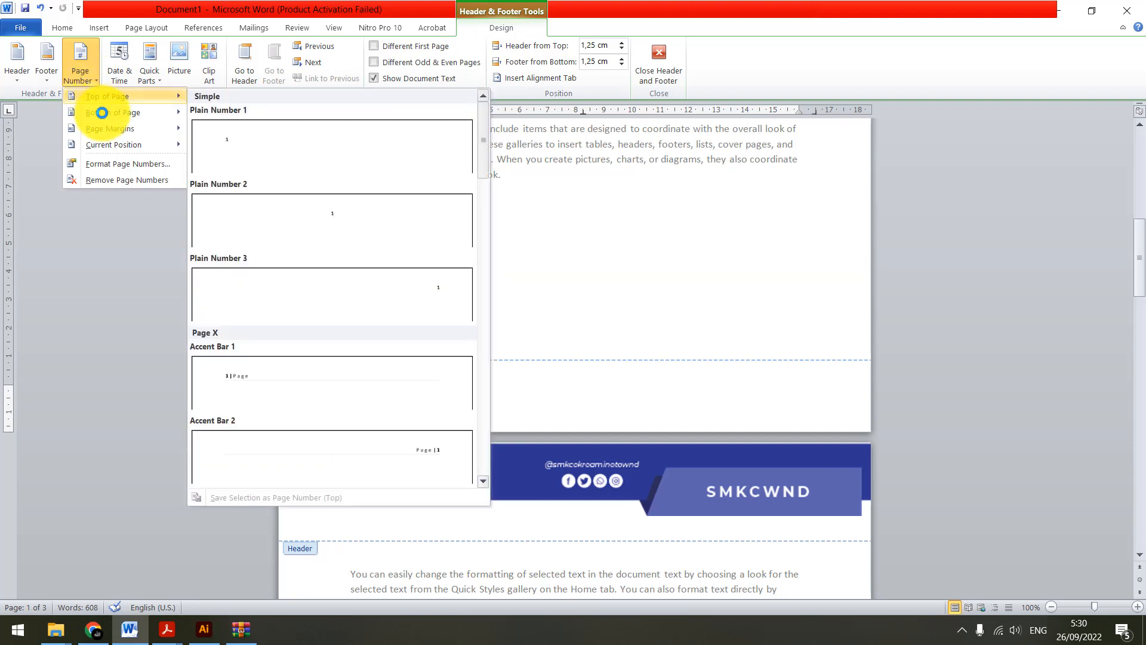
mouse_move(171, 113)
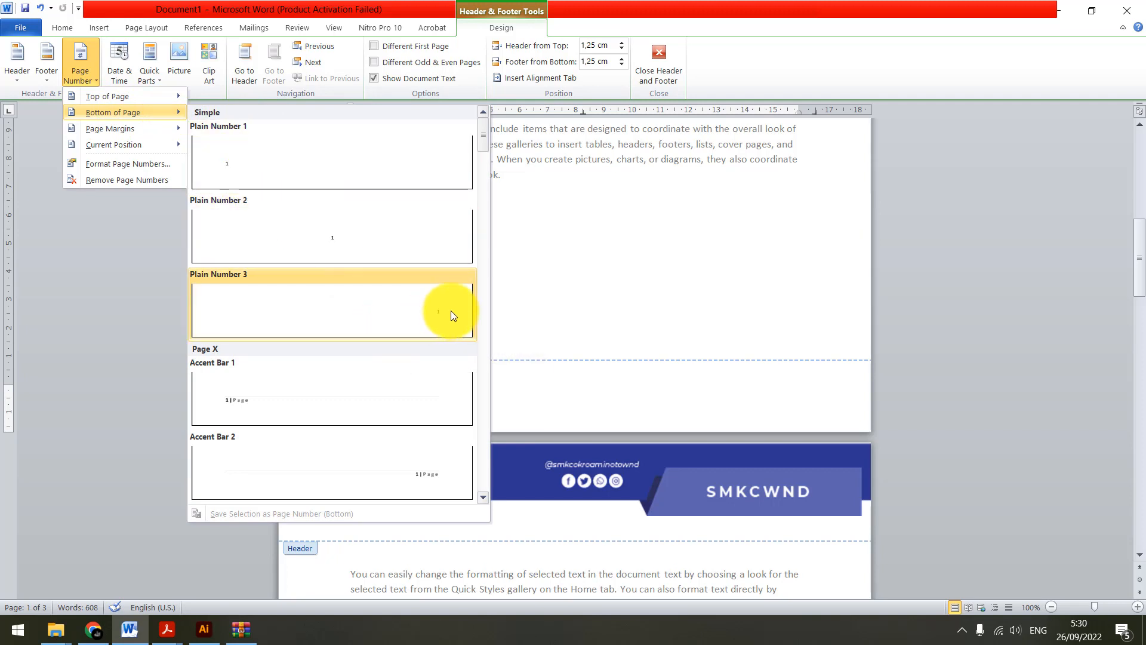
left_click(419, 304)
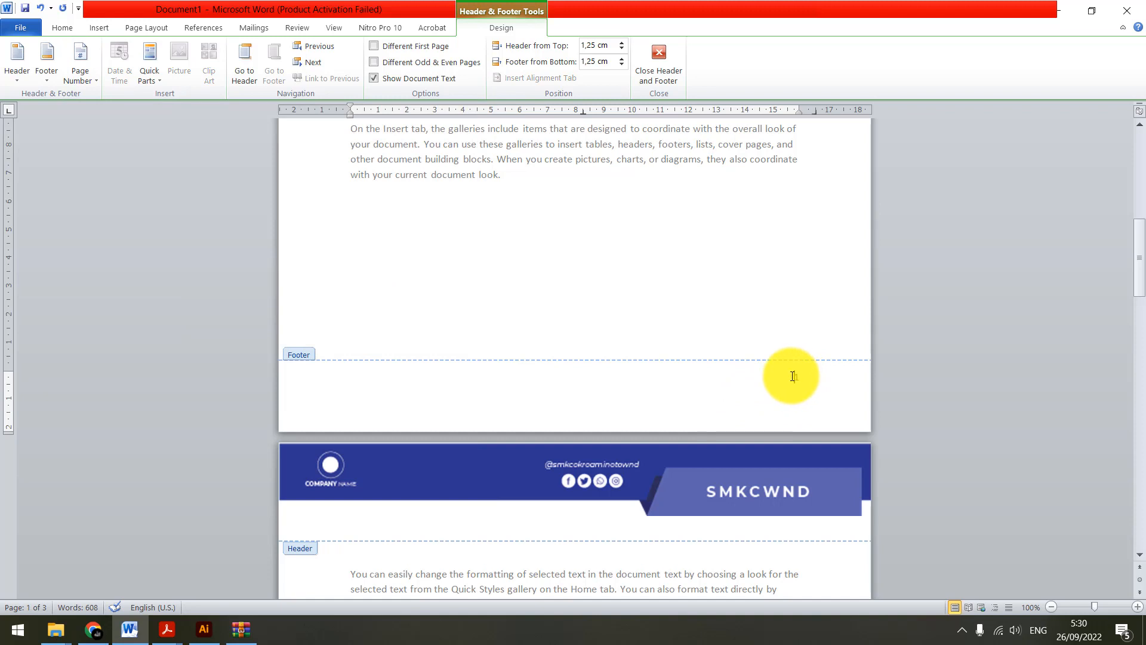
Check the page numbers in the footers of all the document's pages
scroll(788, 380, "down", 14)
scroll(779, 398, "down", 5)
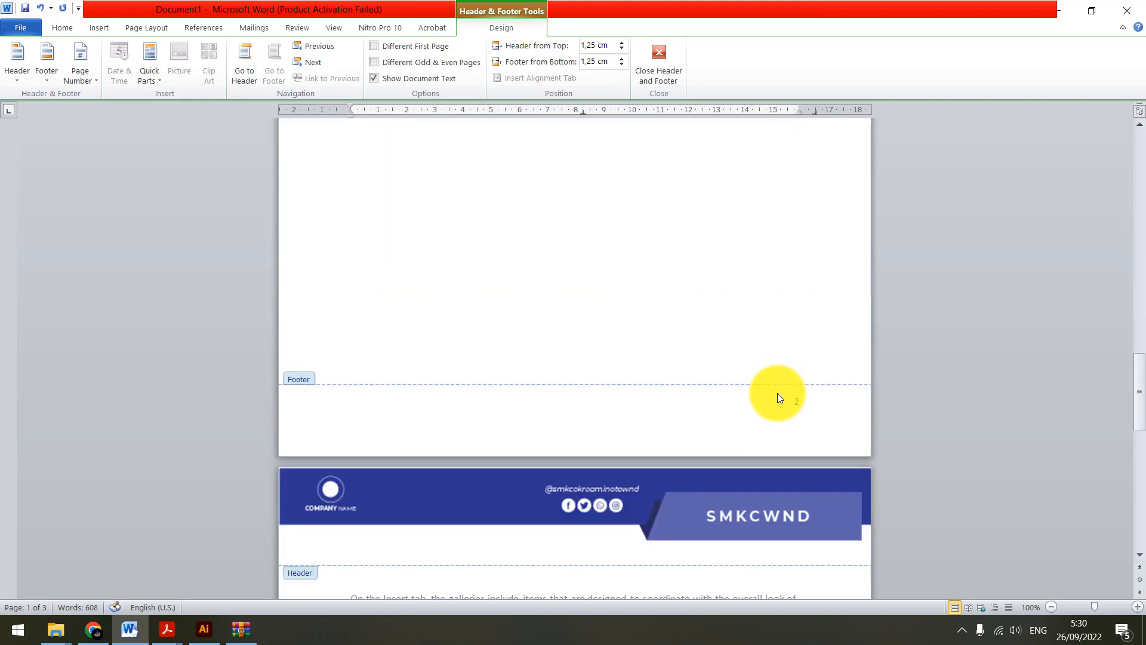
left_click(781, 395)
scroll(825, 409, "down", 16)
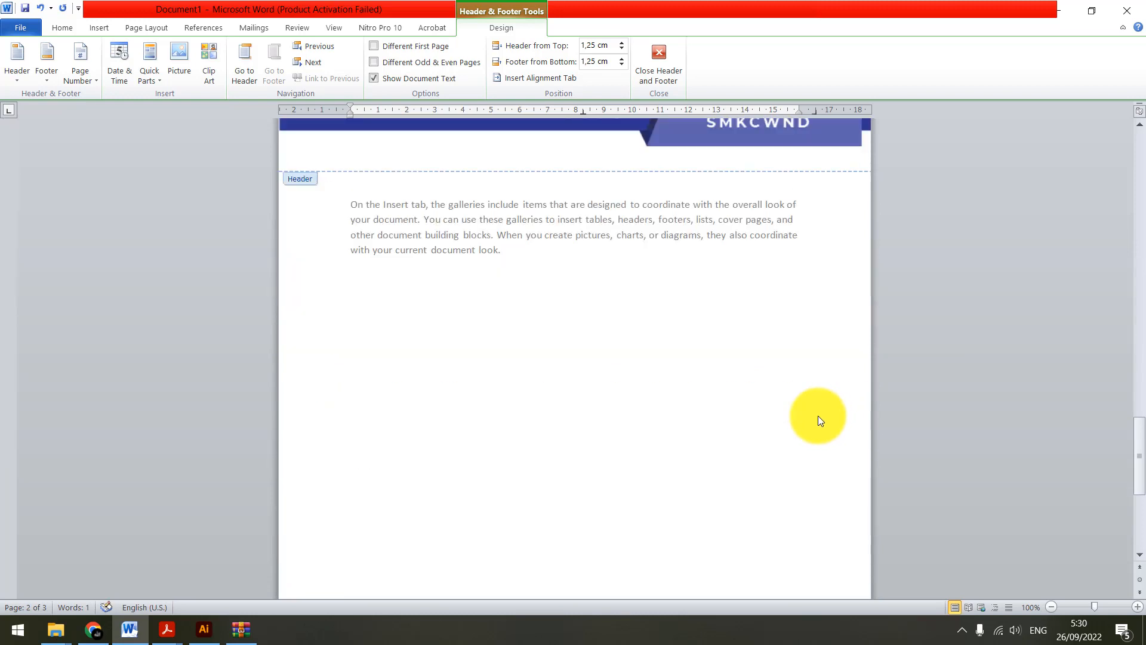
left_click_drag(784, 528, 827, 533)
scroll(790, 499, "up", 14)
scroll(790, 499, "up", 19)
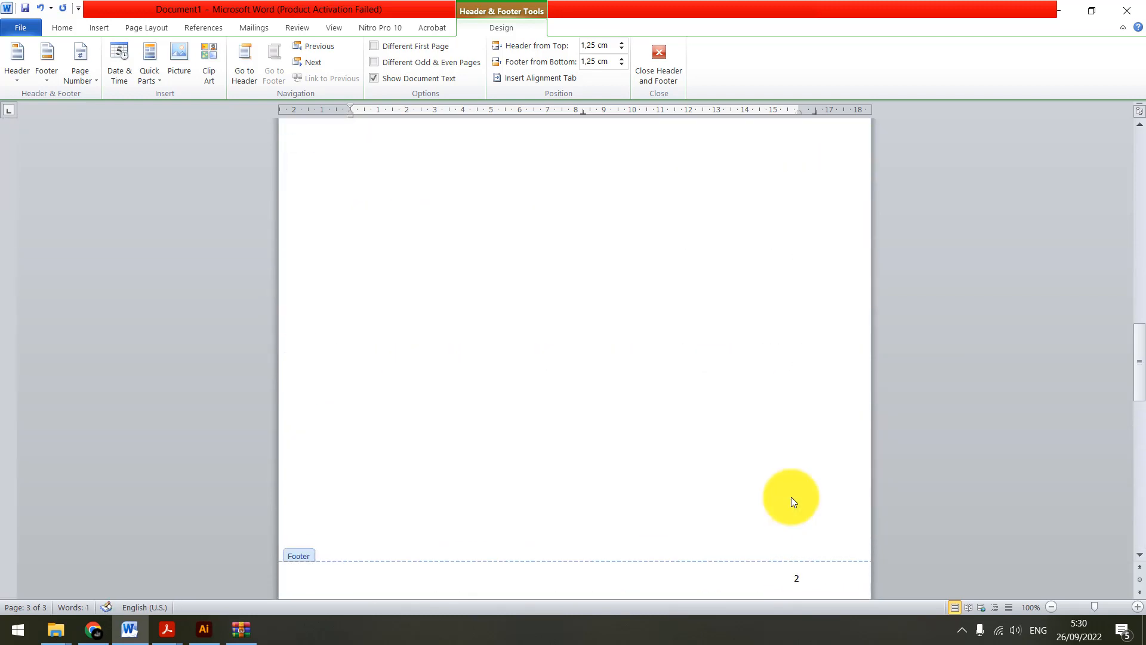
scroll(749, 334, "up", 6)
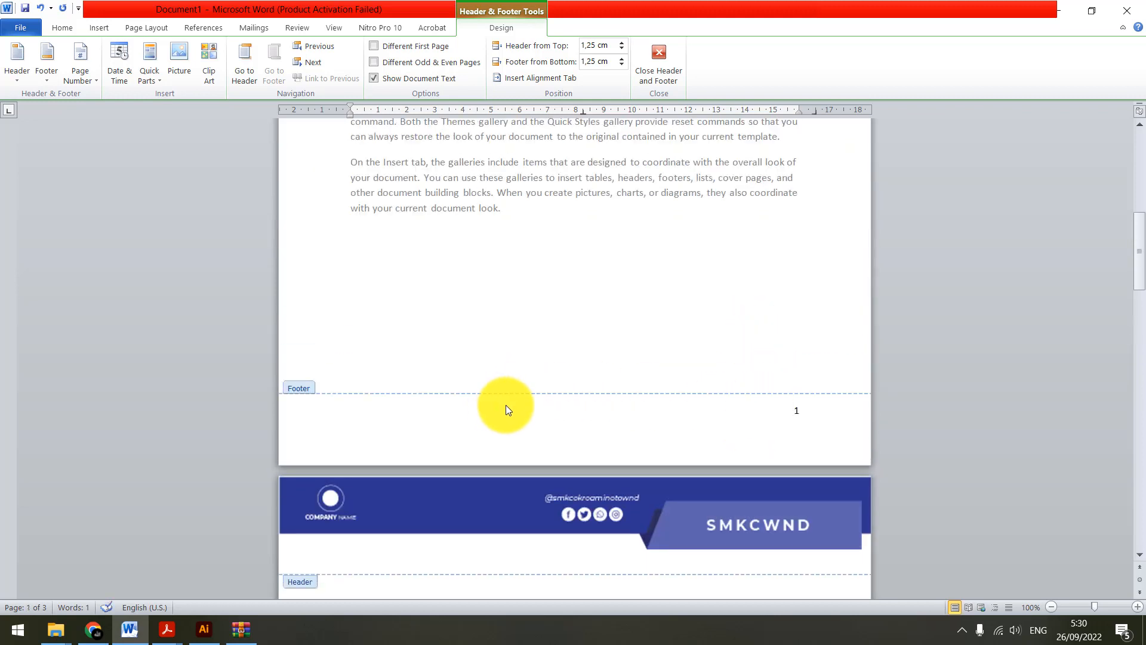
Insert a Simple Text Box into the first page's footer
left_click(773, 414)
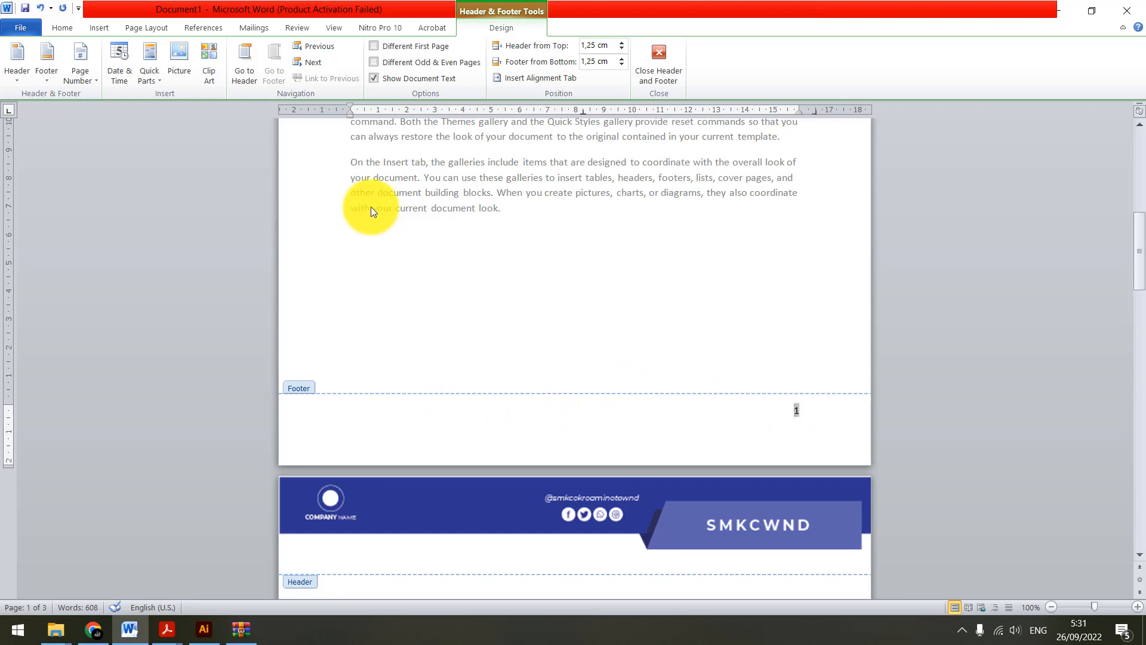
left_click(84, 27)
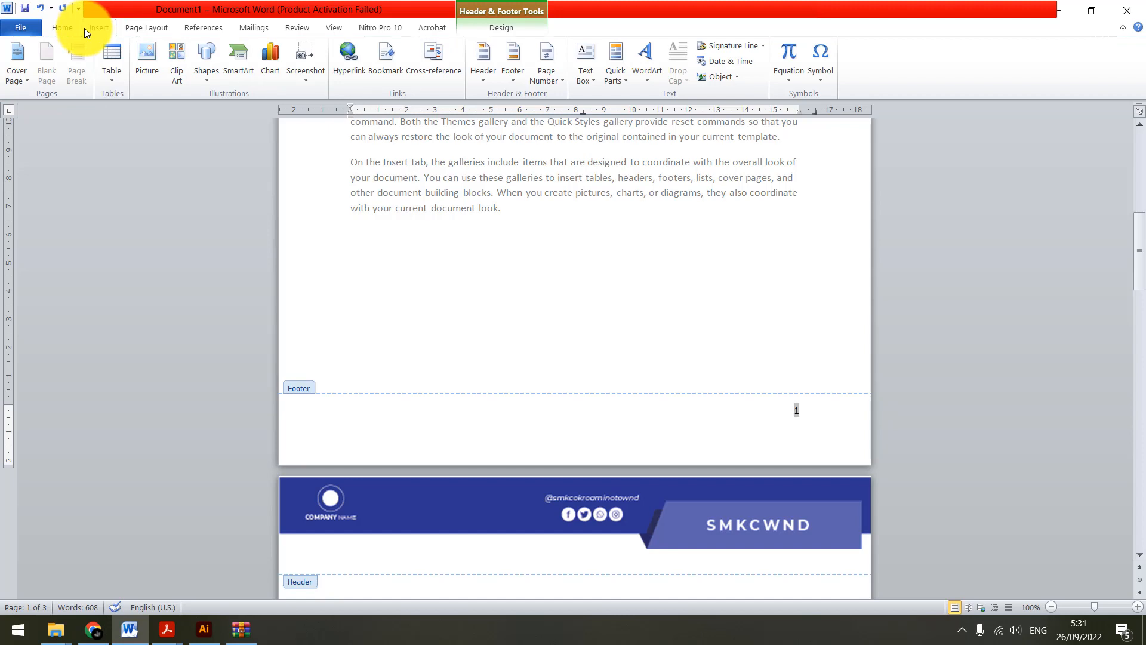
left_click(586, 78)
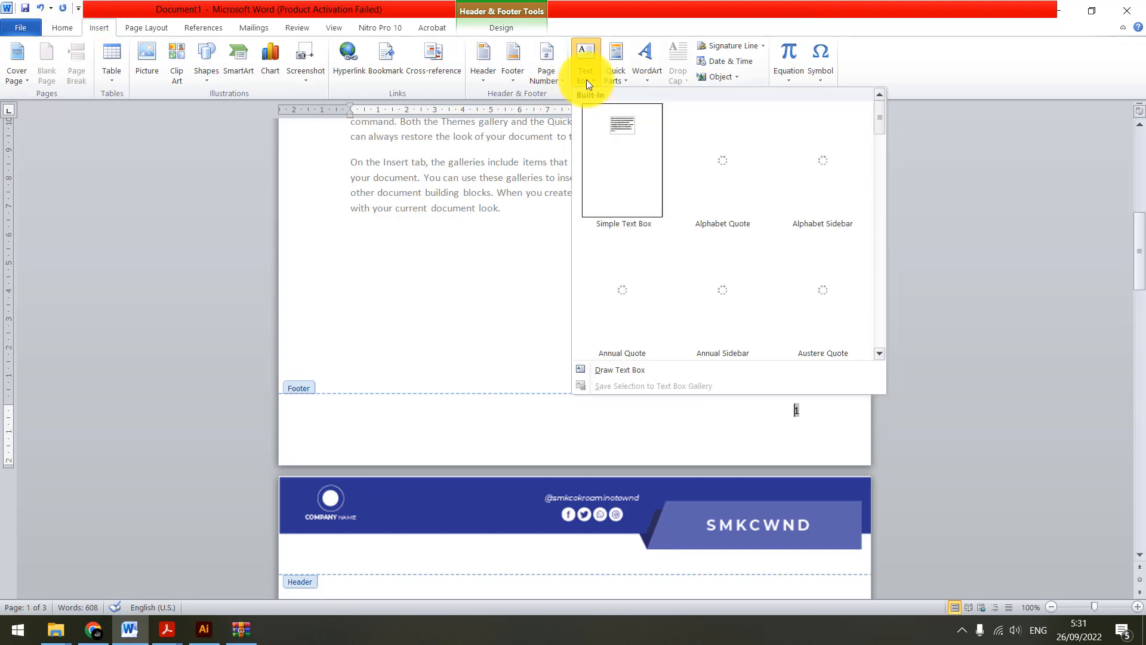
left_click(584, 67)
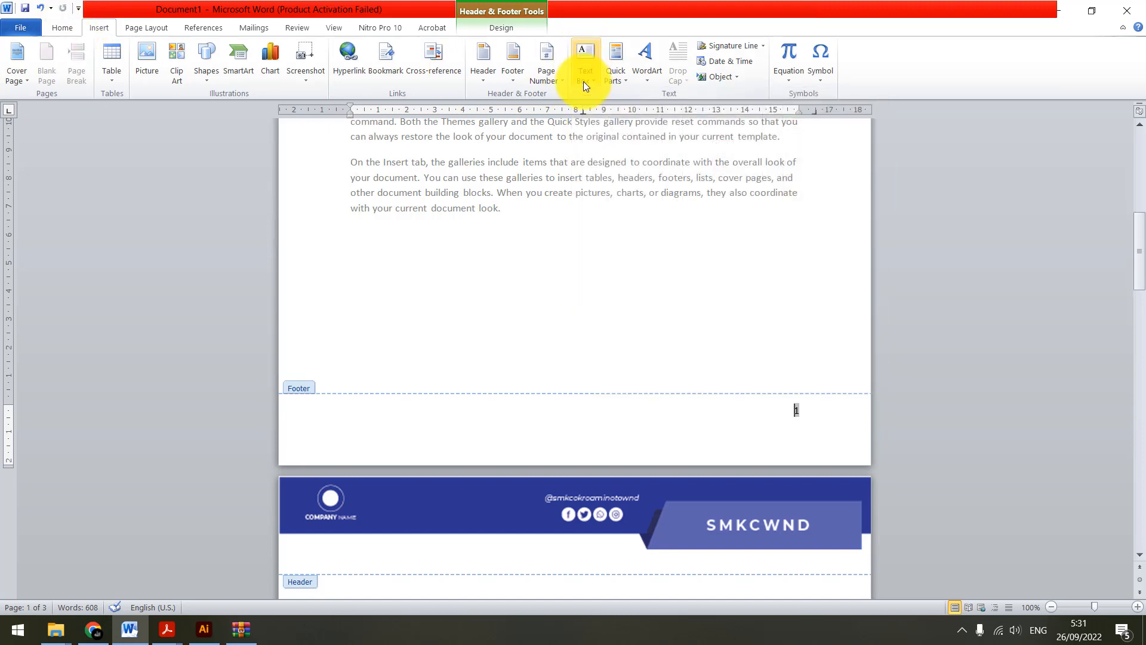
left_click(593, 77)
left_click(610, 154)
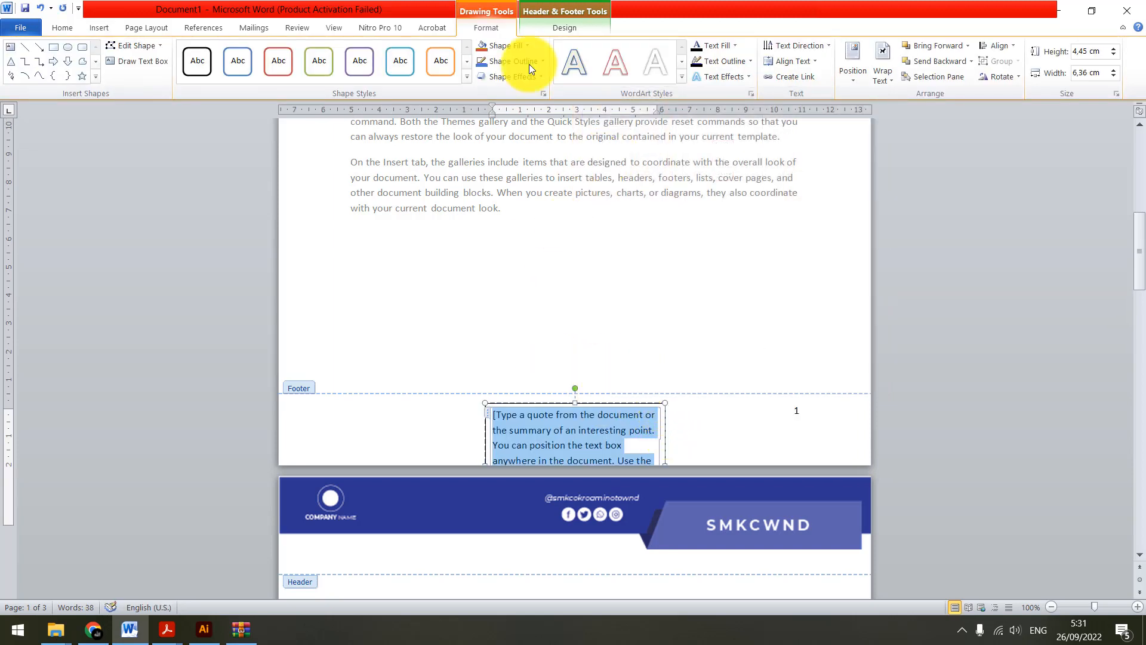
Replace the placeholder text in the footer text box with "SMK COKROAMINOTO WANADADI"
left_click(99, 27)
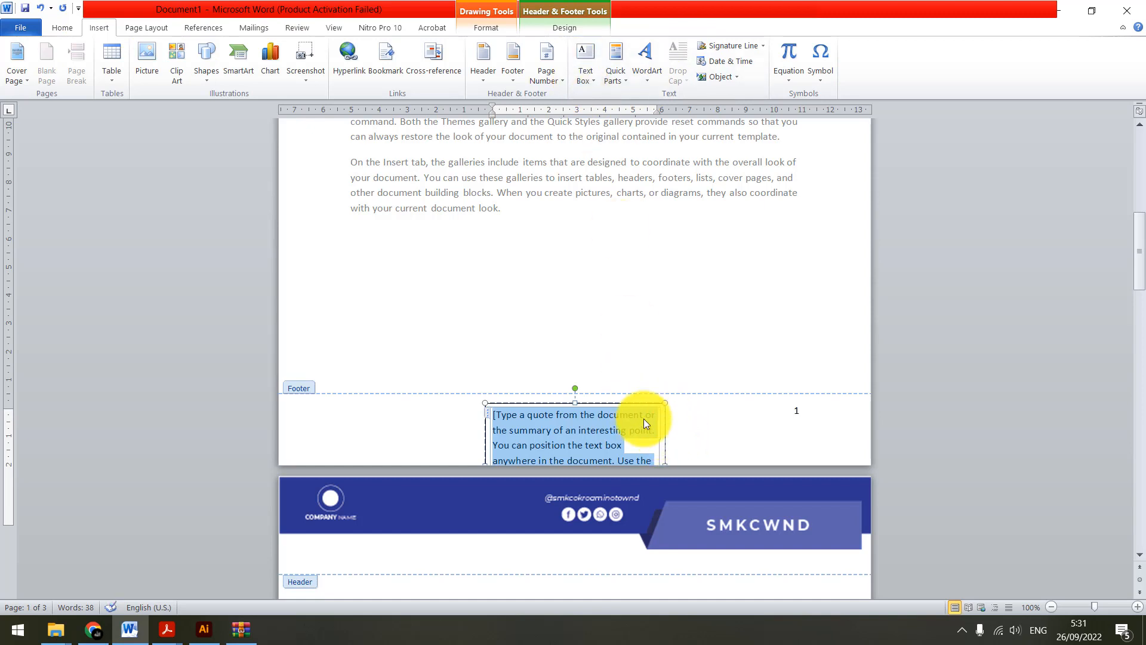
type("SMK ")
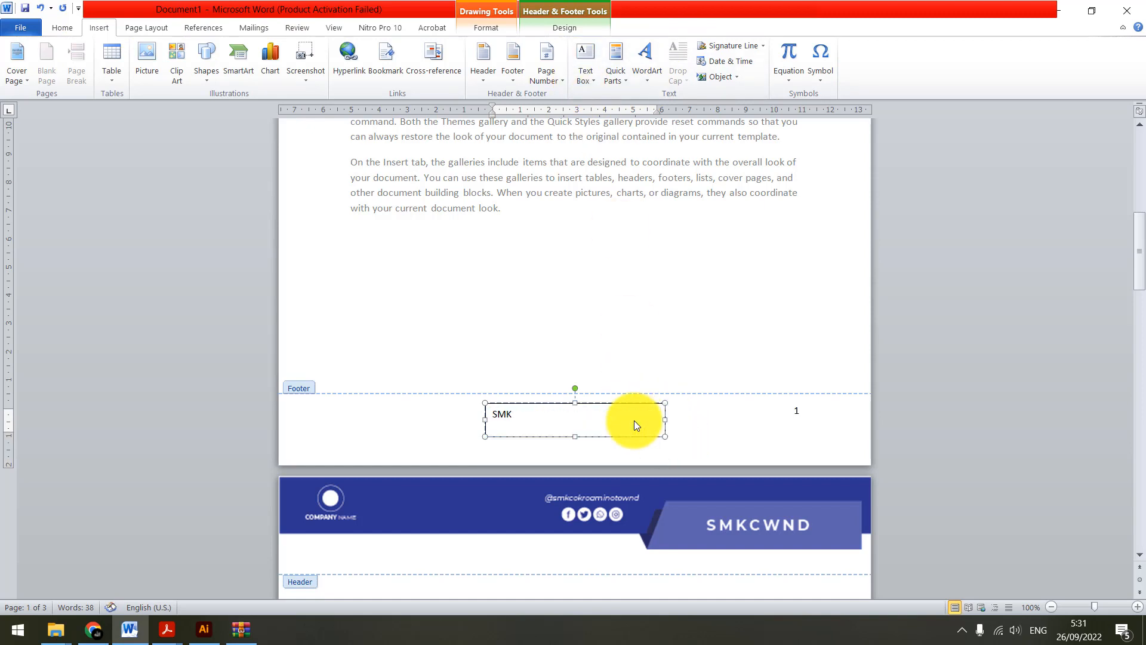
type("COKROAMINOTO ")
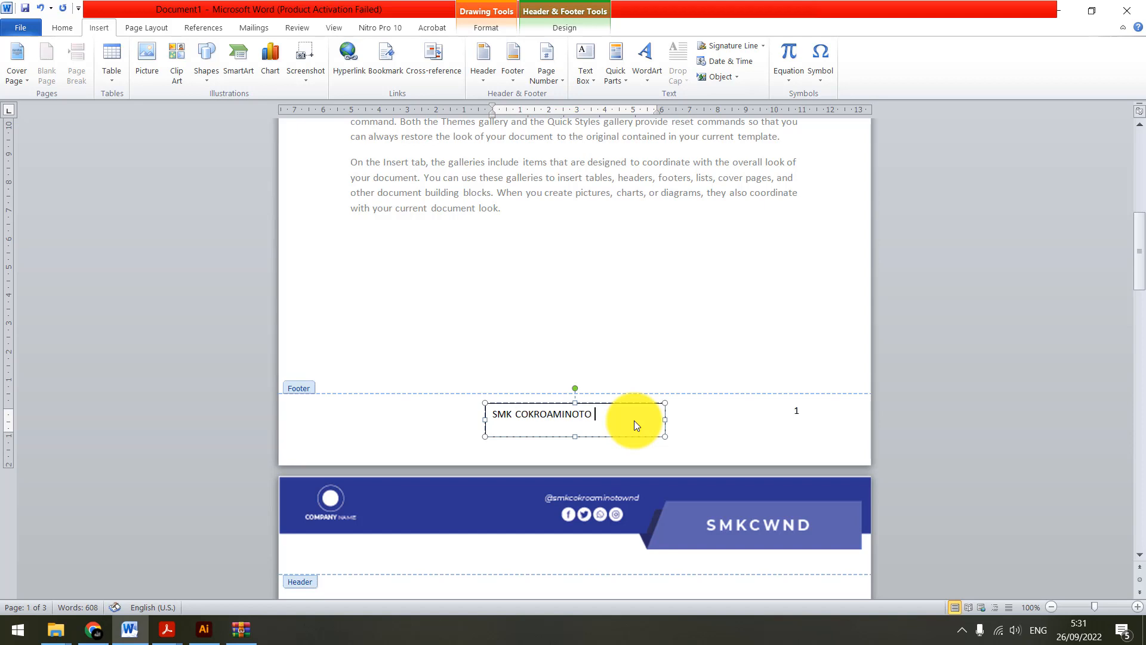
type("WANADADI")
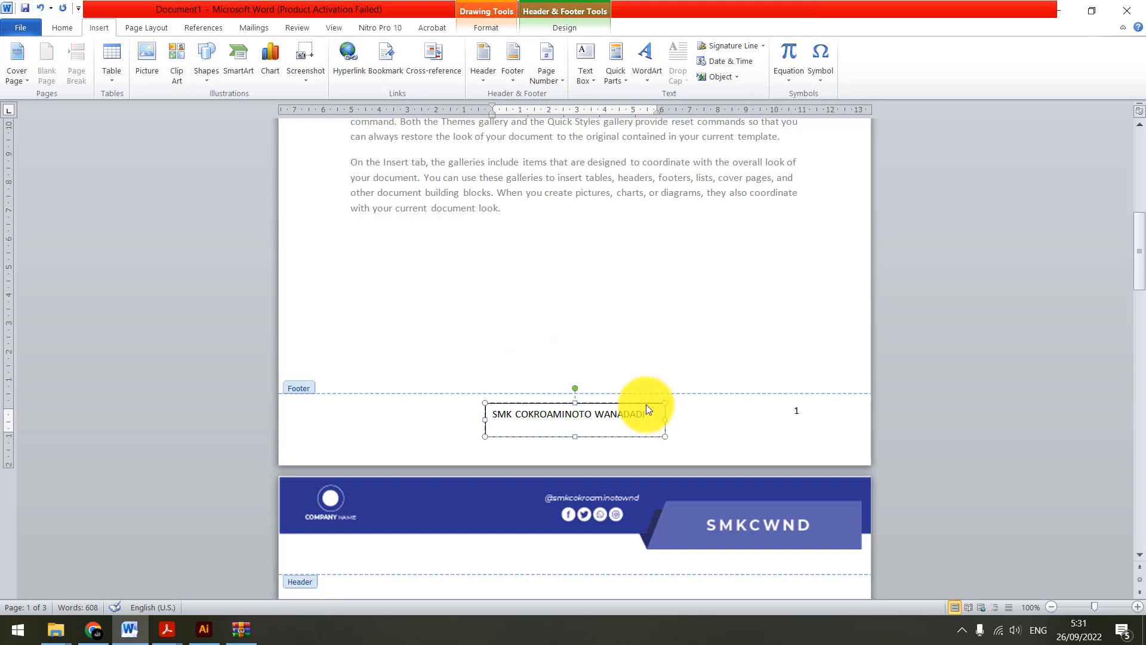
Move the footer text box beside the page number and reduce its height to about 0.78 cm
left_click_drag(646, 404, 744, 411)
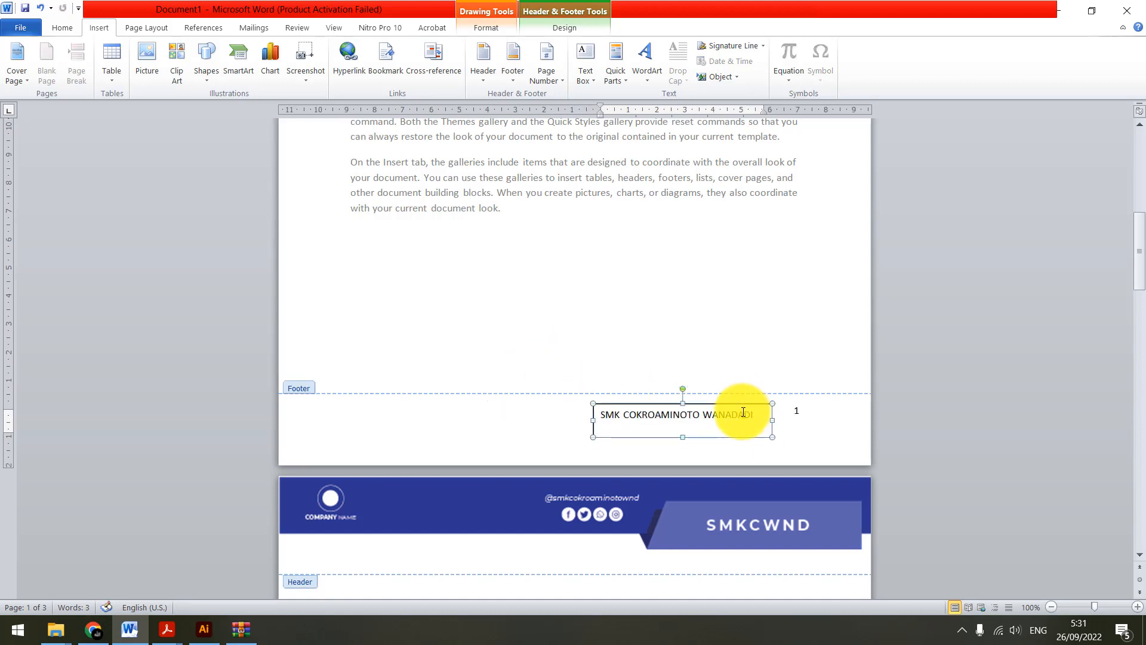
left_click_drag(684, 437, 686, 426)
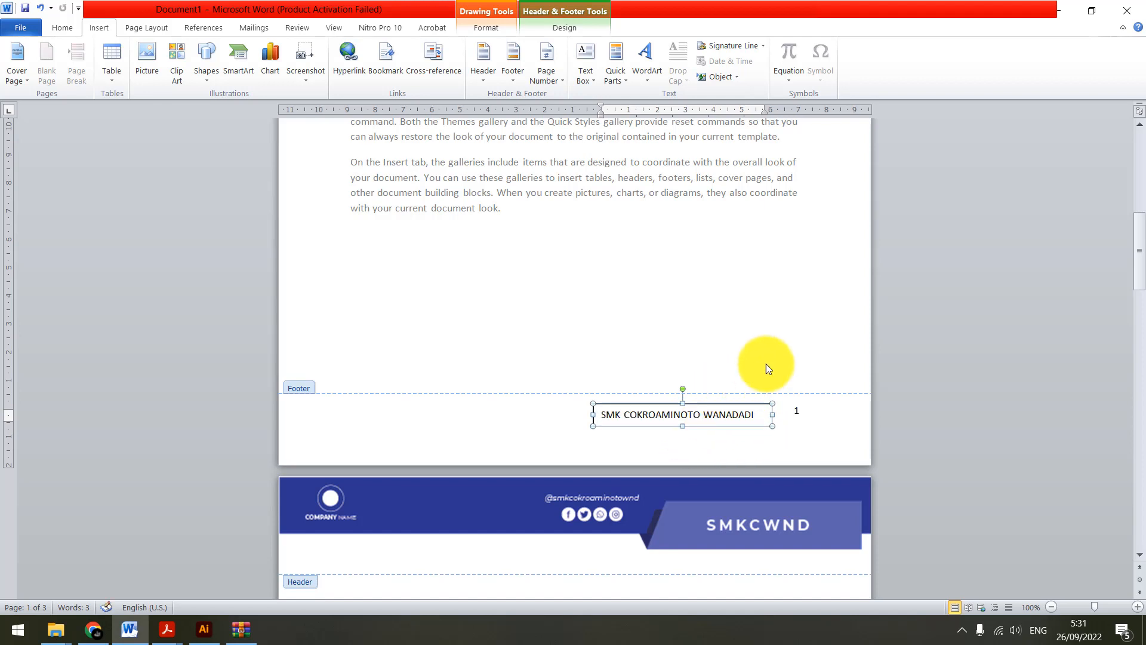
left_click(708, 437)
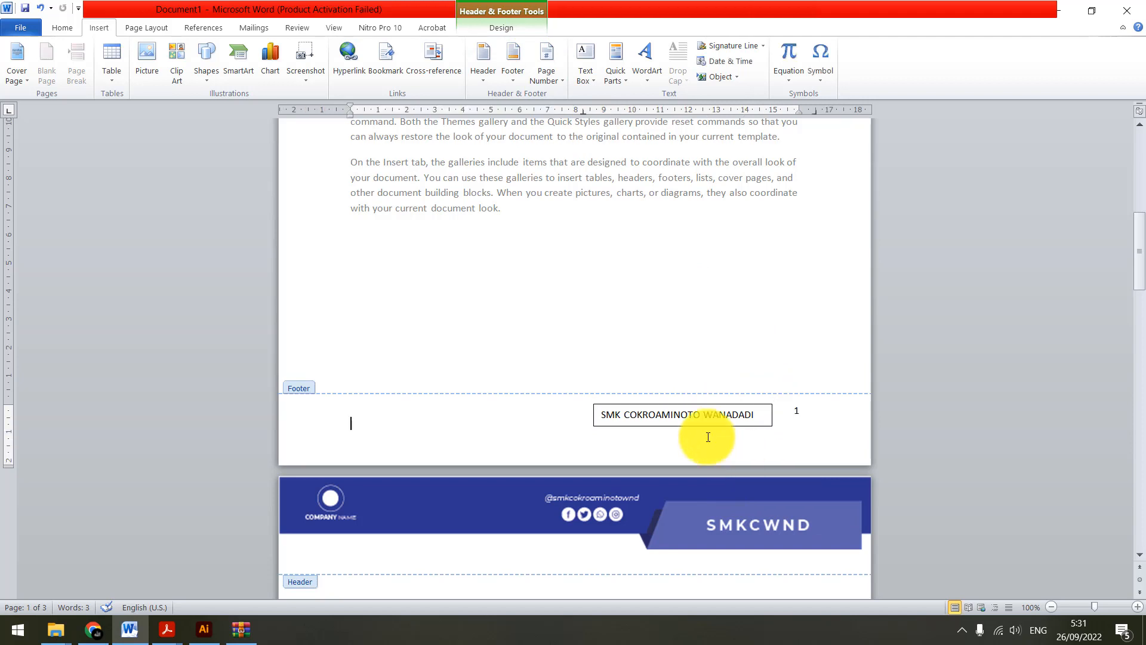
Remove the outline of the footer text box by setting it to No Outline
left_click(635, 404)
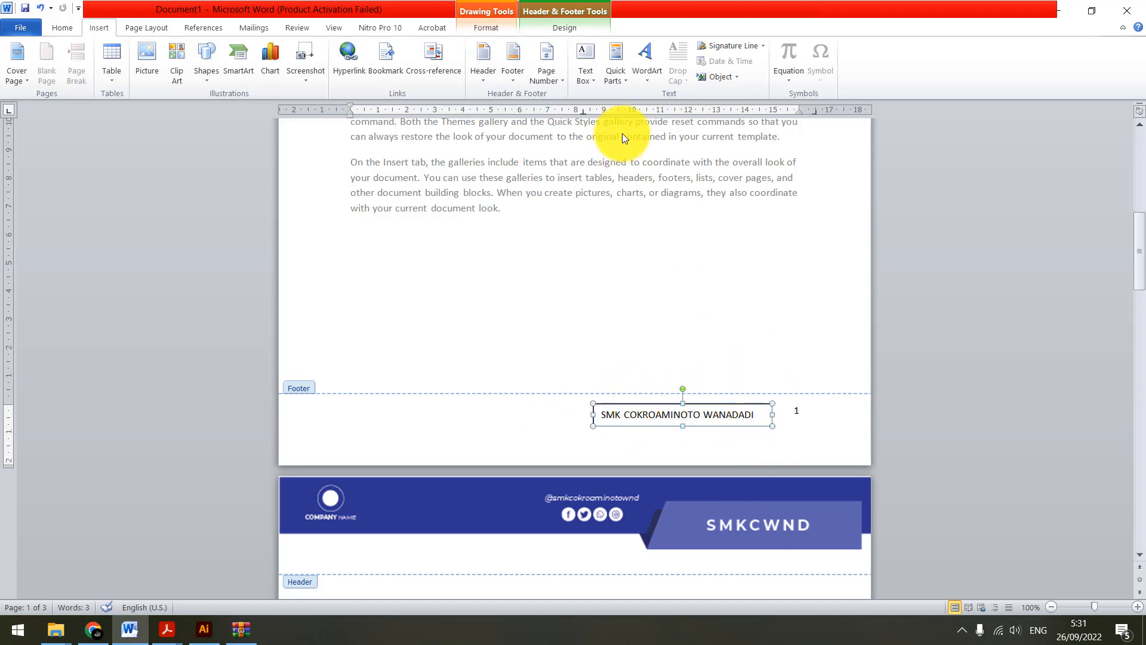
left_click(583, 27)
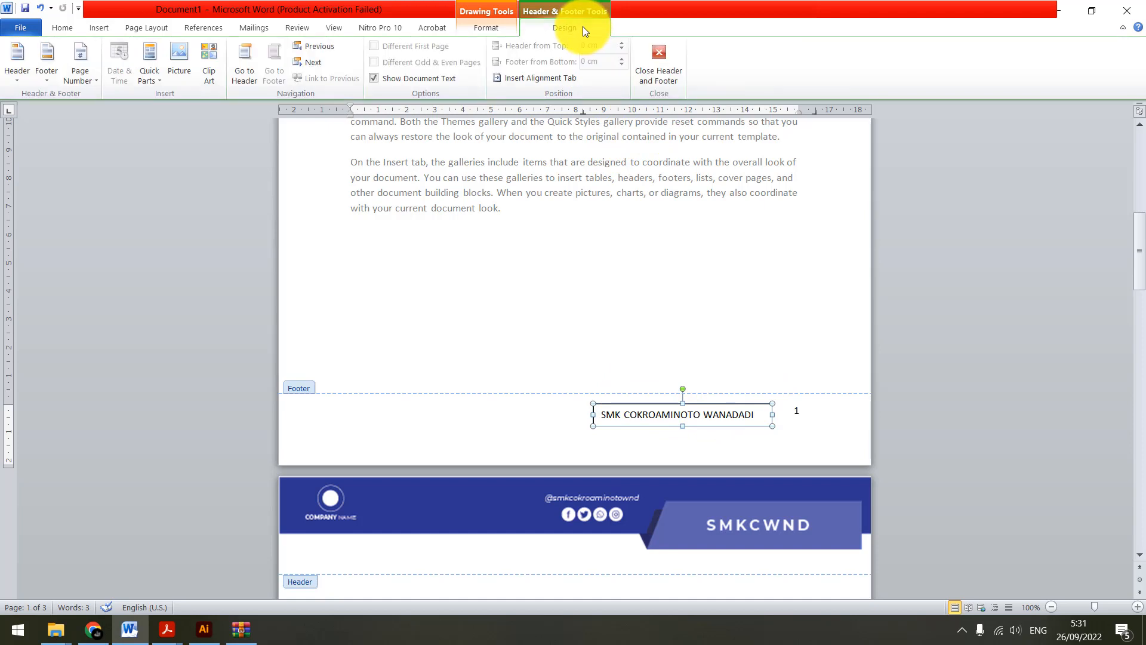
left_click(502, 30)
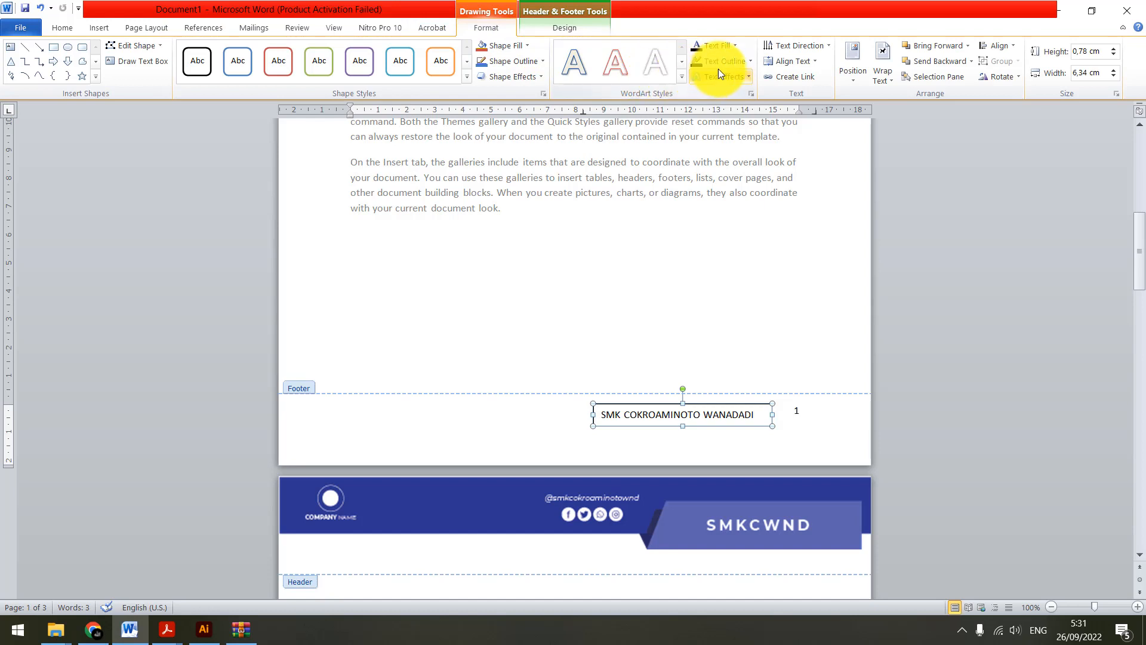
left_click(736, 58)
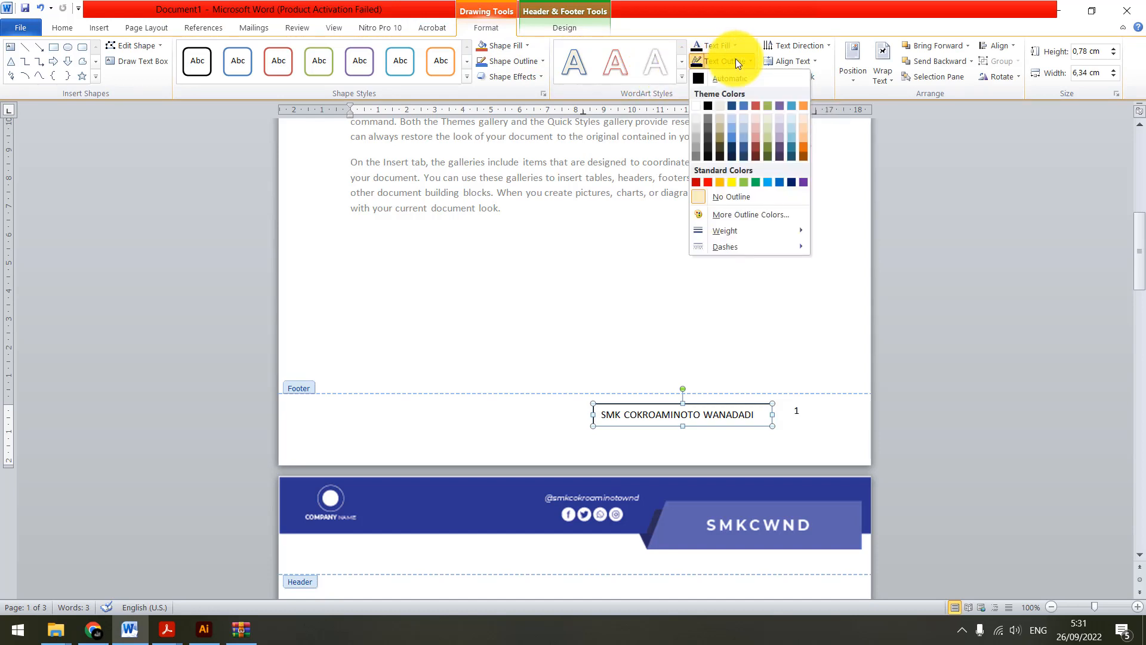
left_click(736, 58)
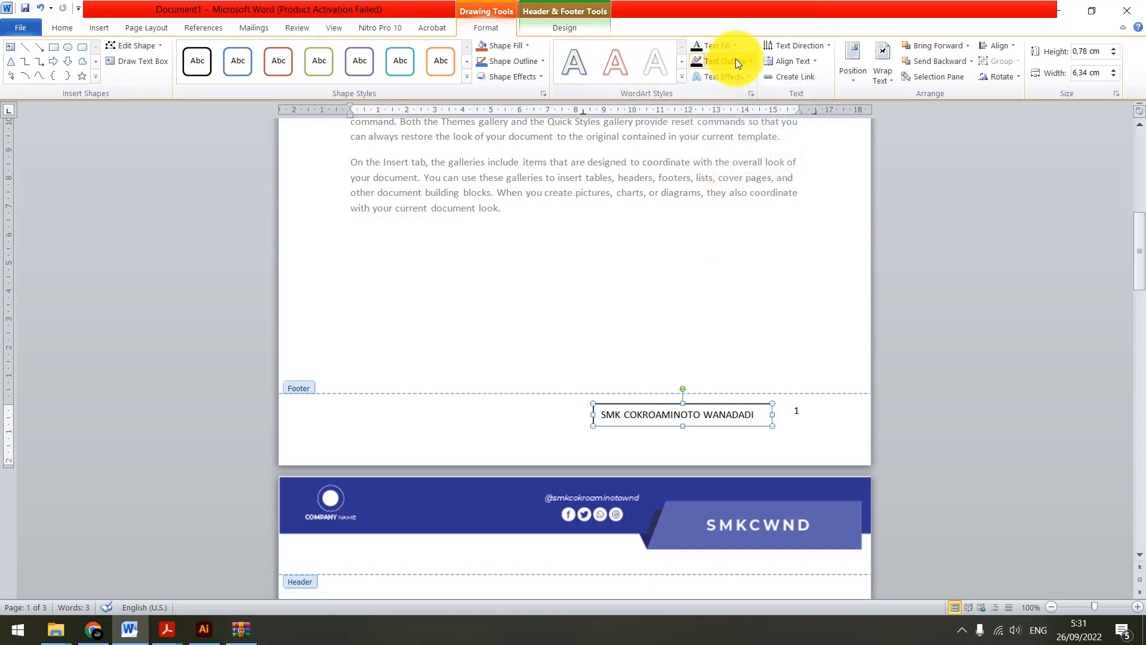
left_click(520, 62)
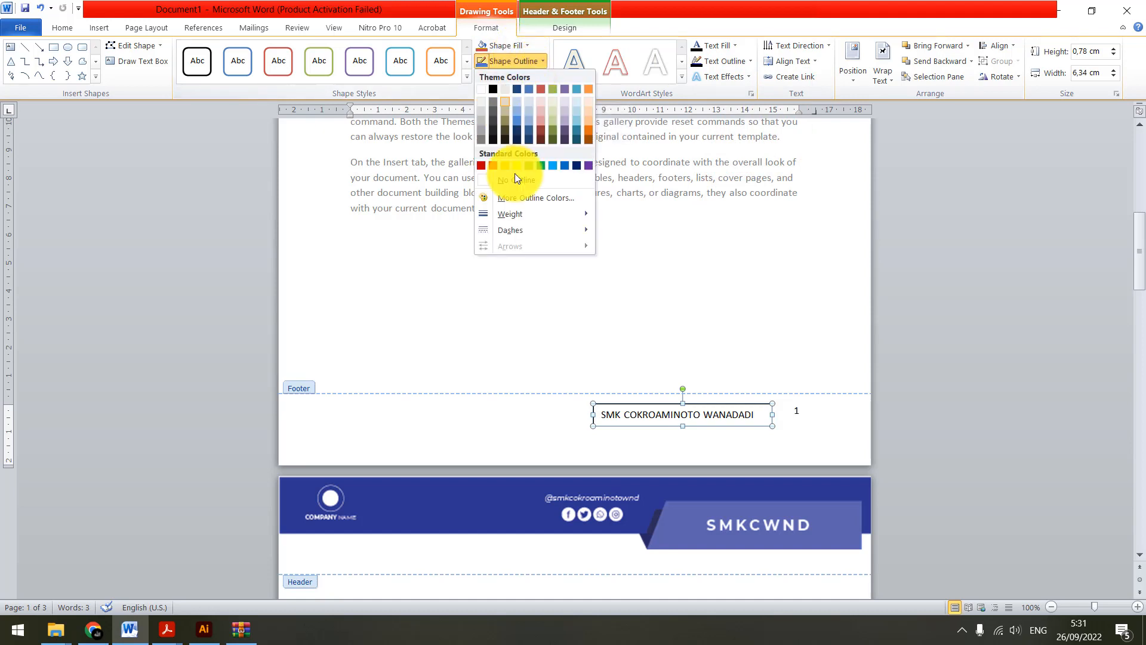
left_click(507, 178)
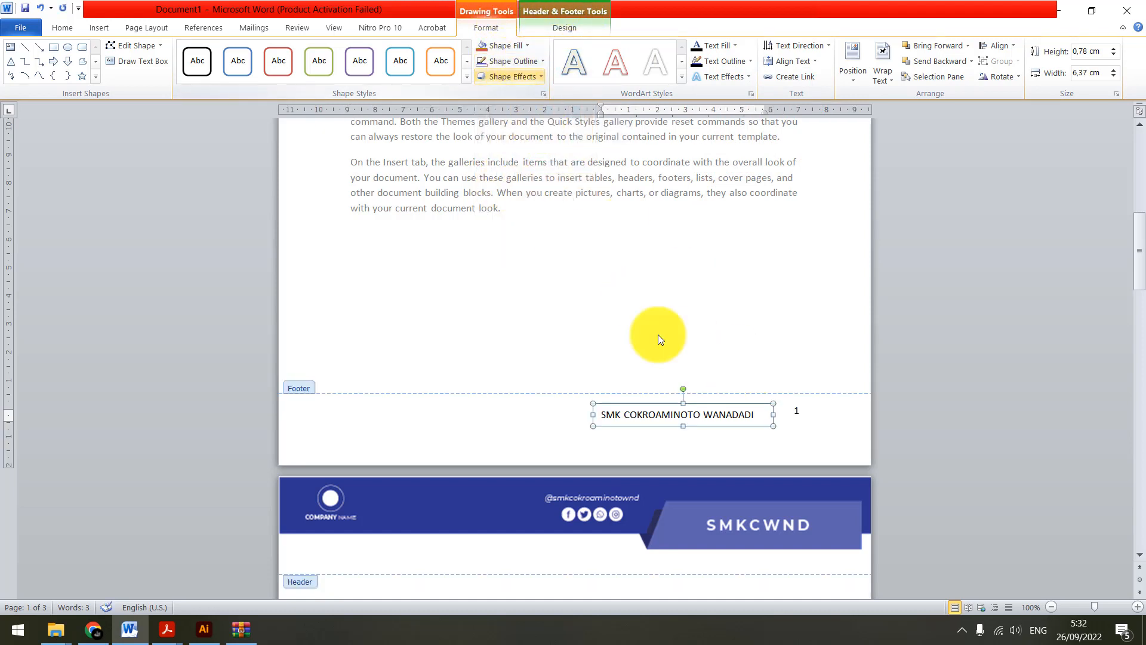
left_click(547, 422)
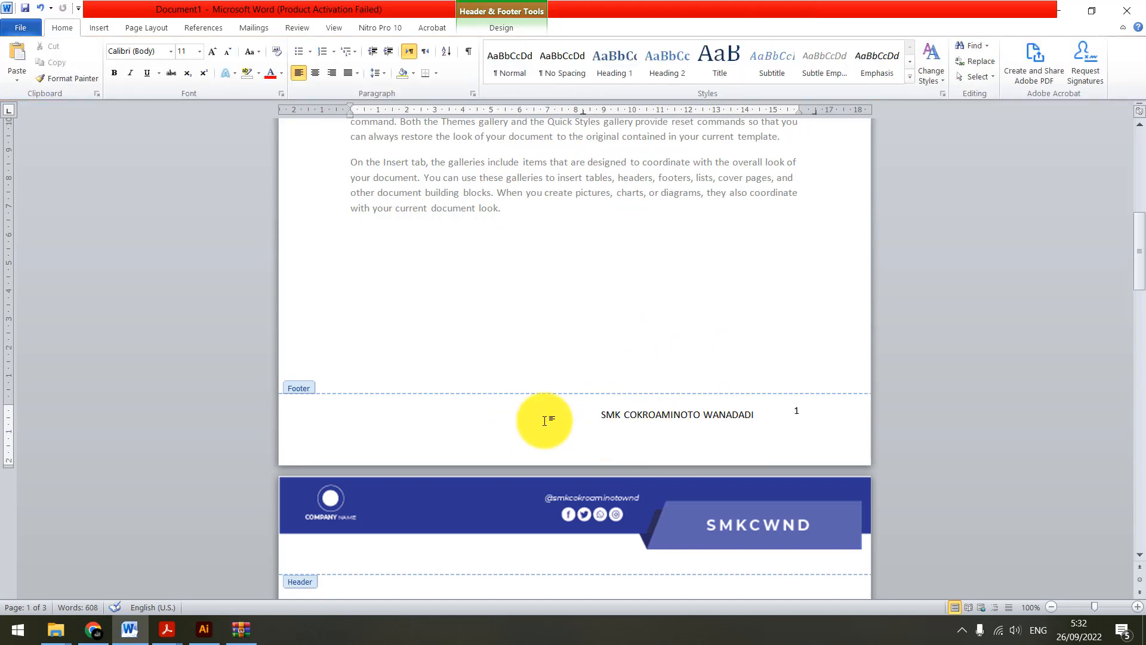
Set the font of the footer text box's text to Times New Roman
left_click(680, 416)
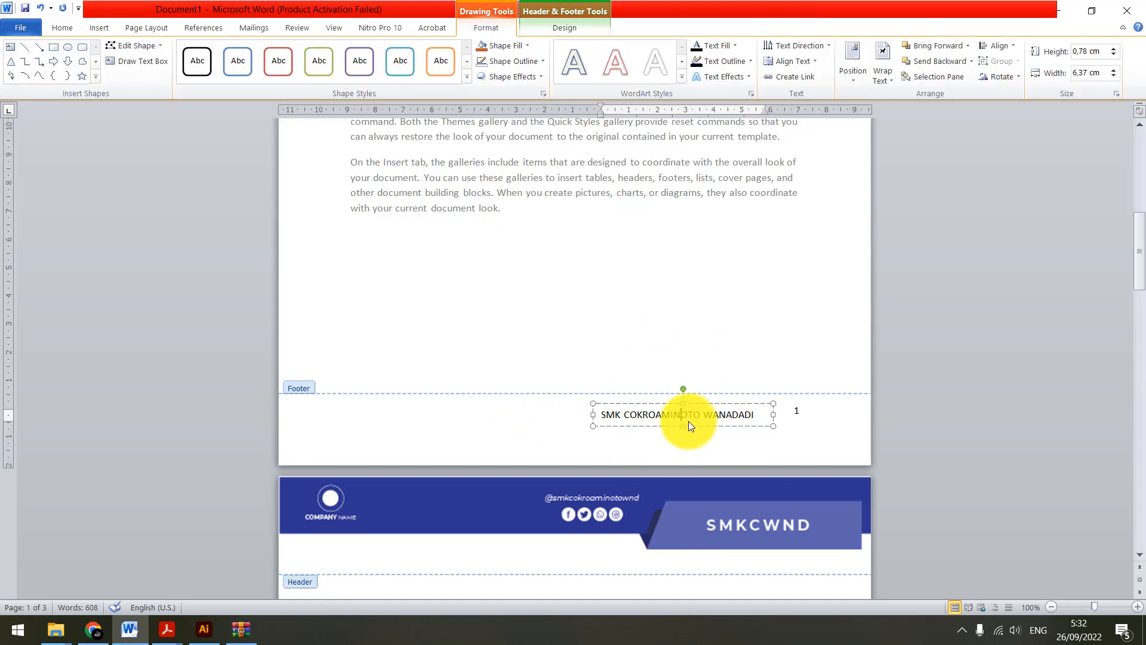
triple_click(628, 414)
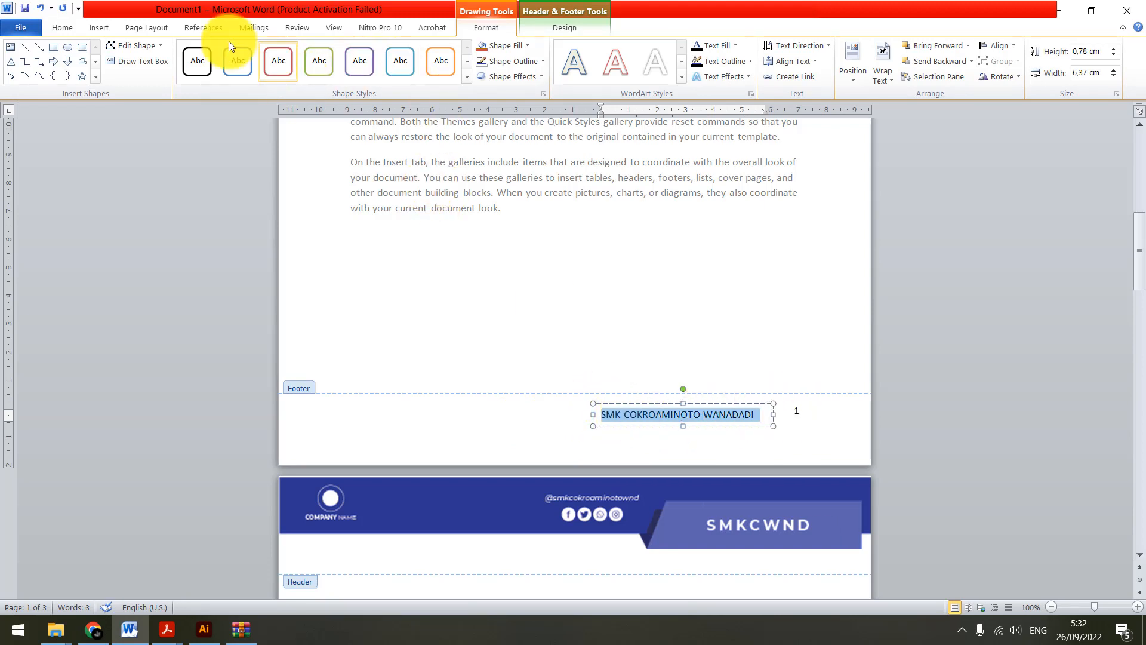
left_click(62, 26)
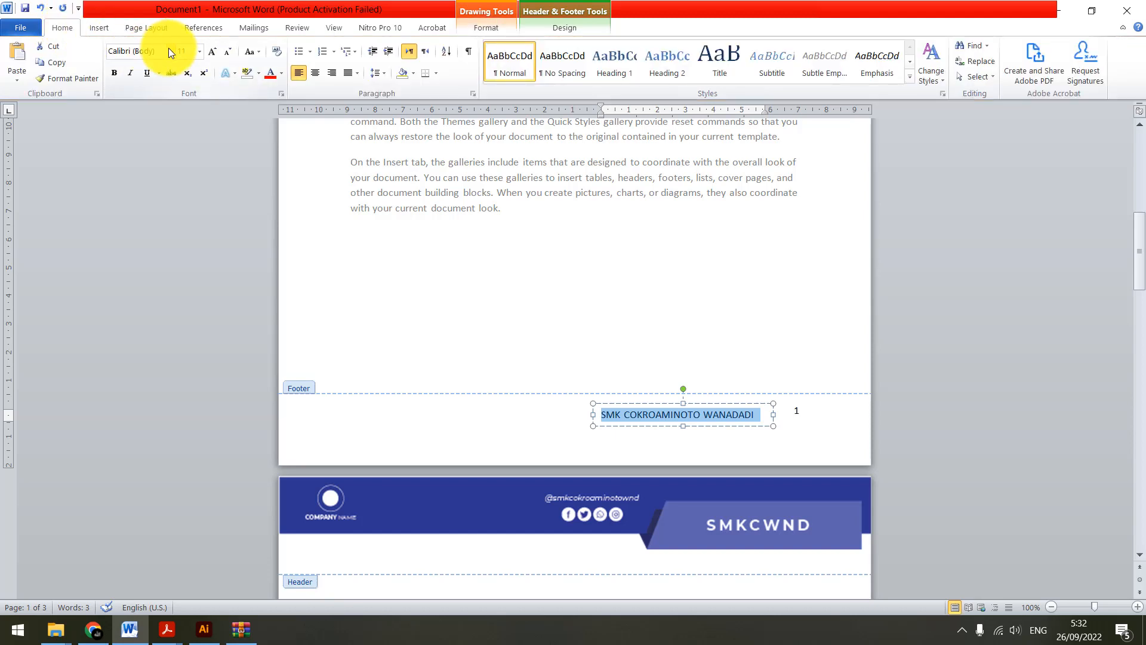
left_click(171, 51)
left_click(174, 117)
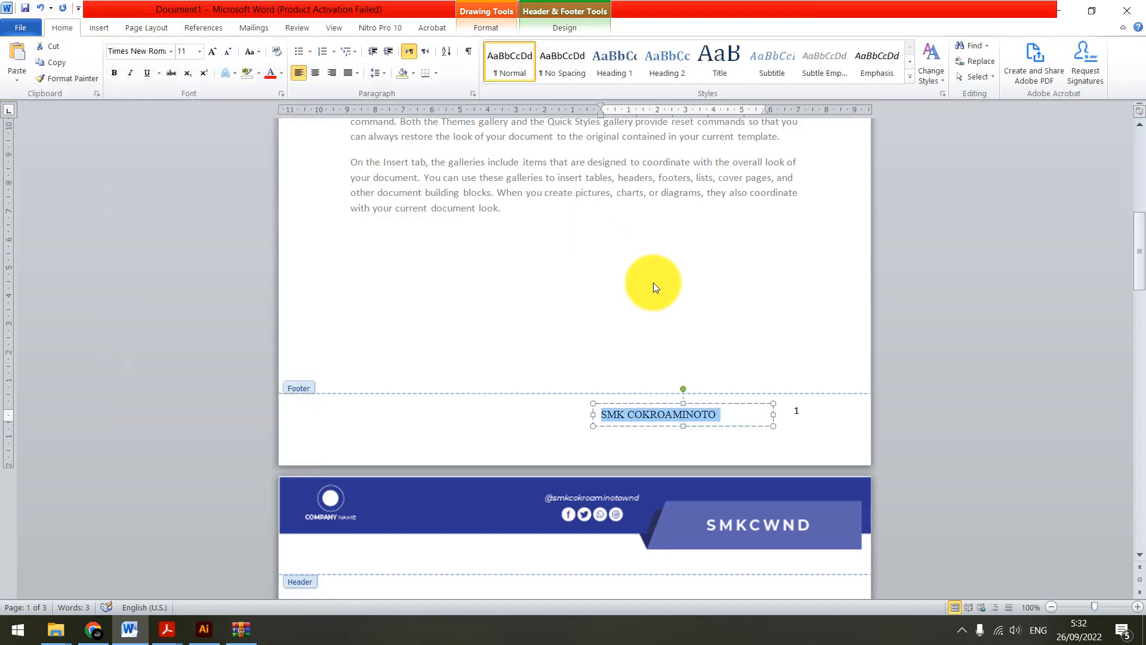
Set the font of the footer's page number to Times New Roman
left_click(798, 410)
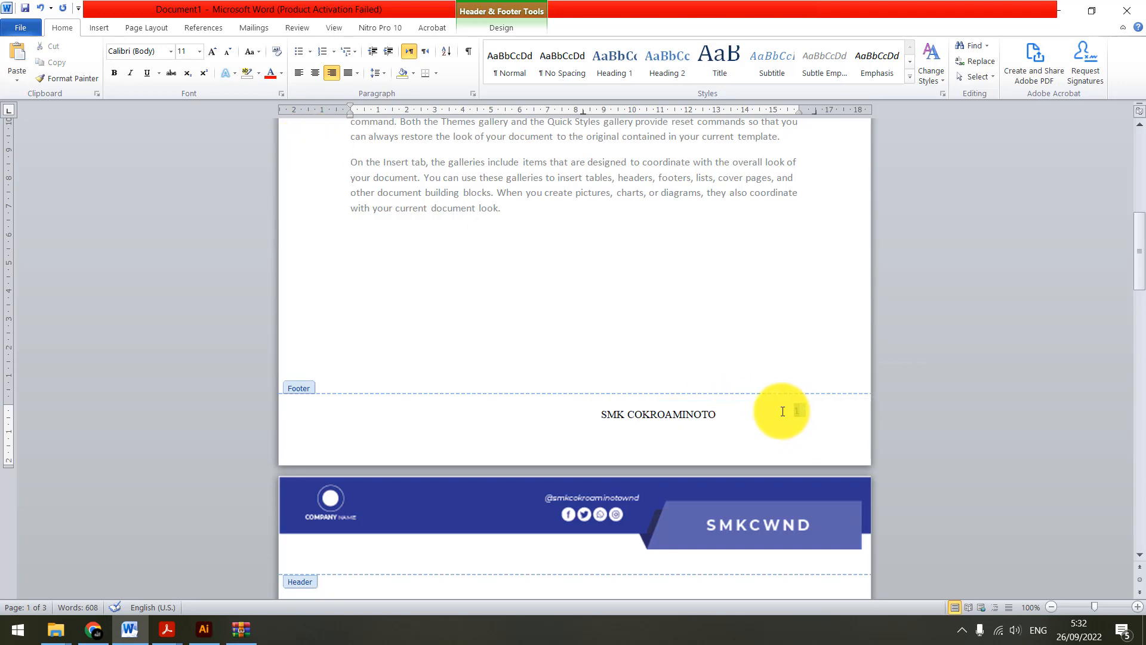
double_click(796, 411)
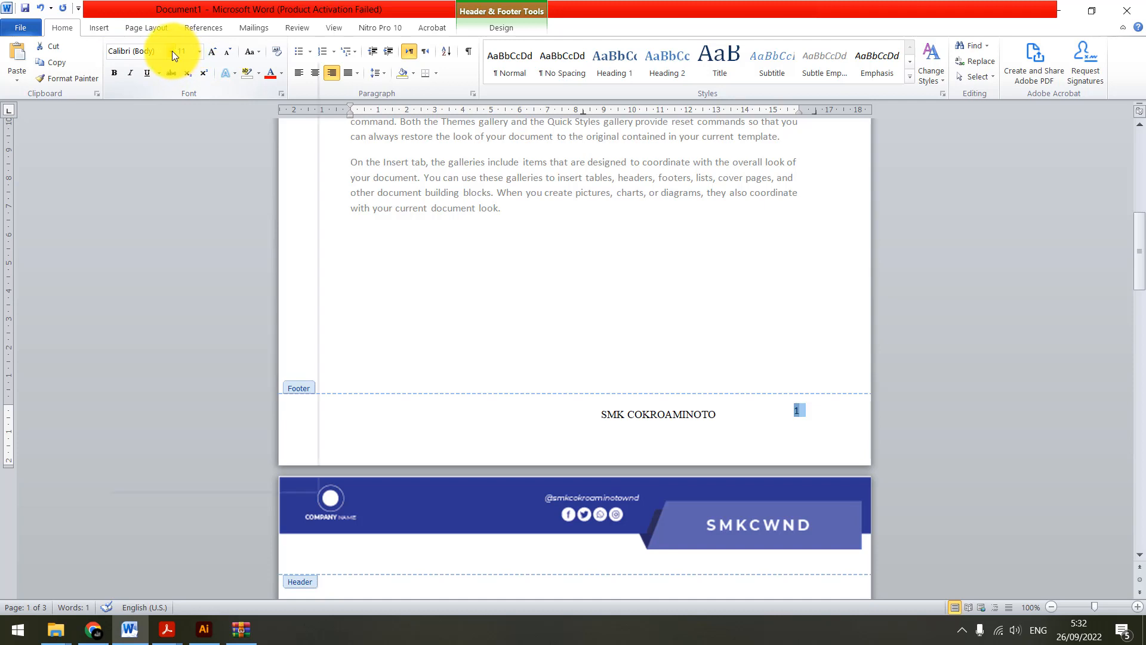
left_click(172, 52)
left_click(169, 123)
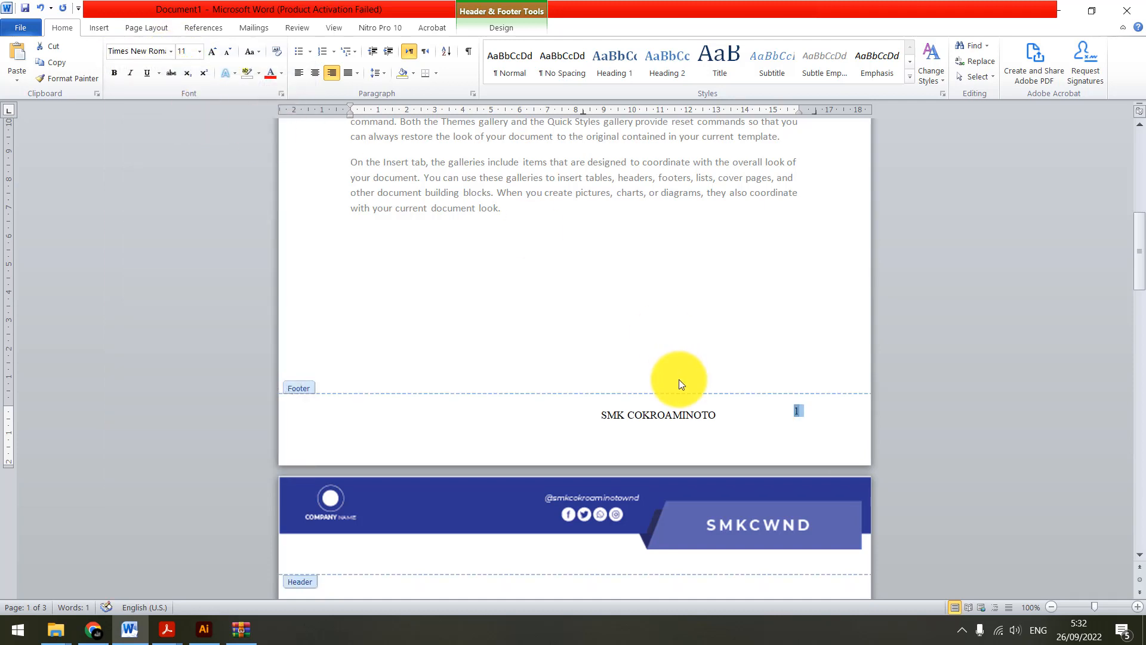
Widen the footer text box so the full school name fits on one line, and move it closer to the page number
left_click(685, 415)
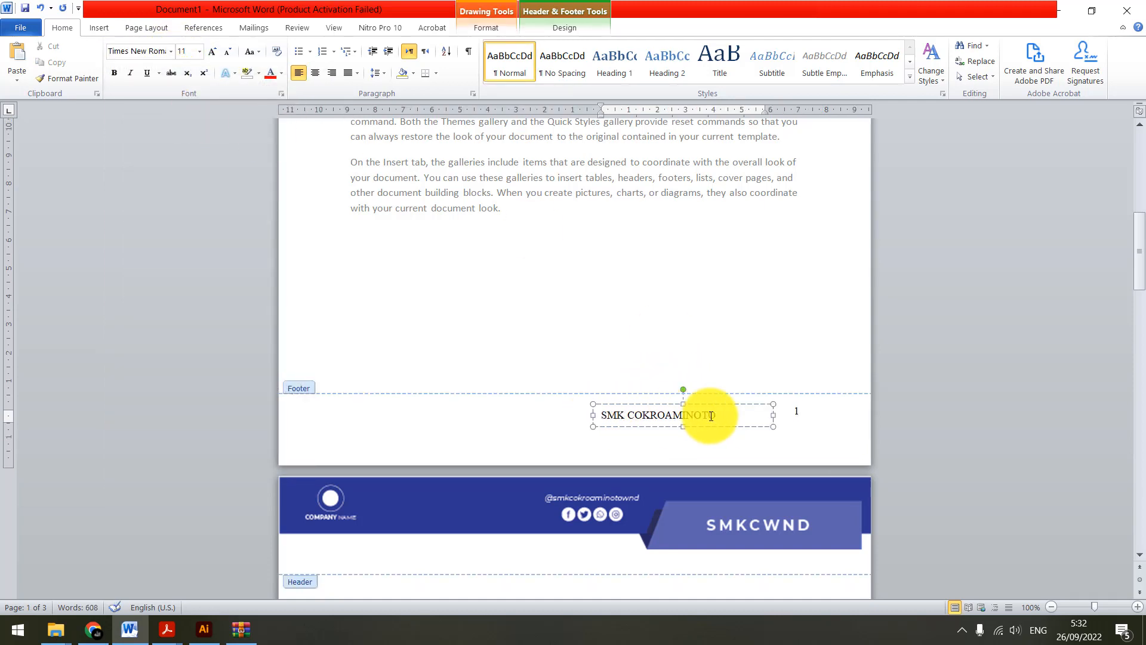
left_click_drag(604, 414, 729, 414)
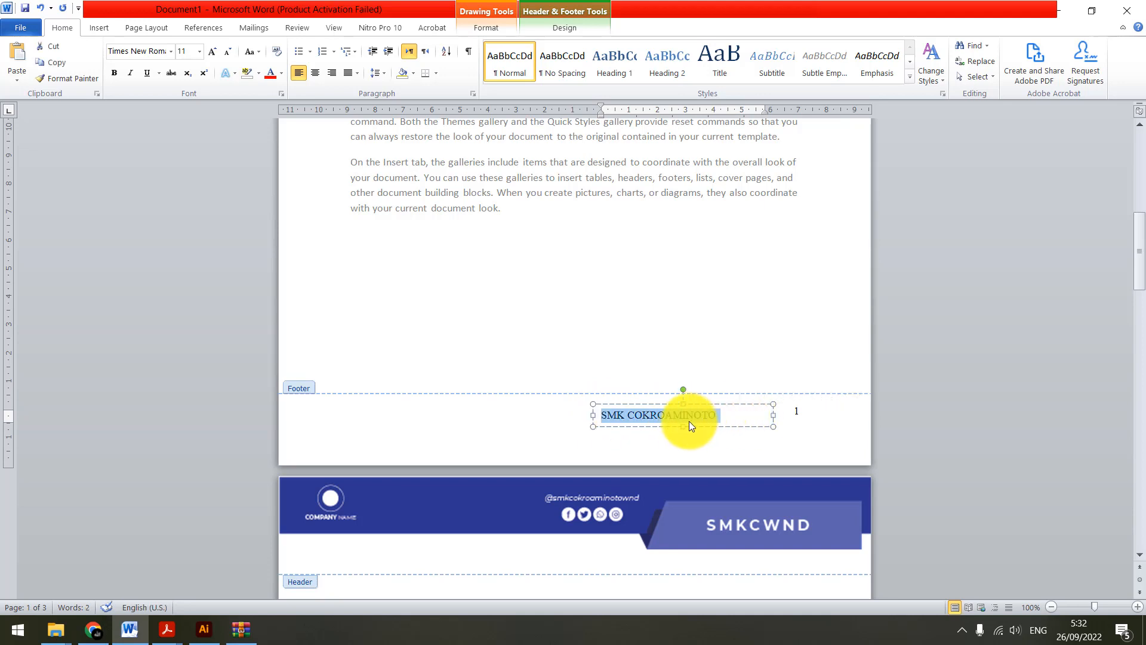
left_click(591, 414)
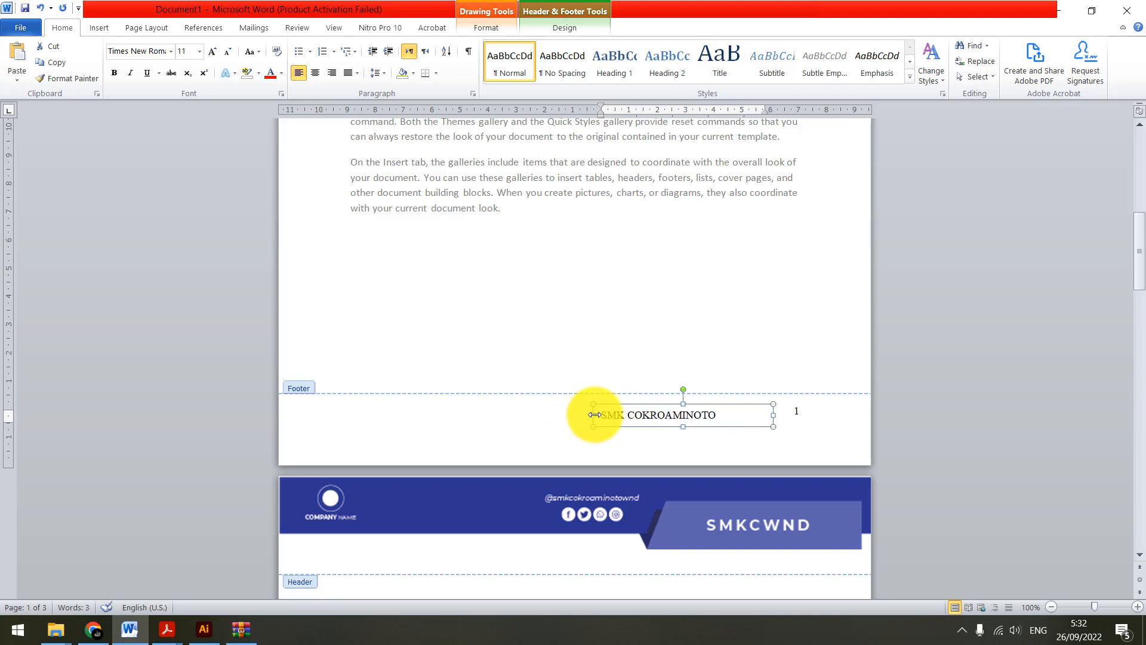
left_click_drag(595, 414, 566, 415)
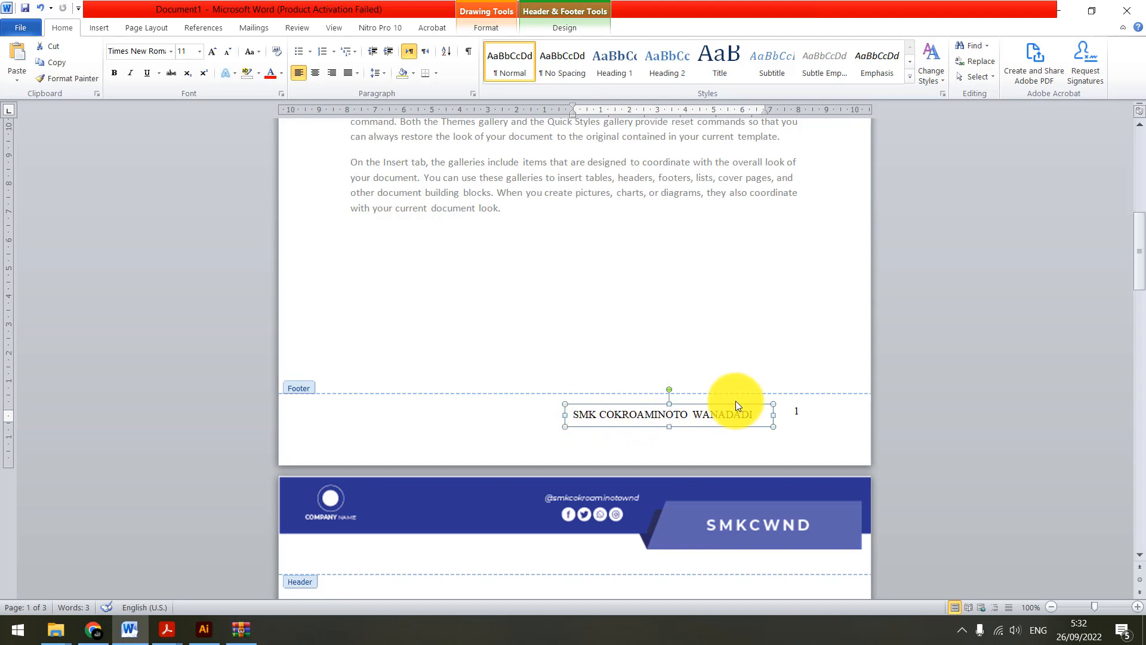
left_click_drag(736, 406, 744, 406)
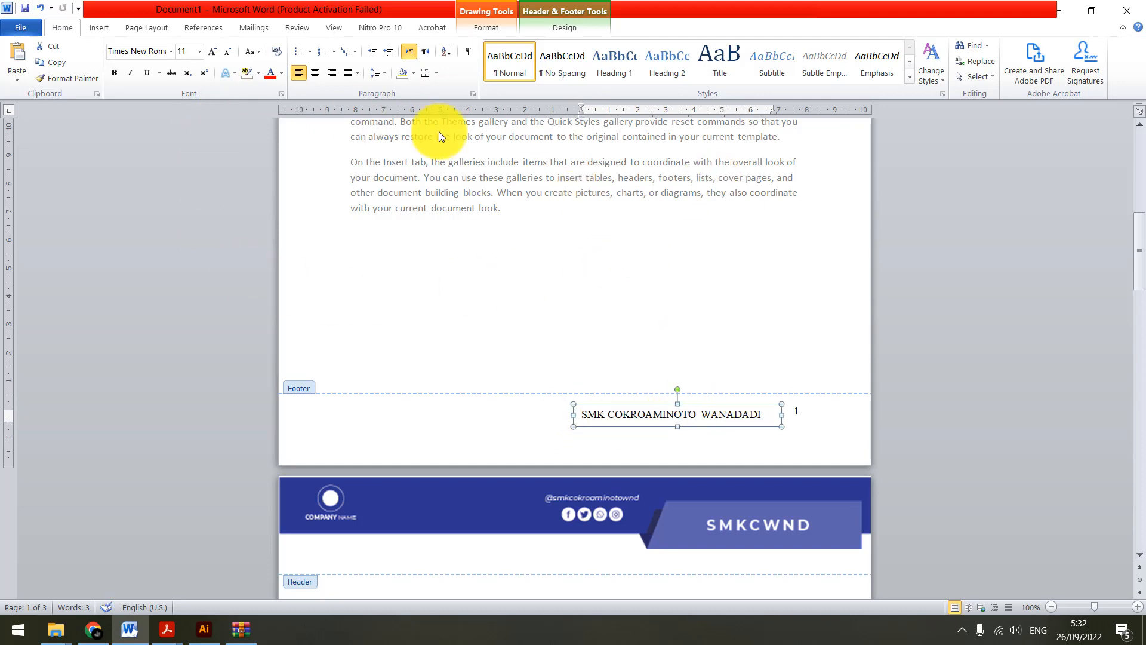
Draw a thin vertical rectangle about 0.88 cm high and 0.13 cm wide between the footer's school name and page number
left_click(98, 25)
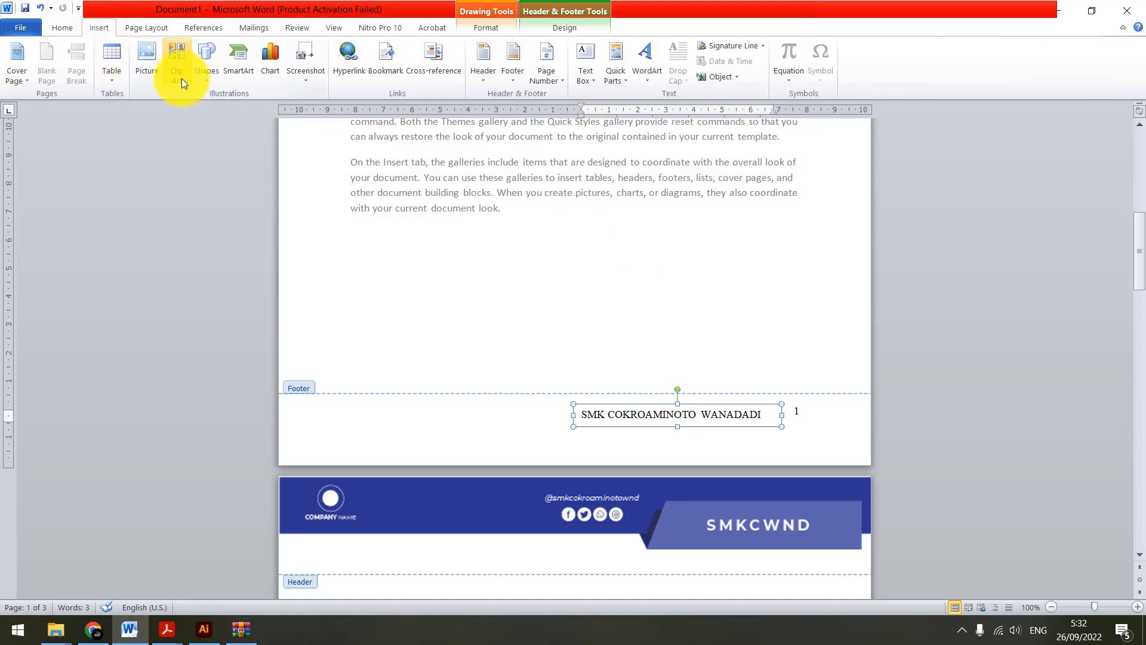
left_click(202, 75)
left_click(249, 111)
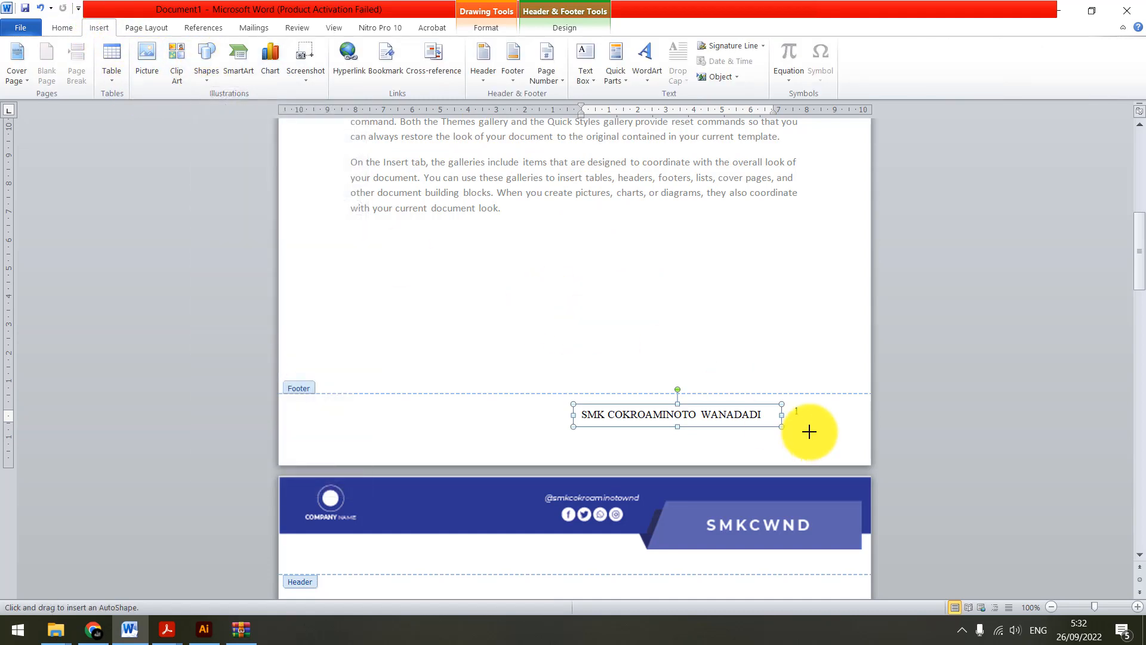
scroll(785, 410, "up", 4)
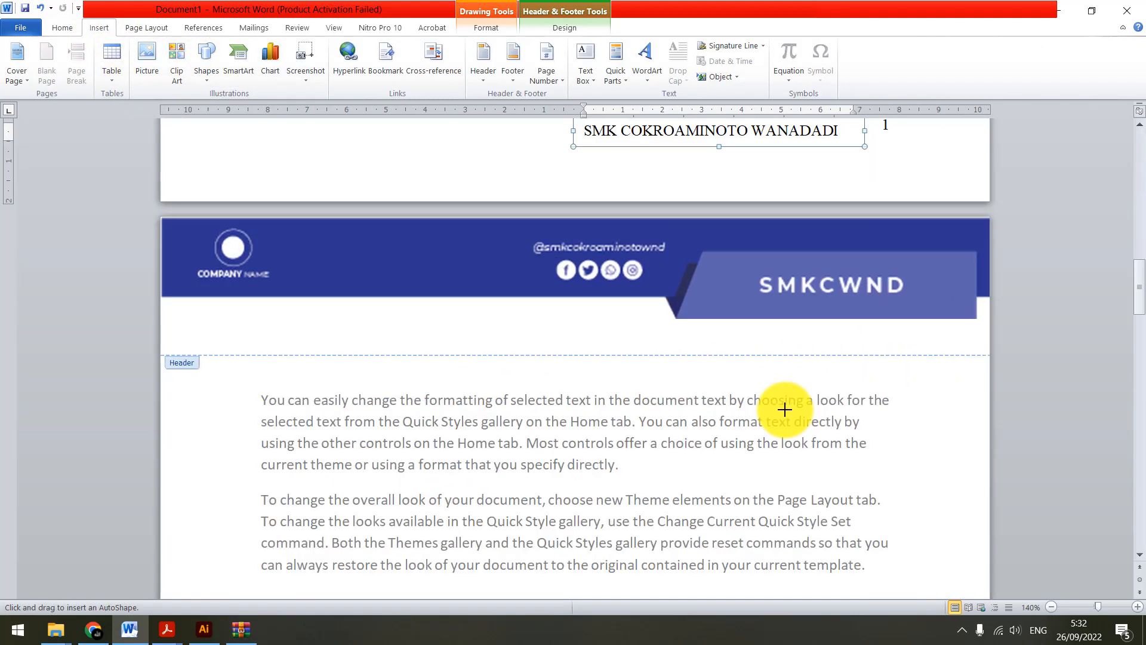
scroll(805, 279, "up", 4)
scroll(876, 319, "up", 1)
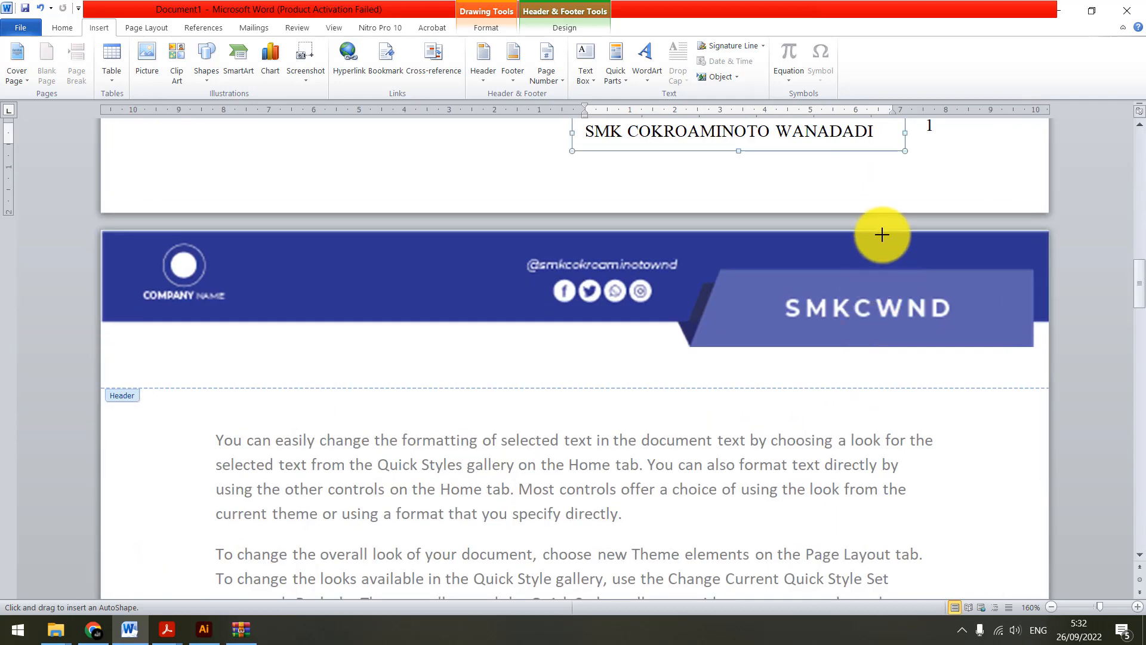
scroll(876, 319, "up", 2)
left_click_drag(898, 283, 899, 323)
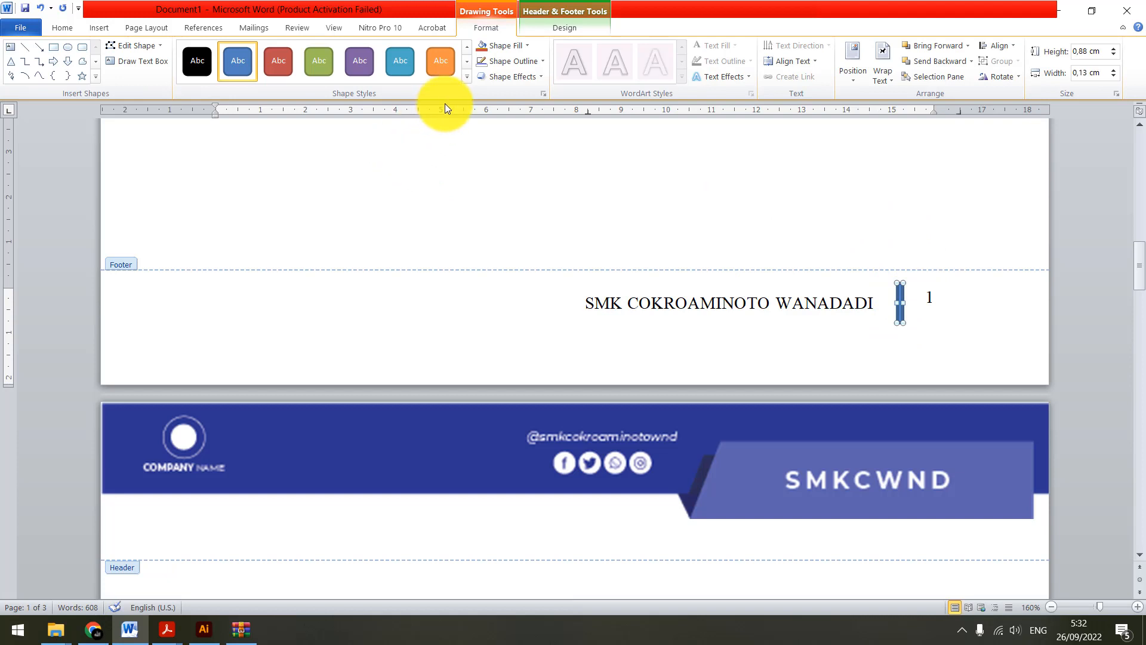
Remove the outline of the thin footer rectangle by setting it to No Outline
left_click(509, 48)
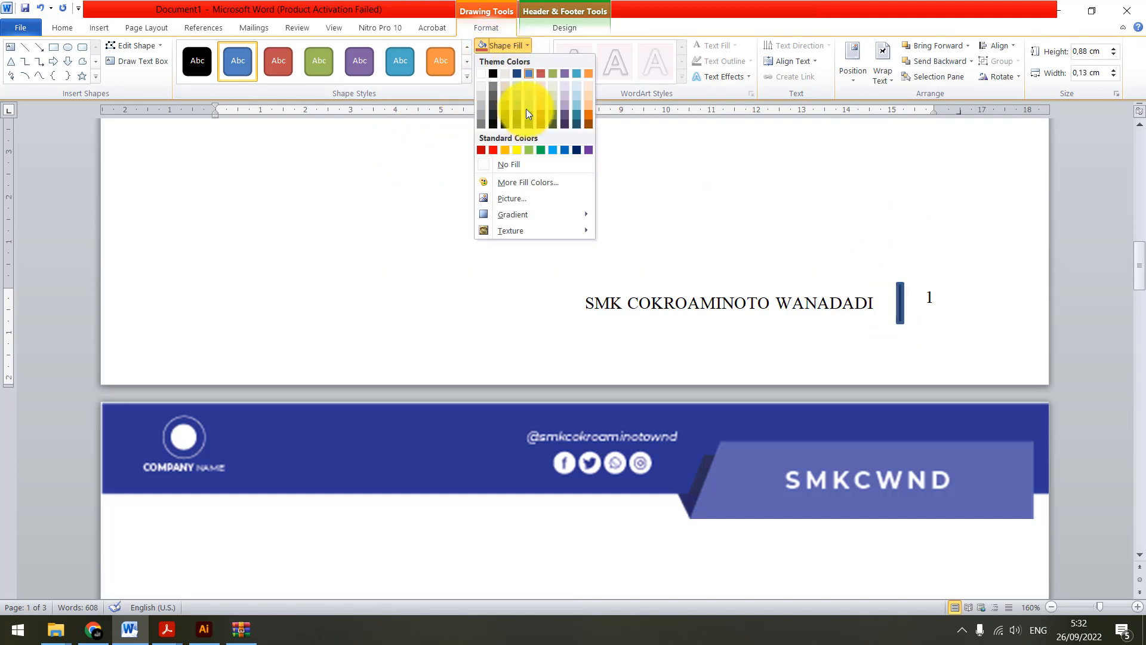
left_click(514, 61)
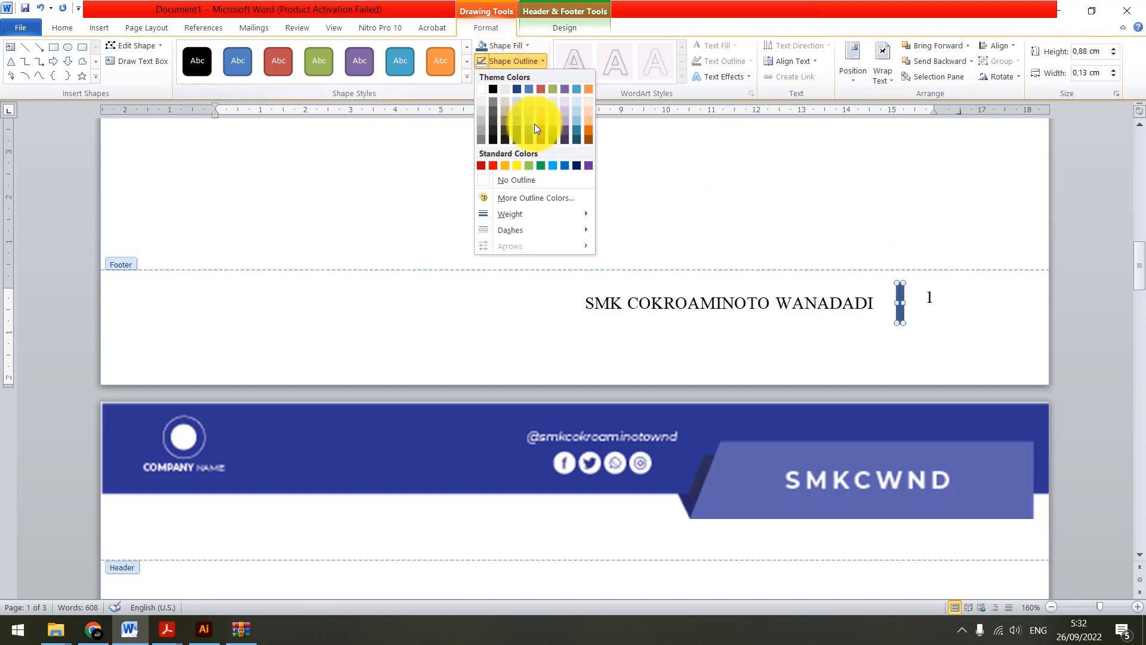
left_click(513, 182)
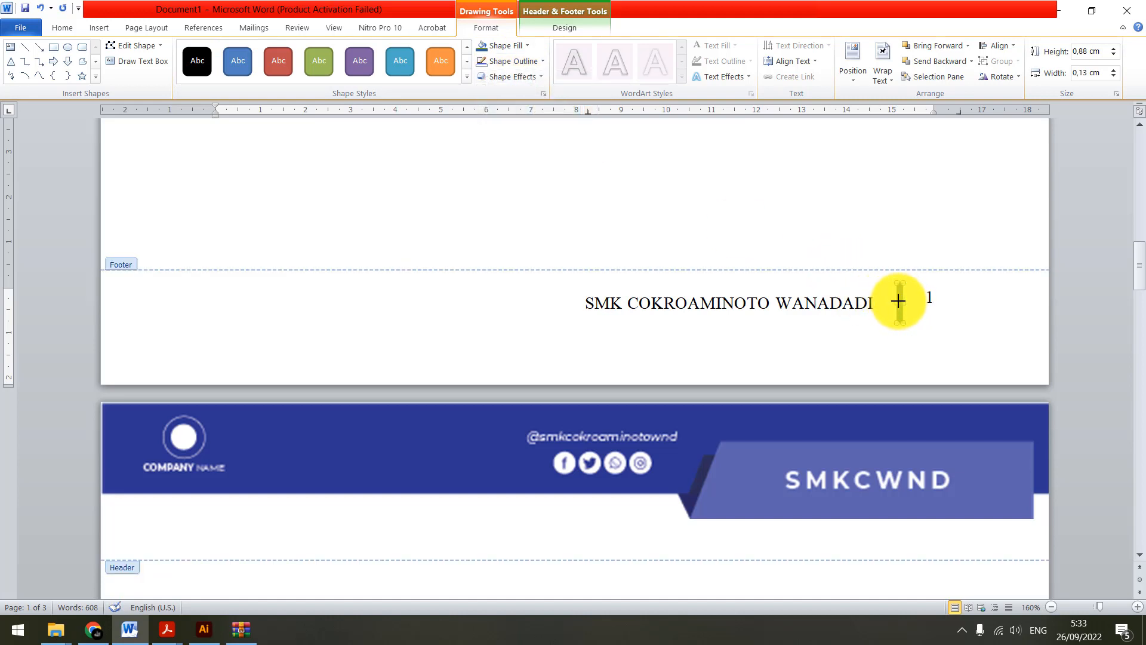
Shift the thin rectangle slightly towards the page number, and delete it from the footer
scroll(910, 329, "up", 3)
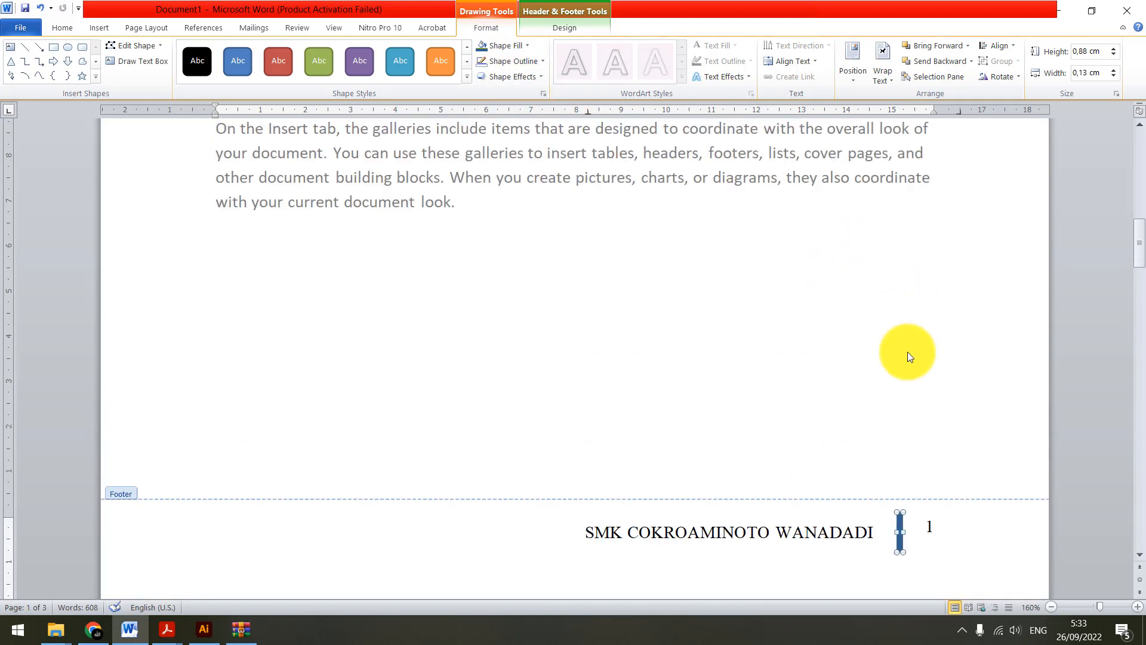
scroll(862, 421, "down", 4)
scroll(951, 287, "up", 6, "ctrl")
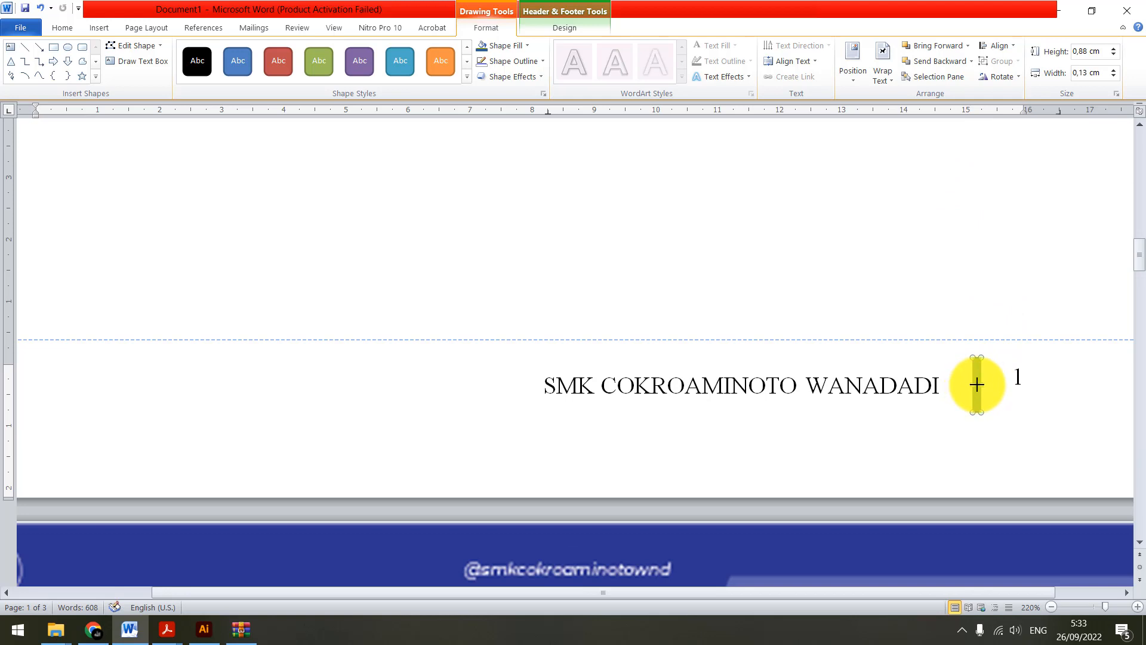
left_click_drag(978, 385, 985, 385)
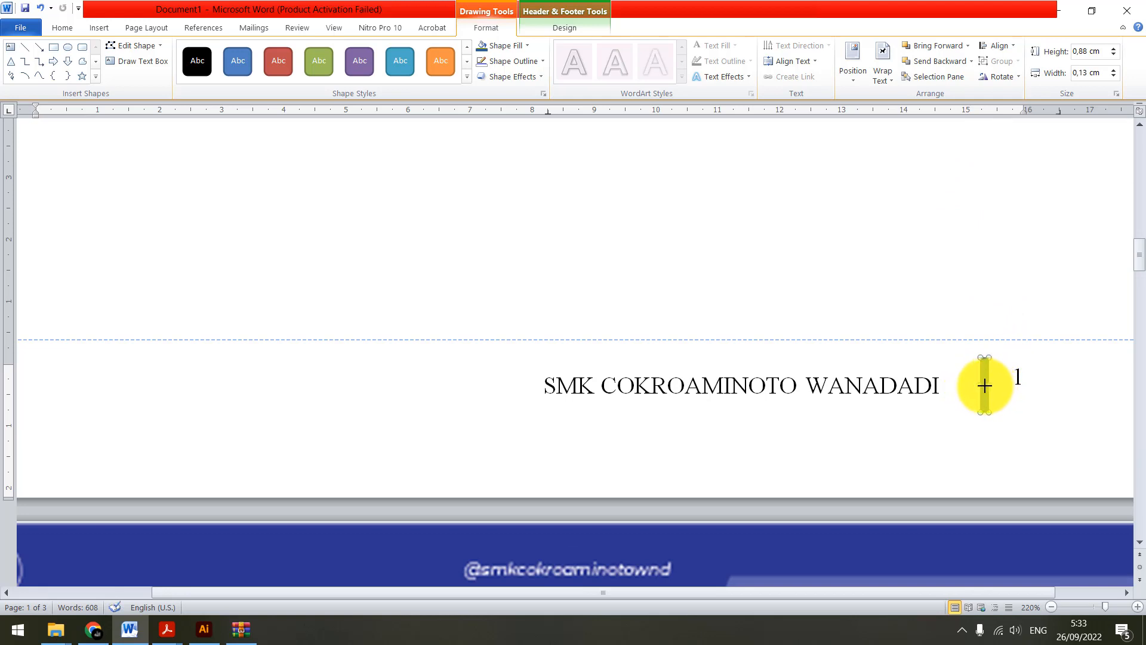
key("Delete")
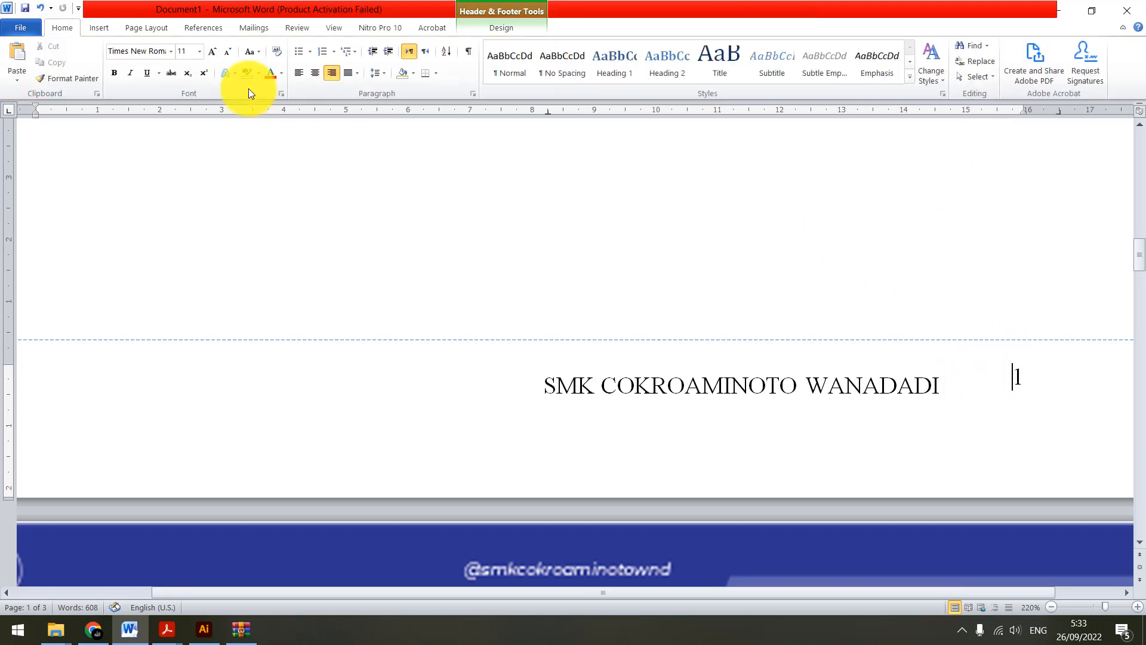
left_click(102, 30)
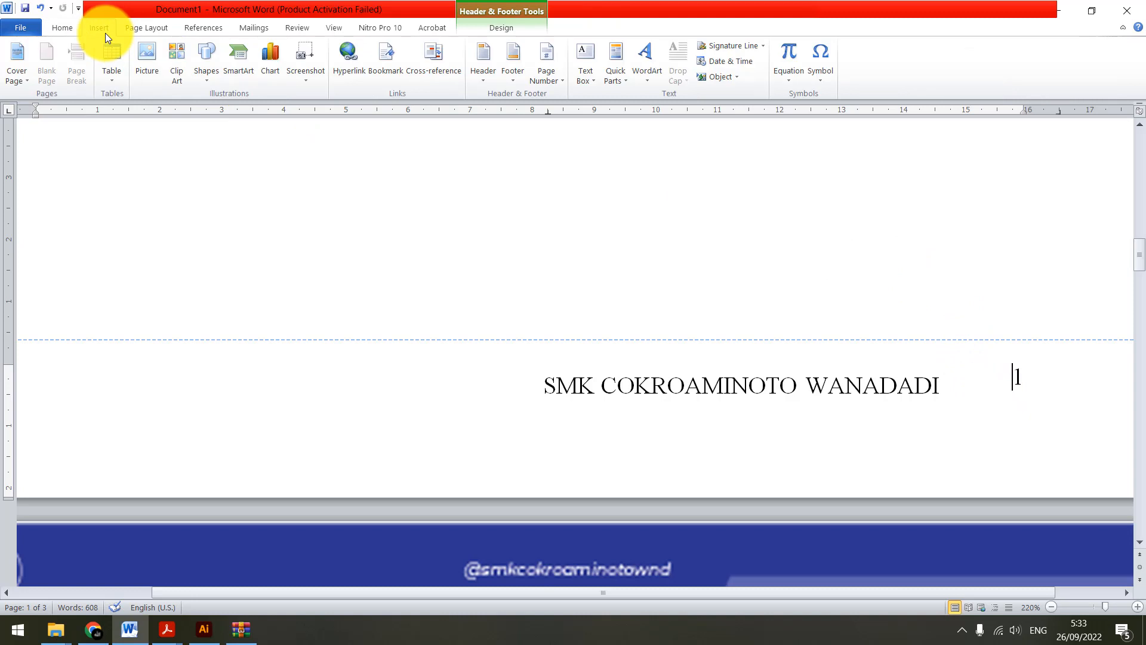
left_click(206, 74)
left_click(213, 107)
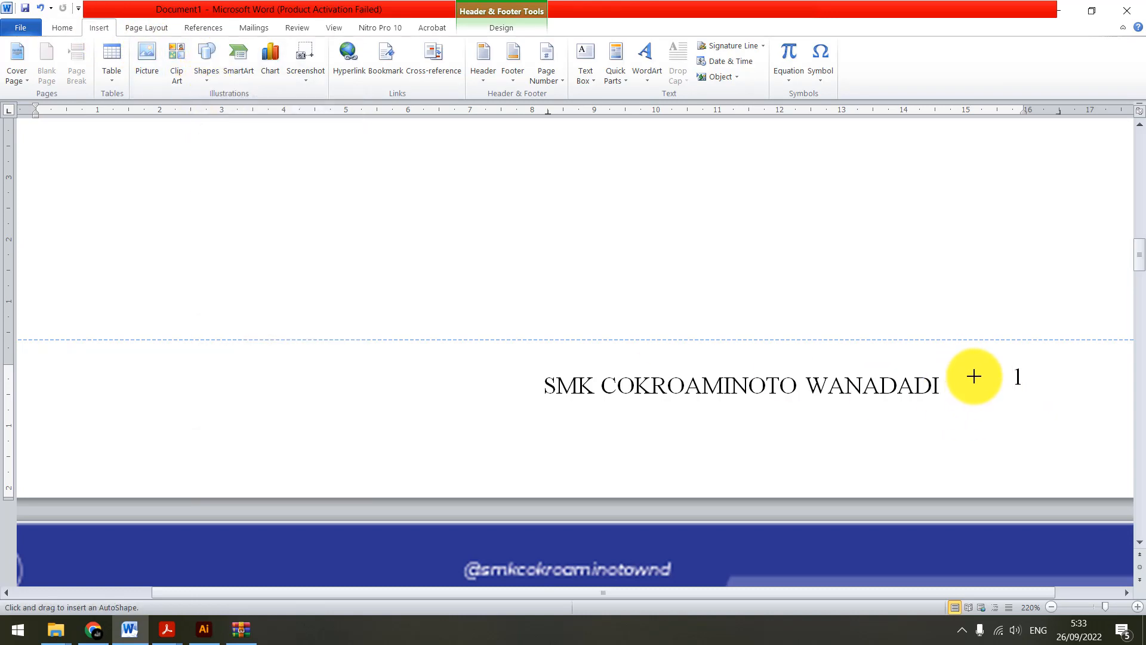
left_click(968, 363)
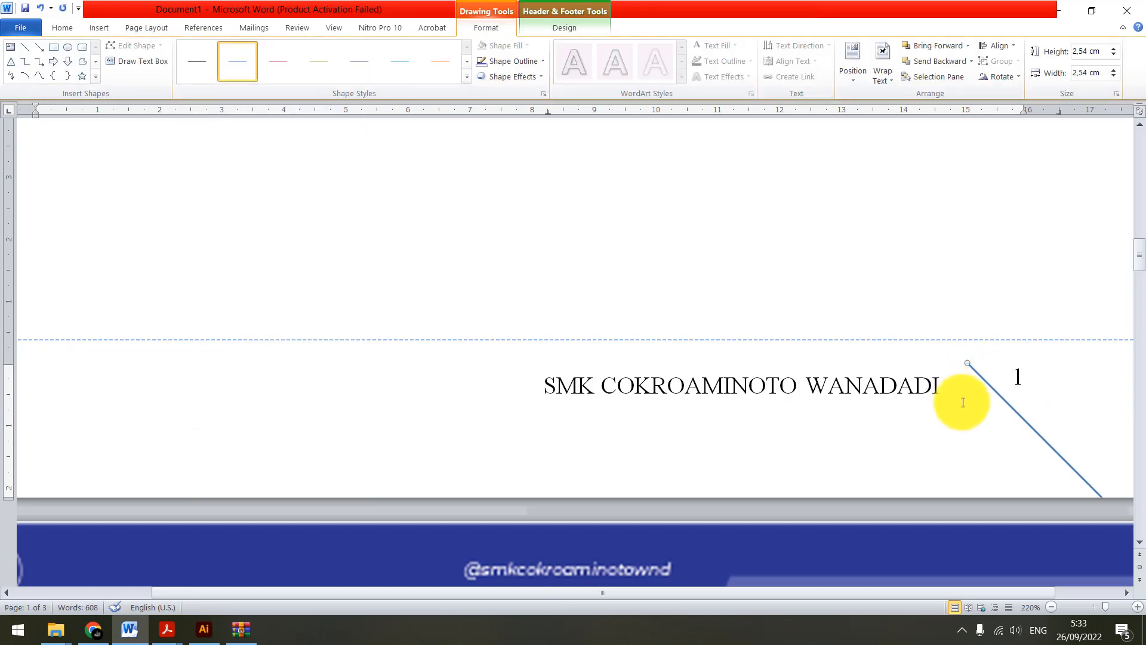
left_click_drag(968, 363, 1023, 363)
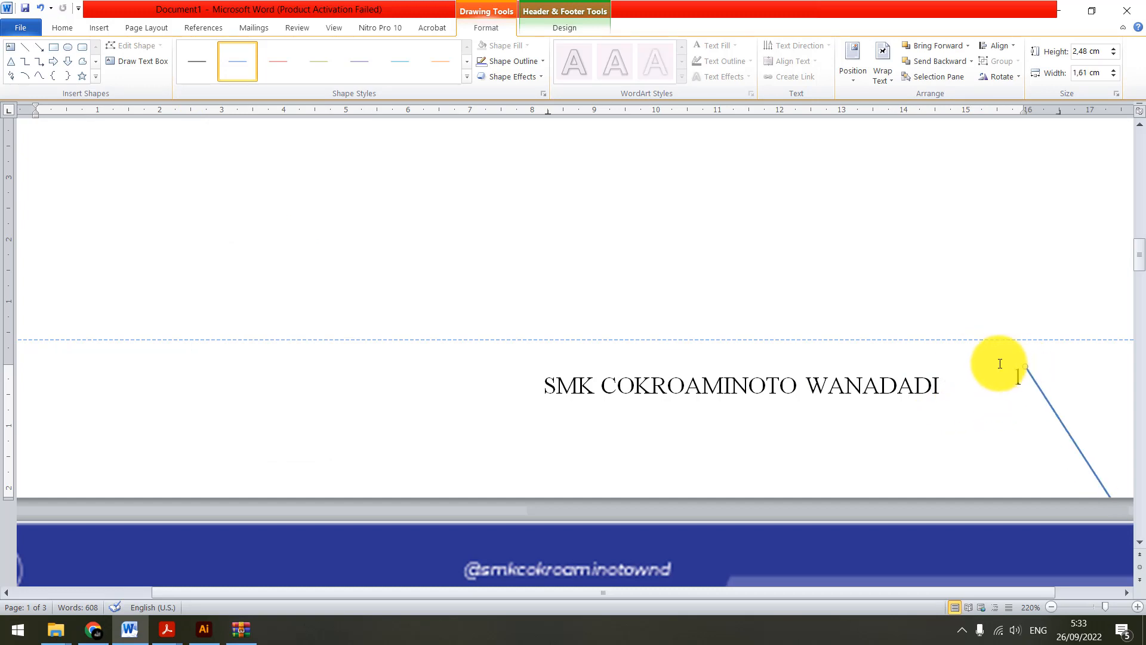
key("ctrl+z")
key("ctrl+z")
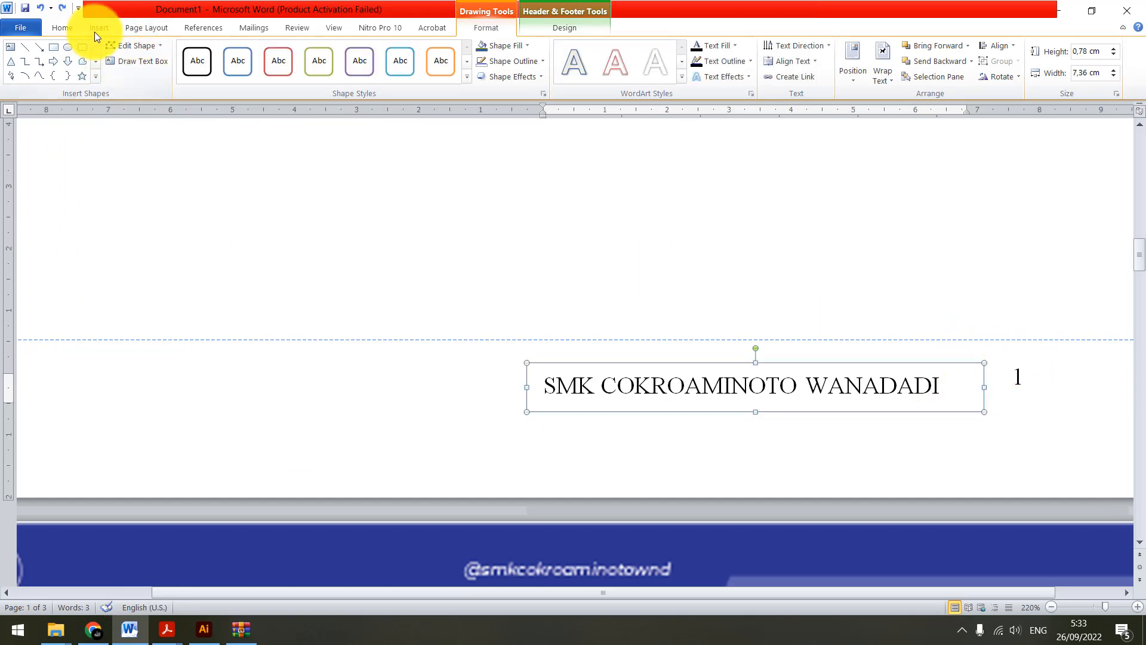
Draw a straight vertical line about 0.85 cm high between the school name and the page number in the footer
left_click(97, 30)
left_click(209, 69)
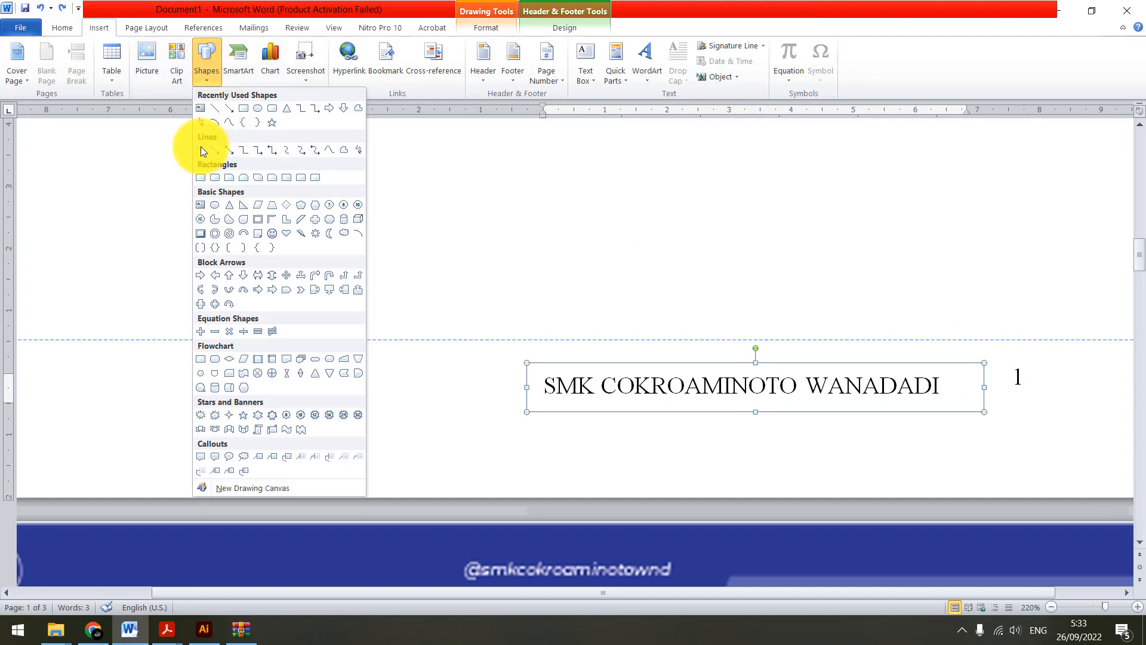
left_click(201, 150)
left_click_drag(993, 360, 993, 411)
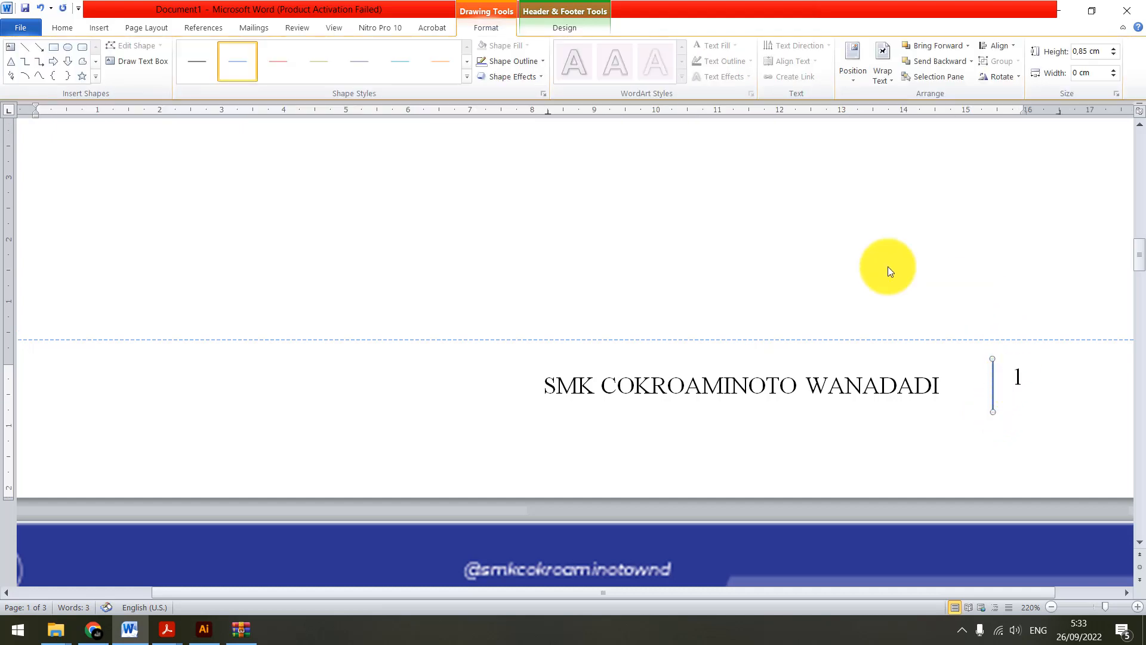
Nudge the vertical line and the school-name text box into alignment with the page number, and leave footer editing
left_click(57, 29)
left_click(977, 77)
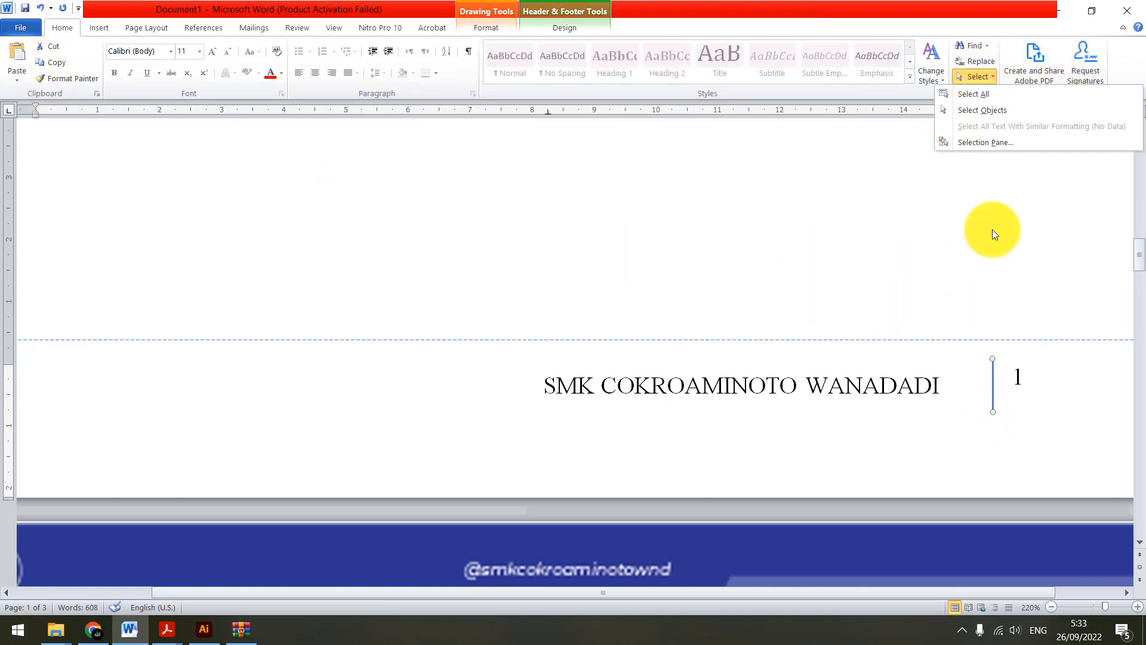
left_click(994, 373)
left_click_drag(994, 374, 917, 353)
left_click(917, 371)
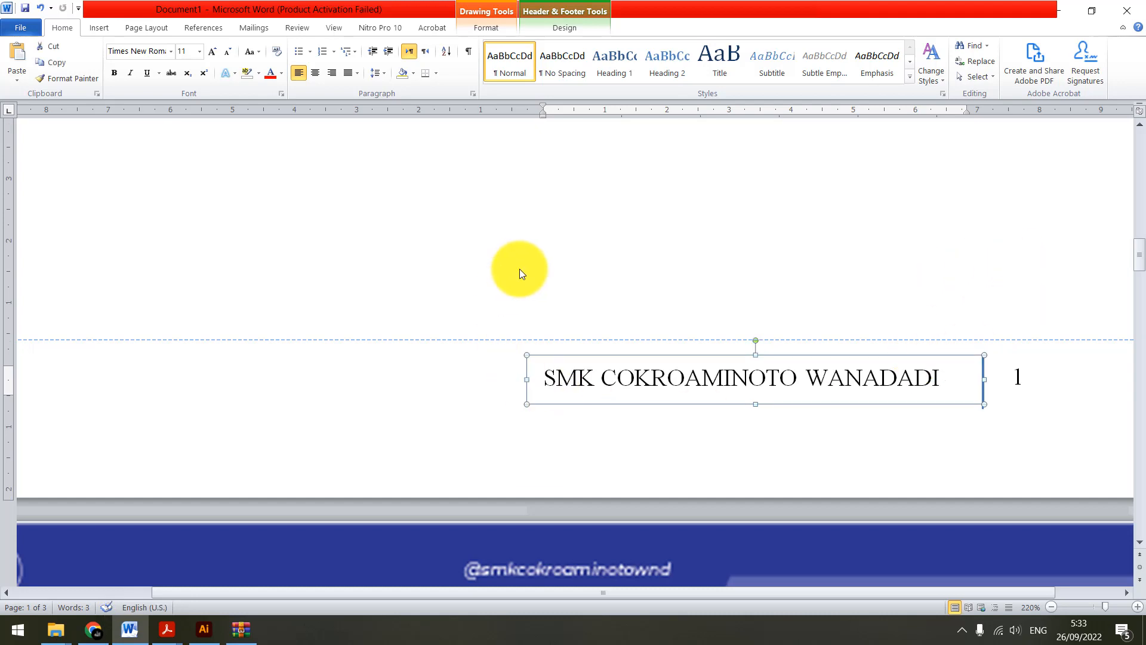
double_click(691, 246)
Review the header banner and the footer's school name, divider line and page number across all pages
scroll(673, 310, "down", 4, "ctrl")
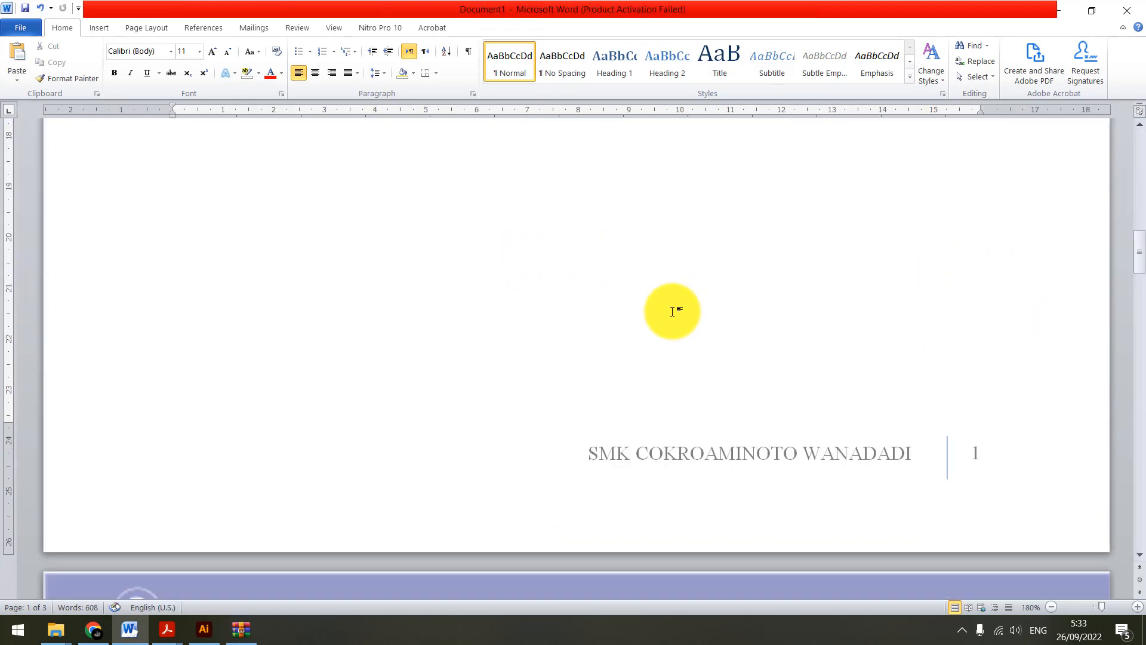
scroll(653, 336, "down", 2)
scroll(651, 338, "down", 3)
scroll(651, 338, "down", 12, "ctrl")
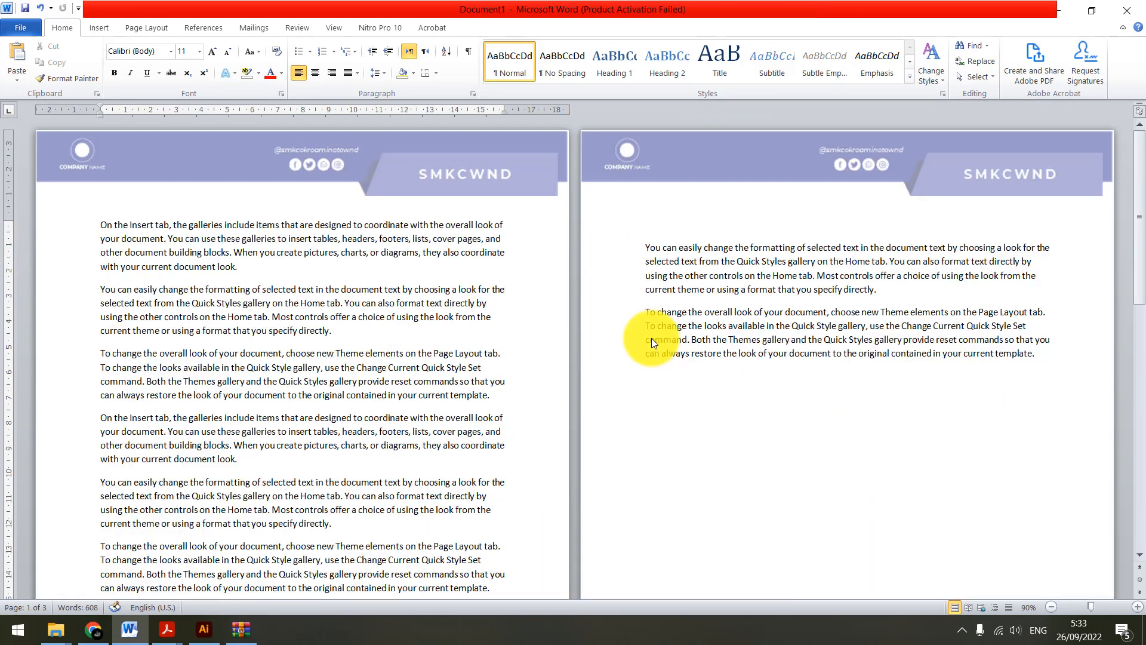
scroll(346, 304, "down", 1)
scroll(226, 184, "up", 1)
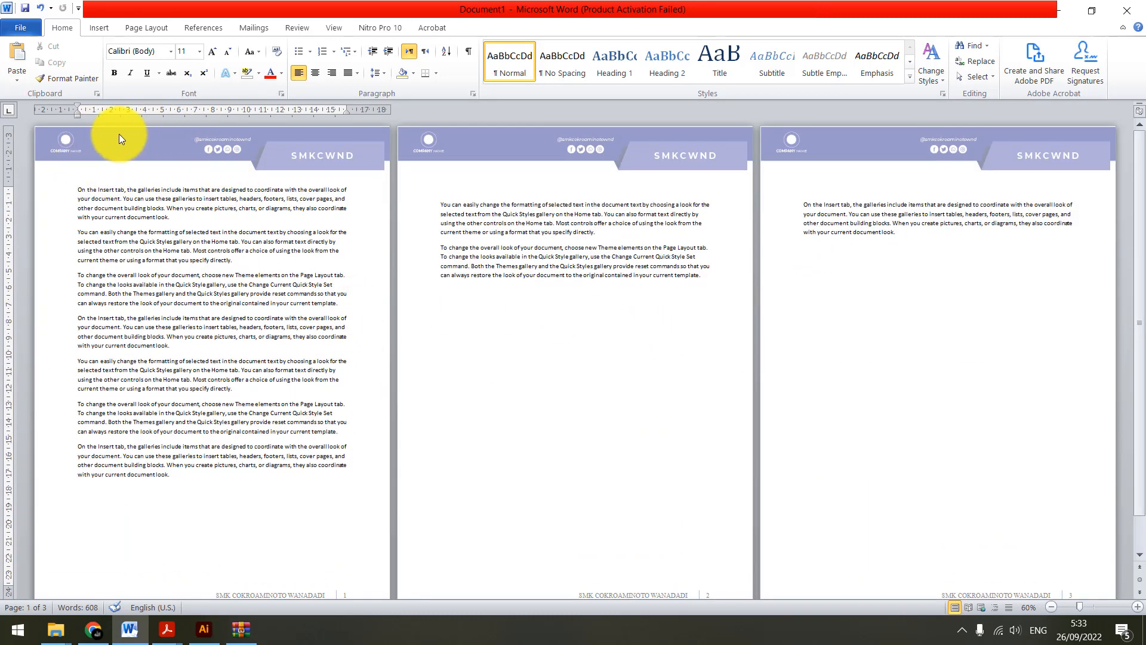
scroll(174, 232, "down", 1)
scroll(257, 571, "up", 4, "ctrl")
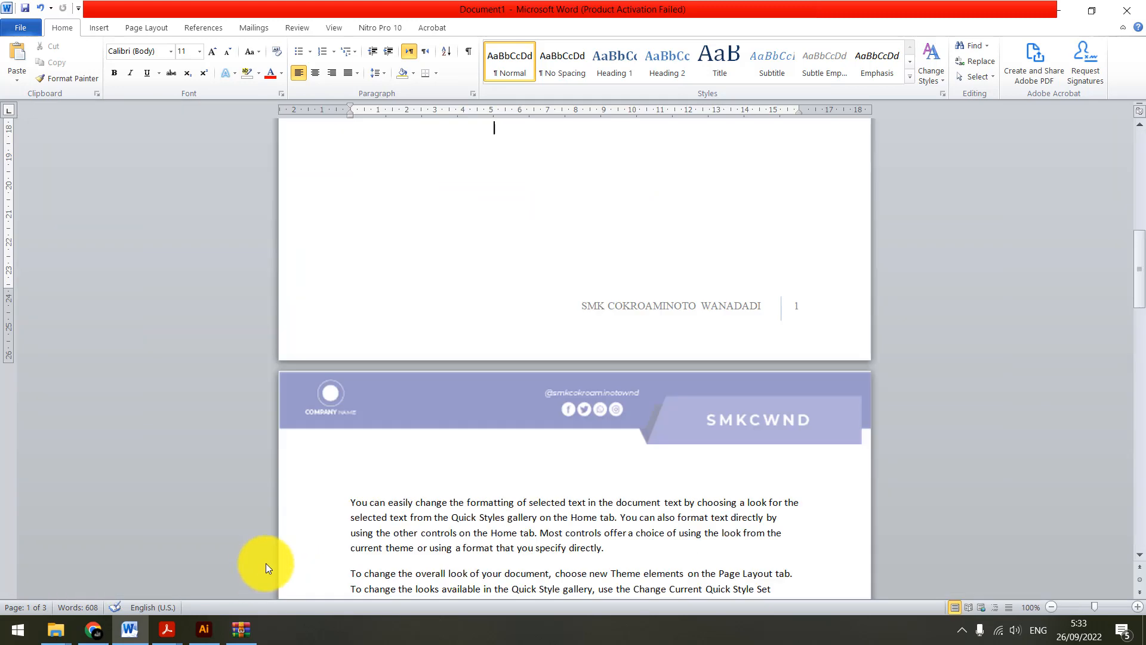
scroll(608, 313, "up", 3)
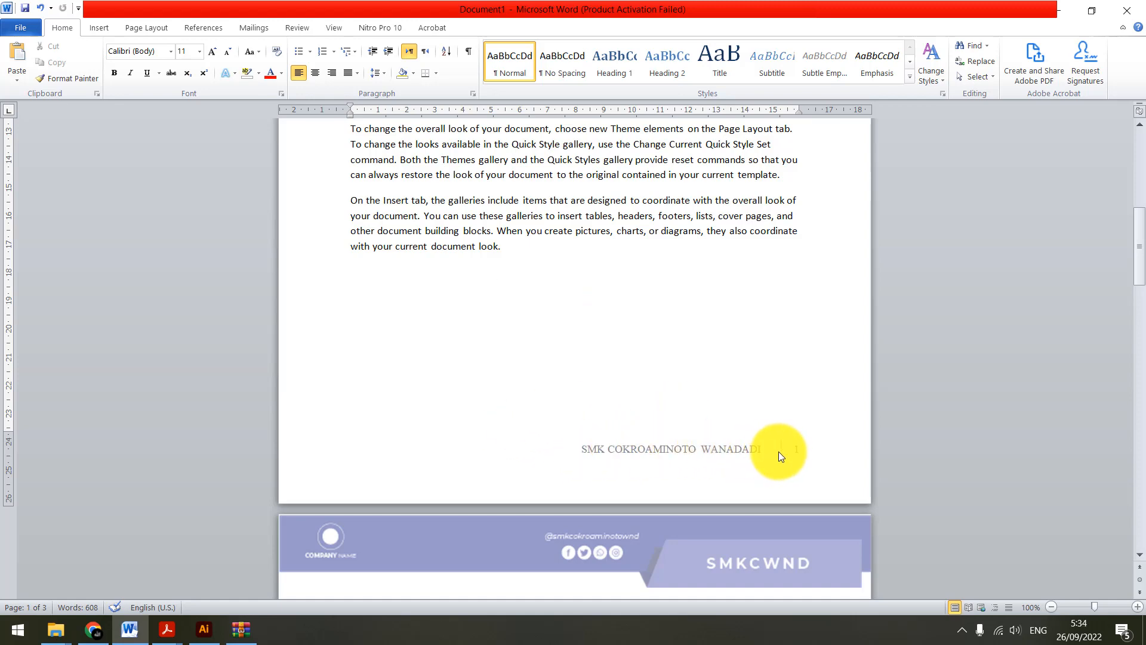
scroll(778, 469, "down", 18)
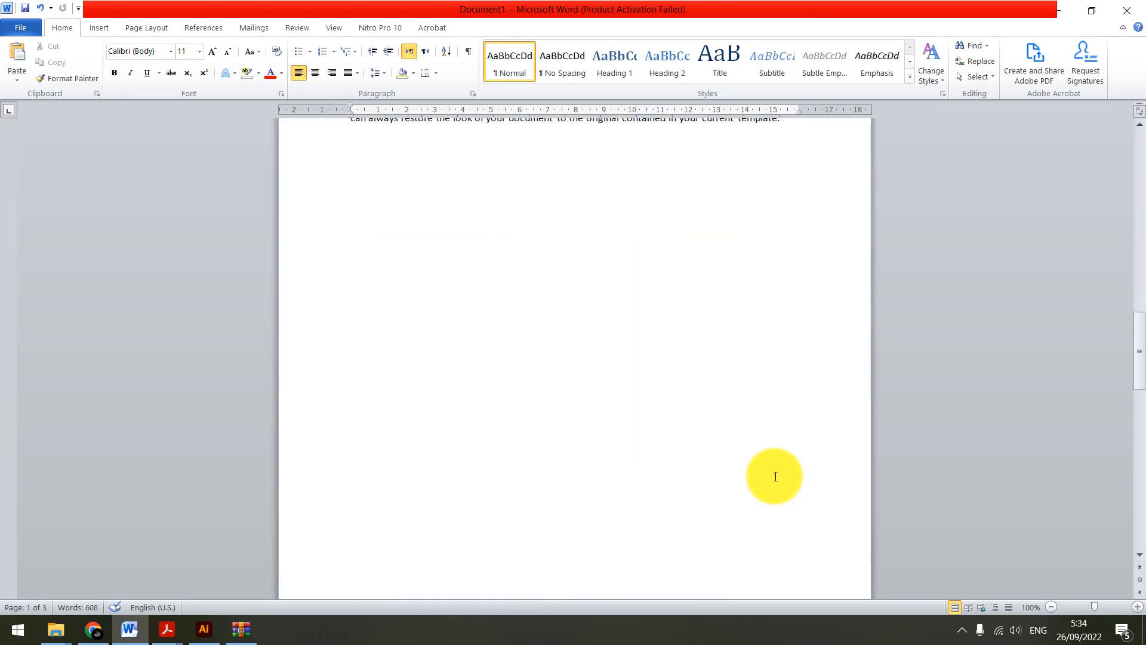
scroll(775, 482, "up", 3)
scroll(789, 414, "down", 10)
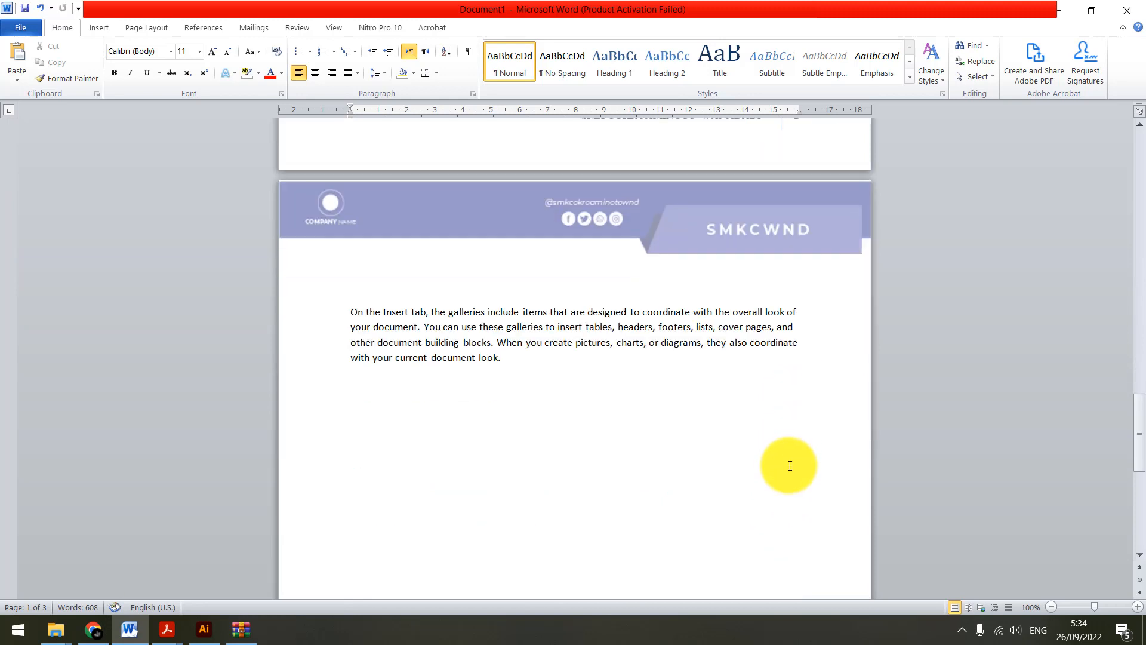
scroll(849, 536, "up", 12)
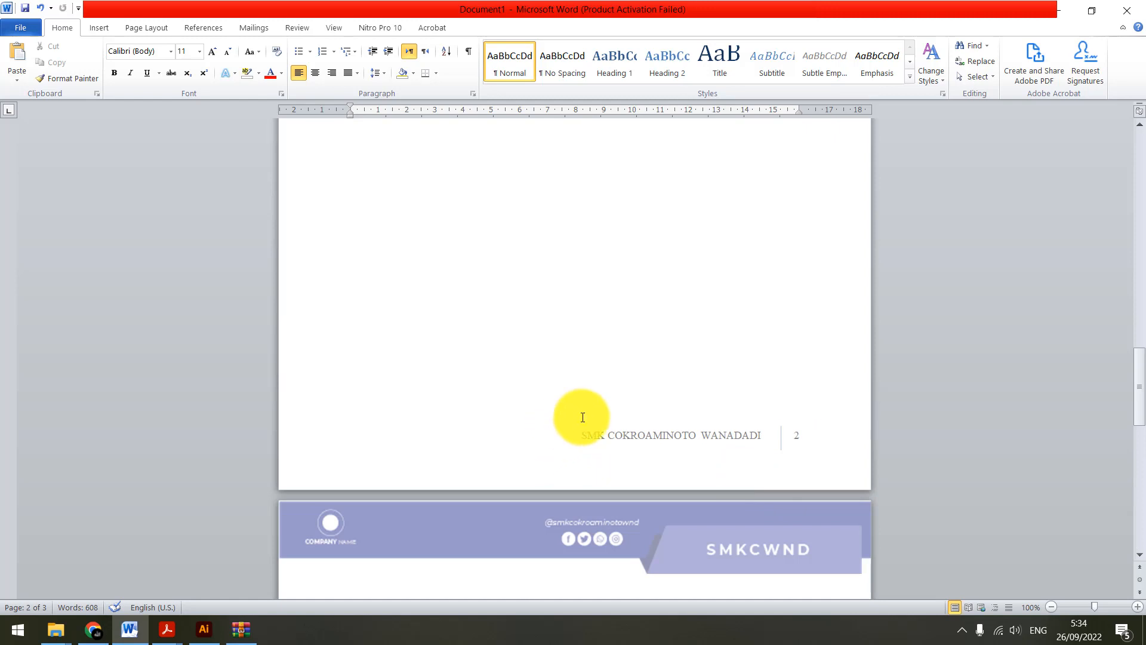
scroll(559, 436, "down", 7)
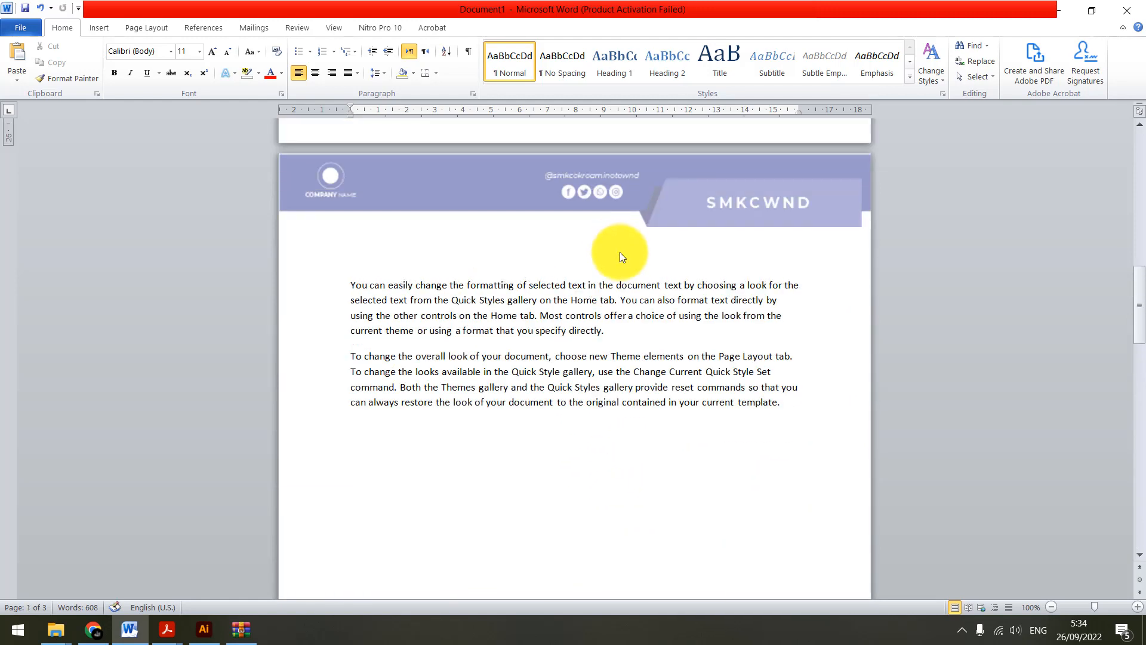
scroll(327, 396, "up", 2)
Switch to the teaching module PDF in Acrobat, mark the topic "Penomoran Otomatis", and return to the Word document
mouse_move(167, 627)
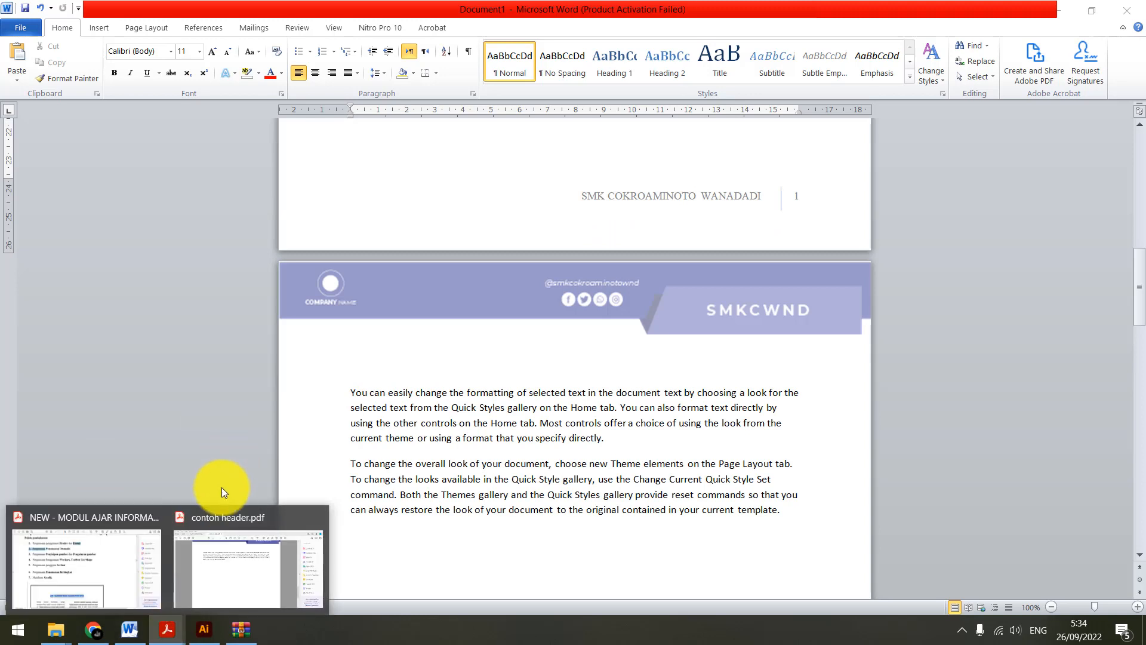
left_click(102, 571)
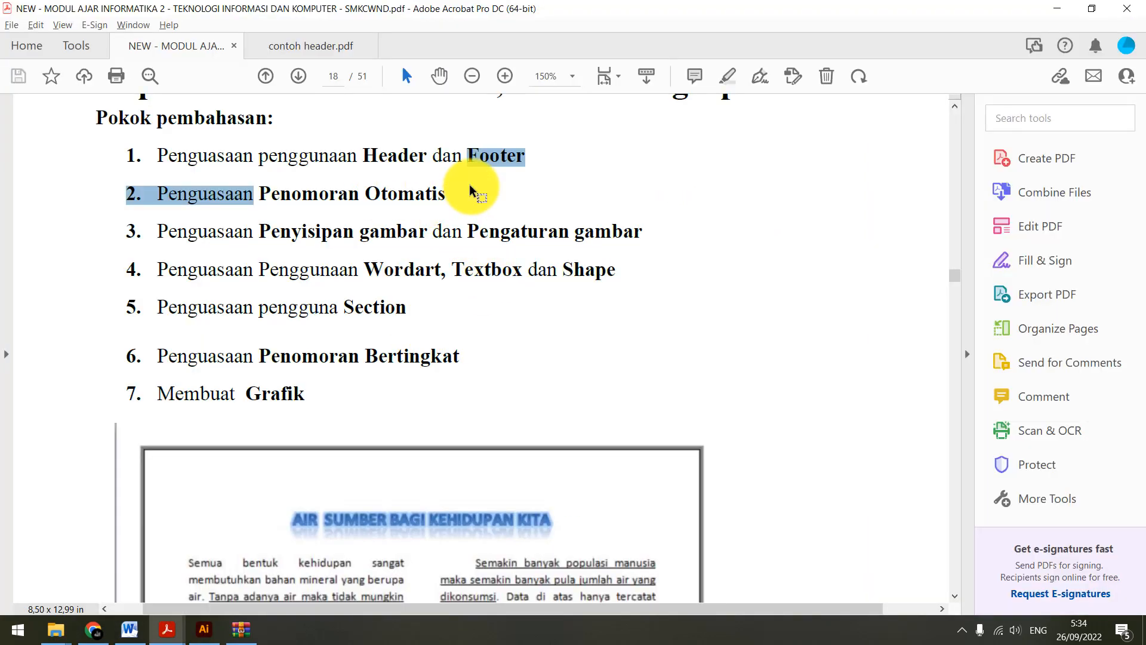
left_click_drag(460, 187, 255, 208)
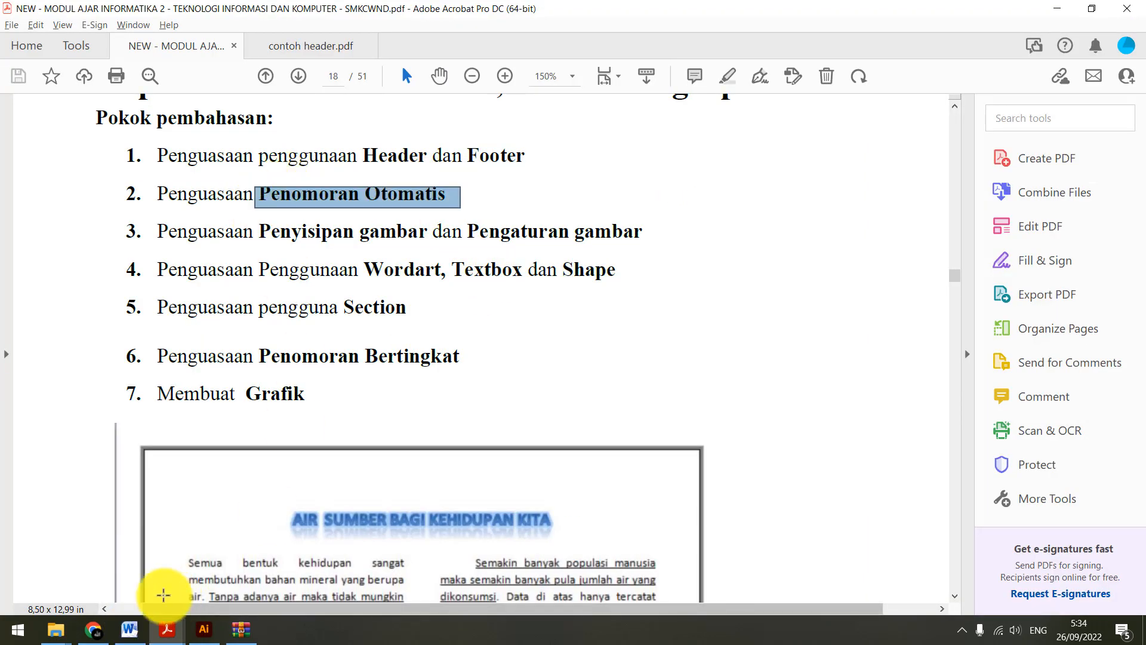
mouse_move(127, 628)
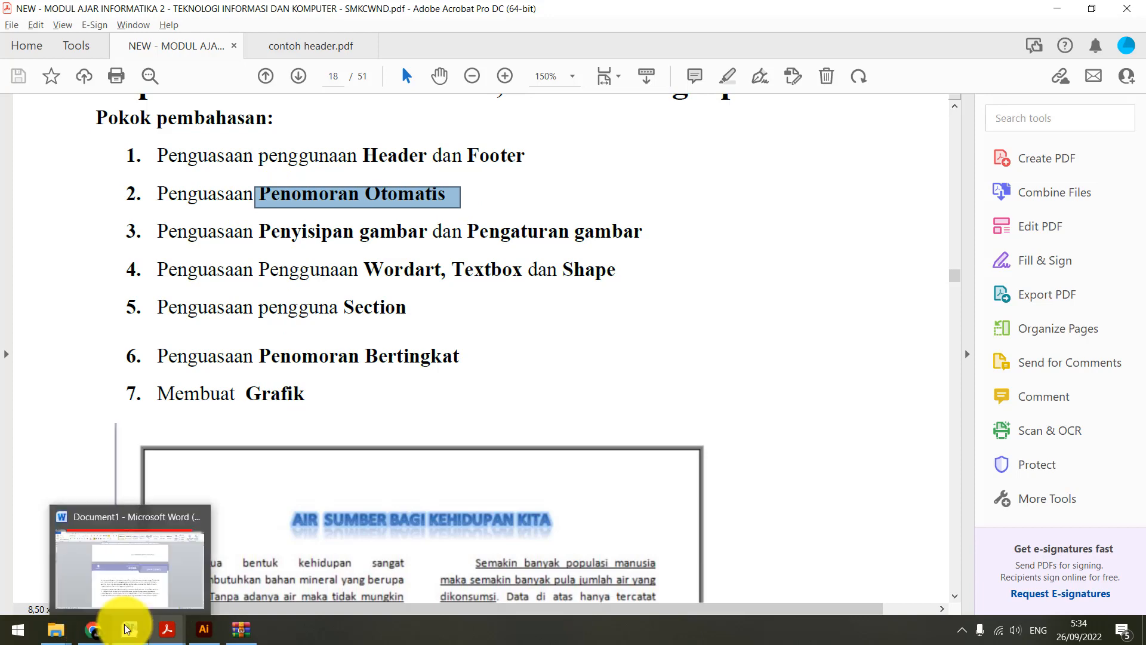
left_click(127, 629)
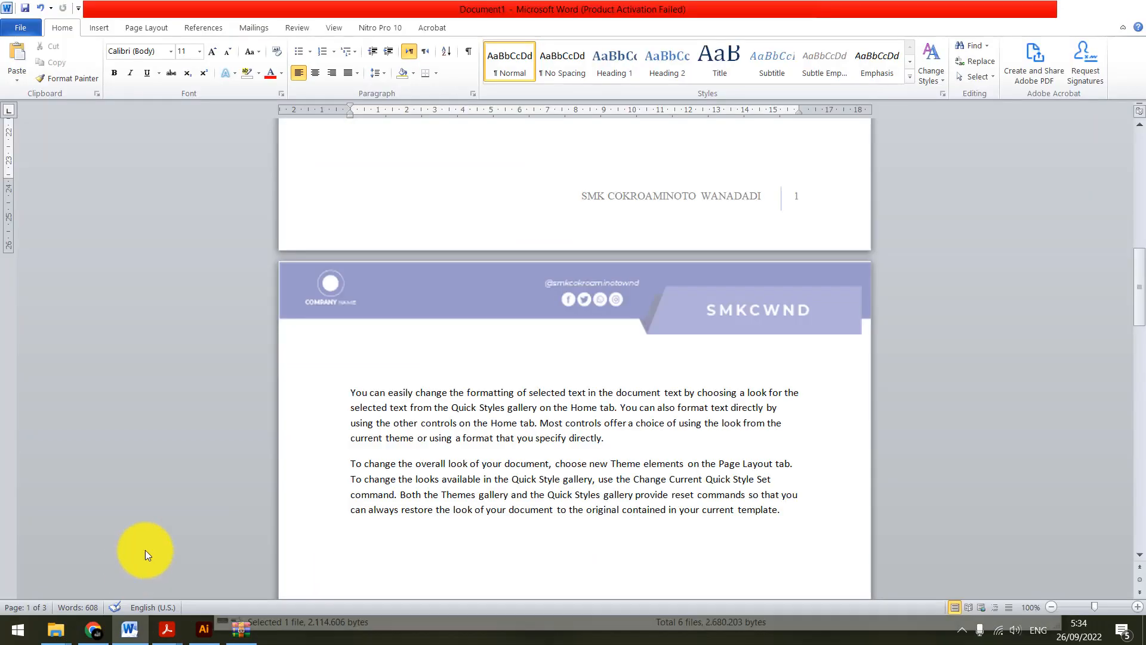
Insert a page break below the last paragraph on page 3 to start a new page
scroll(692, 370, "down", 12)
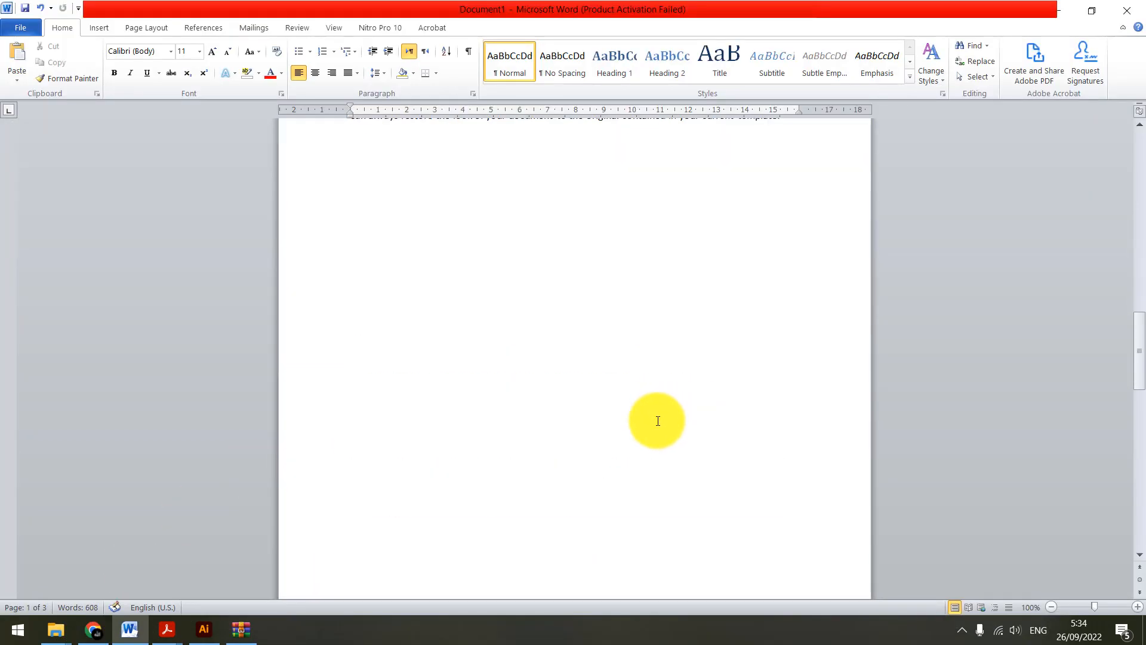
scroll(649, 448, "up", 5)
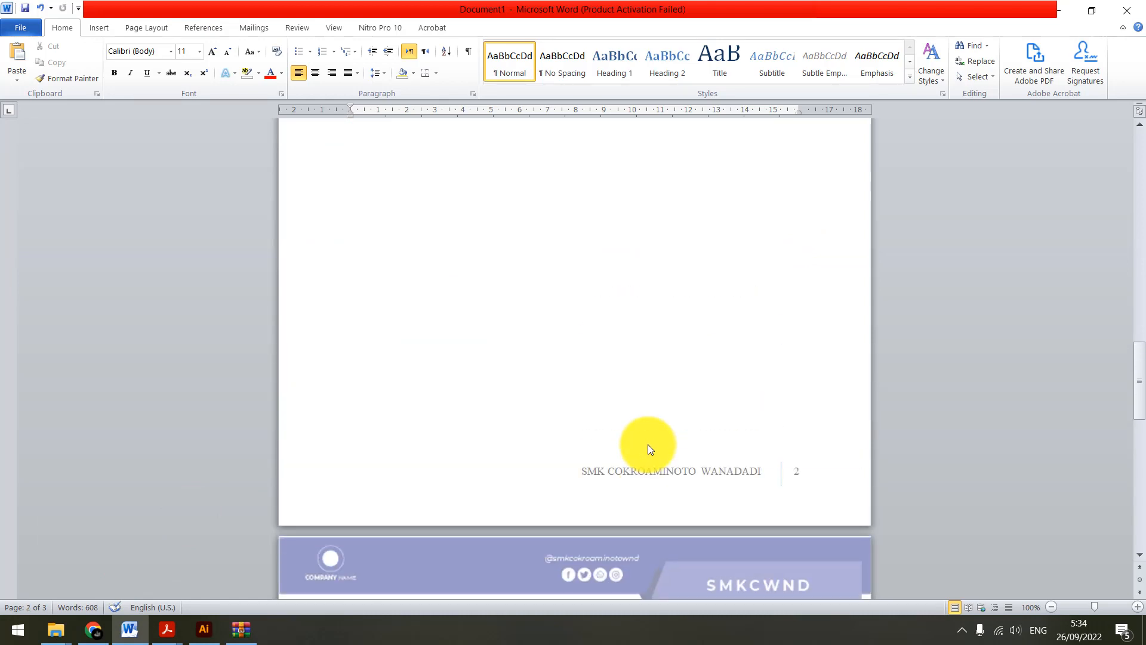
scroll(649, 445, "down", 9)
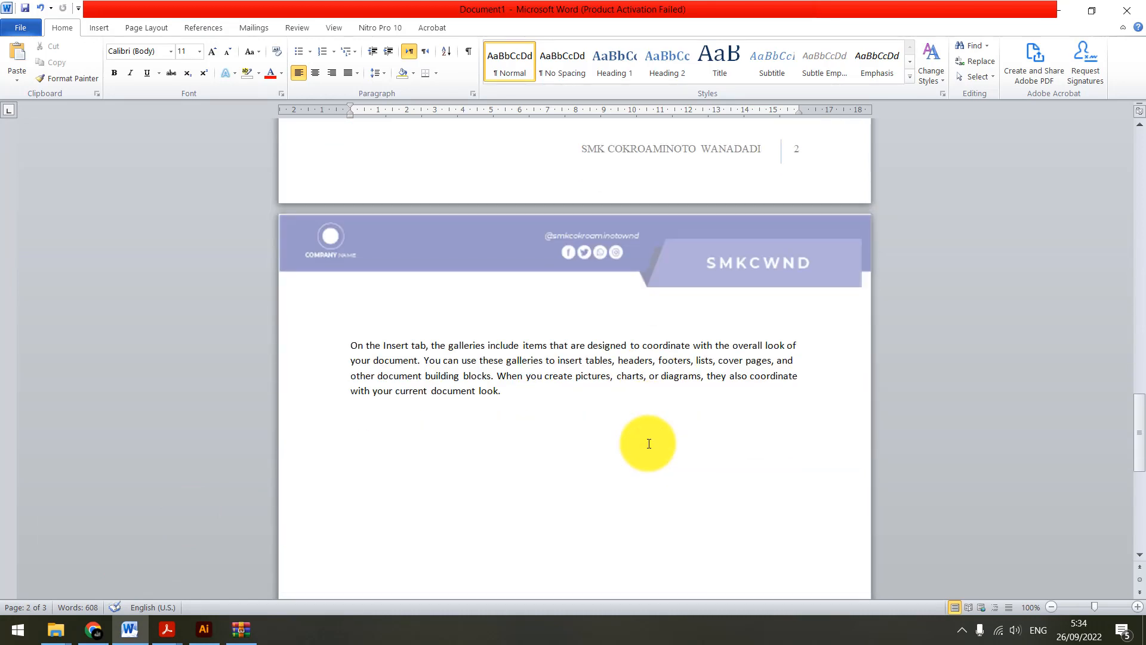
left_click(651, 441)
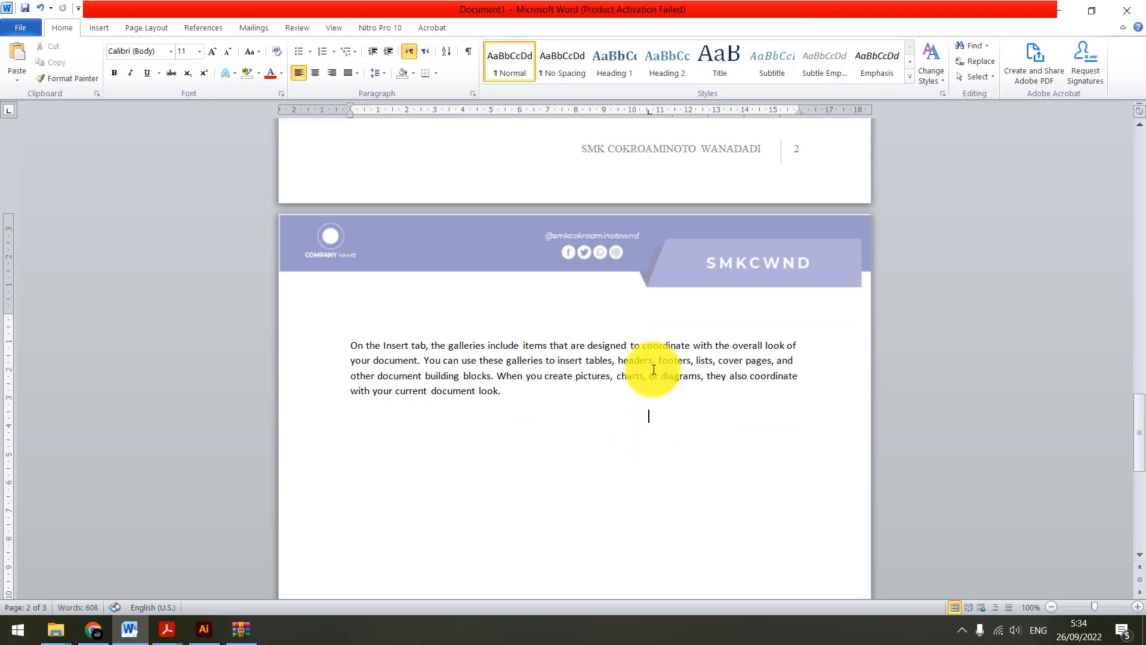
scroll(668, 436, "down", 3)
scroll(673, 443, "down", 4)
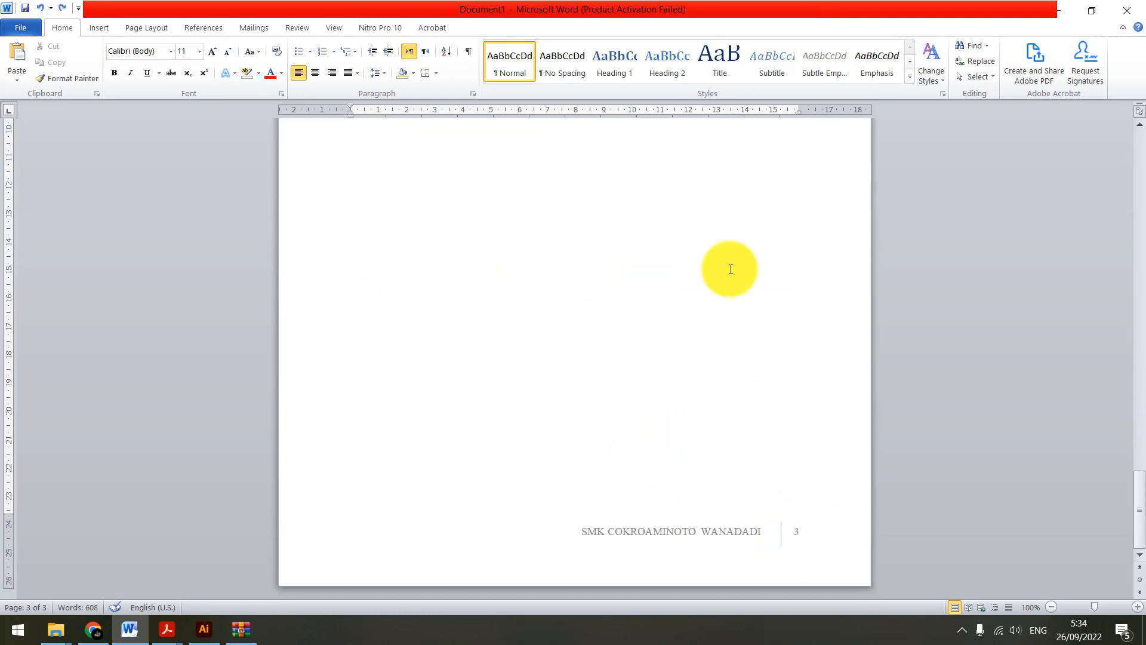
scroll(624, 376, "up", 6)
scroll(625, 376, "down", 6)
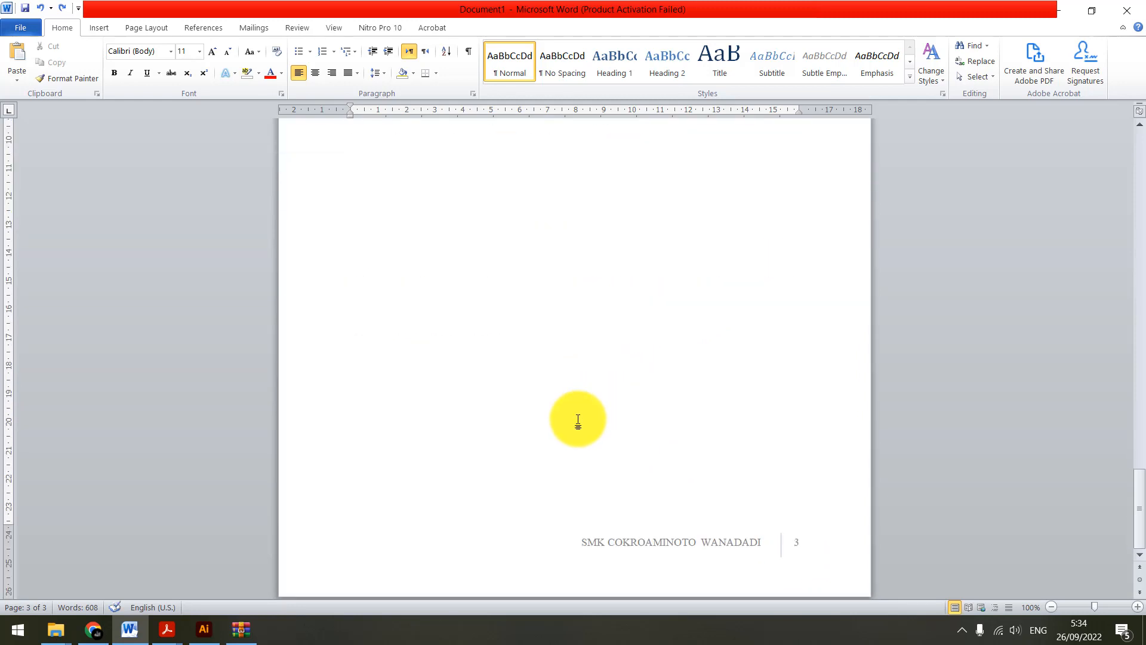
key("ctrl+Return")
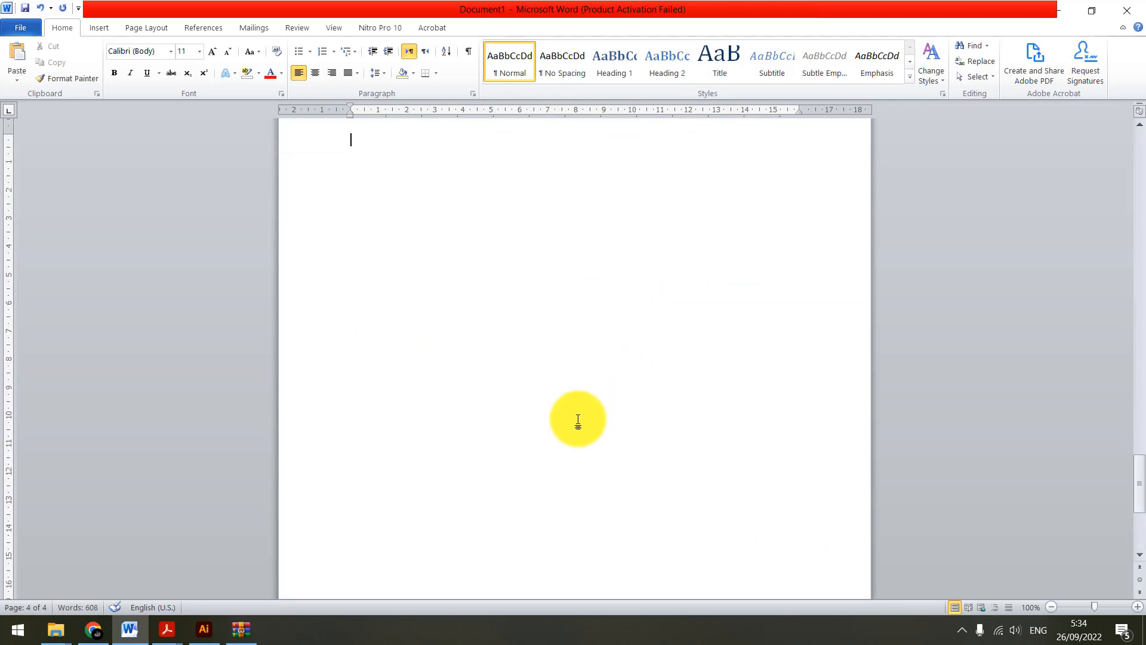
Write the chapter title "INI ADALAH SUB JUDUL / BAB PEMBAHASAN" on the first line of the new page
type("INI ADALAH  SUB JUDUL / BAB P")
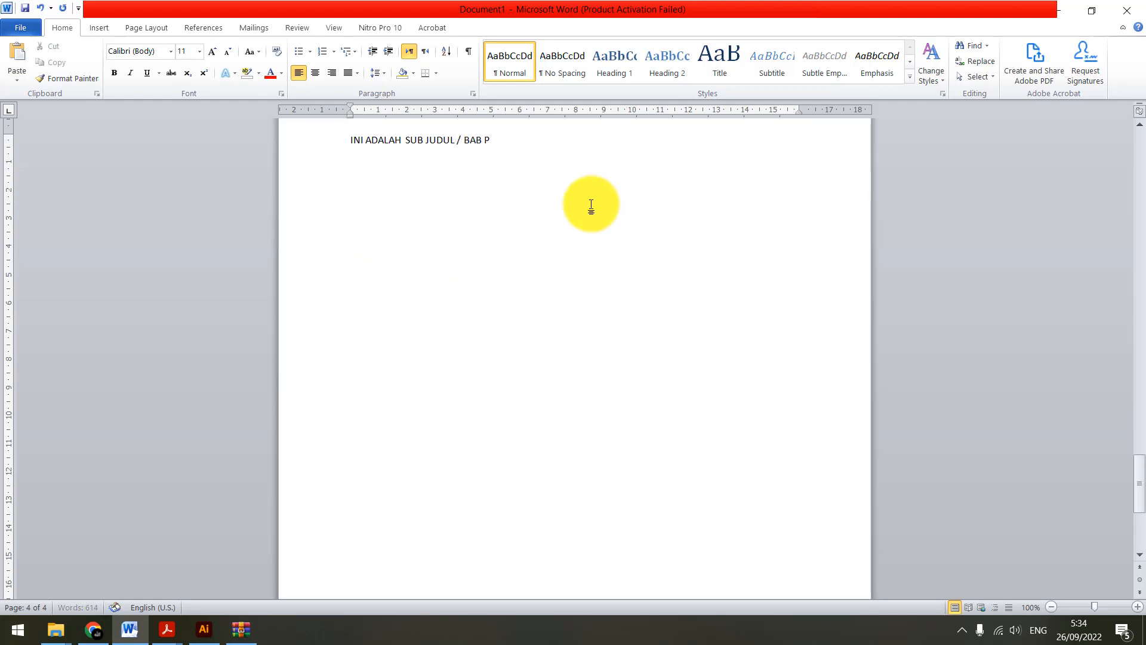
type("M")
key("BackSpace")
type("EMBAHASAN")
Format the whole chapter title line in Times New Roman at size 48
left_click(320, 181)
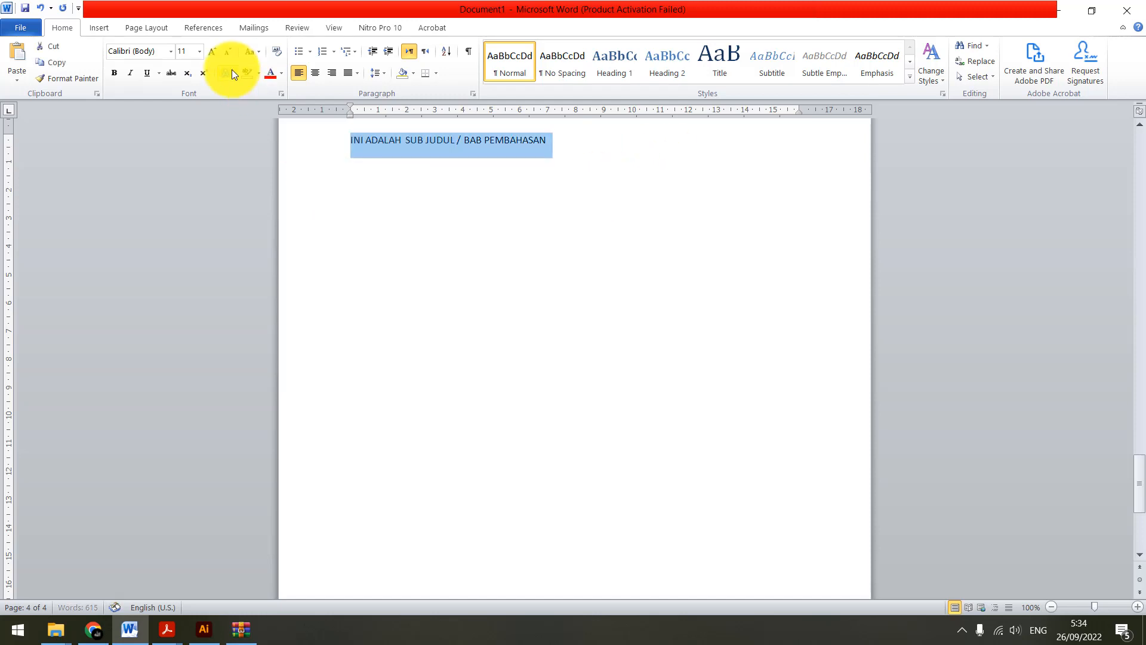
left_click(212, 52)
left_click(212, 52)
left_click(212, 52)
left_click(212, 52)
left_click(212, 52)
left_click(211, 52)
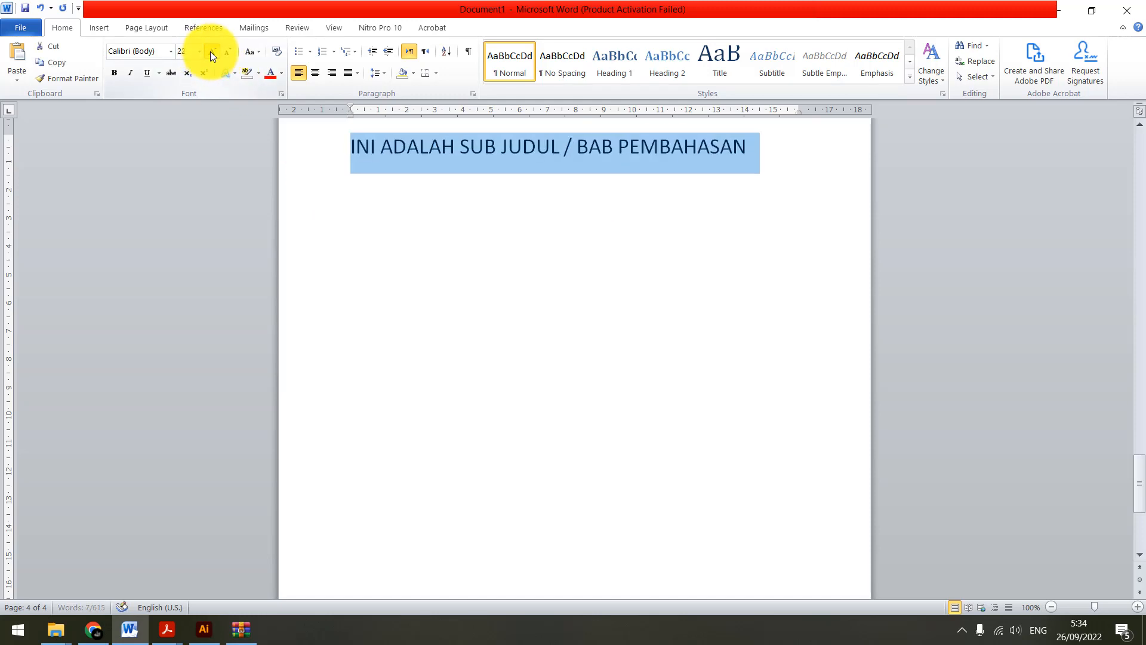
left_click(212, 52)
left_click(212, 52)
left_click(210, 51)
left_click(210, 52)
left_click(210, 52)
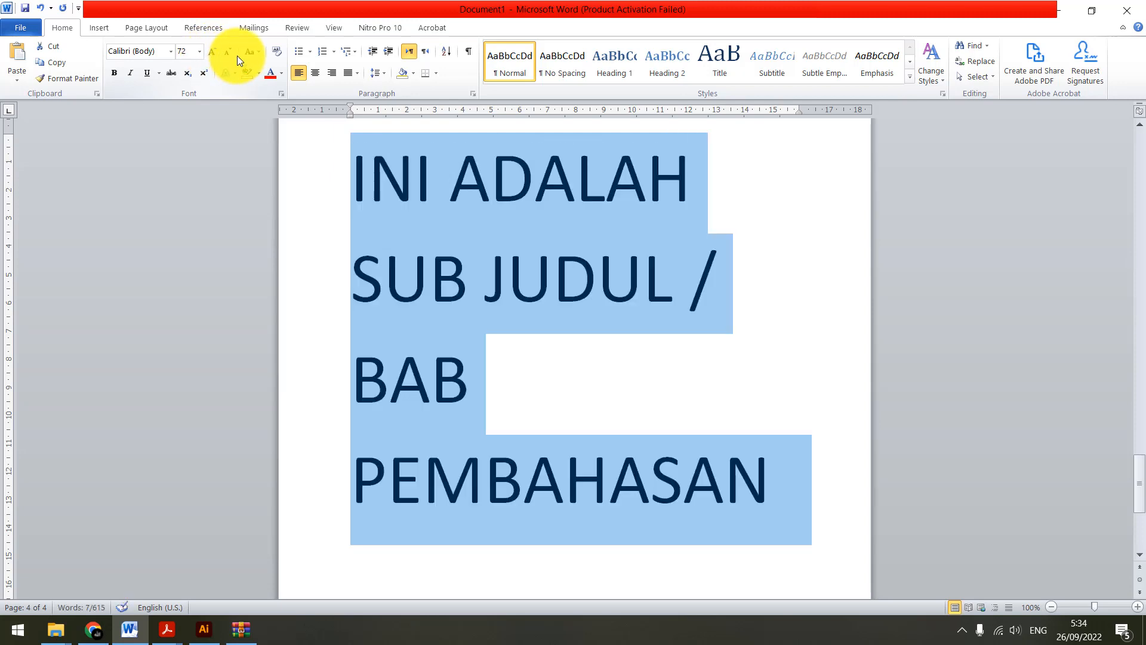
left_click(228, 53)
left_click(171, 51)
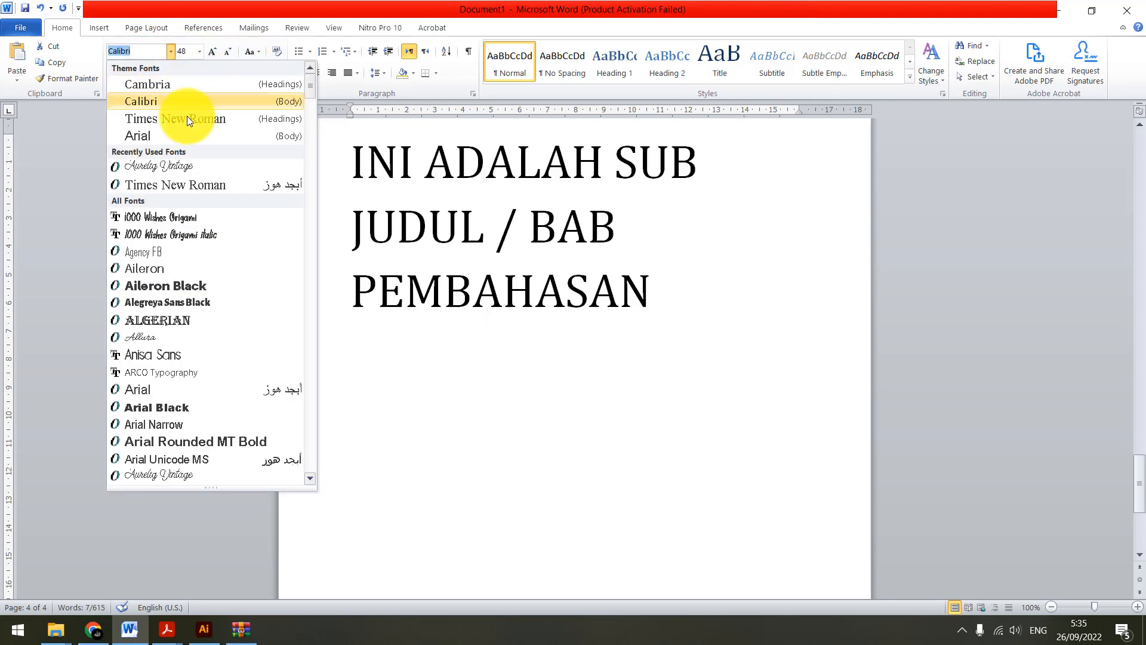
left_click(188, 118)
left_click(621, 265)
scroll(647, 298, "up", 5)
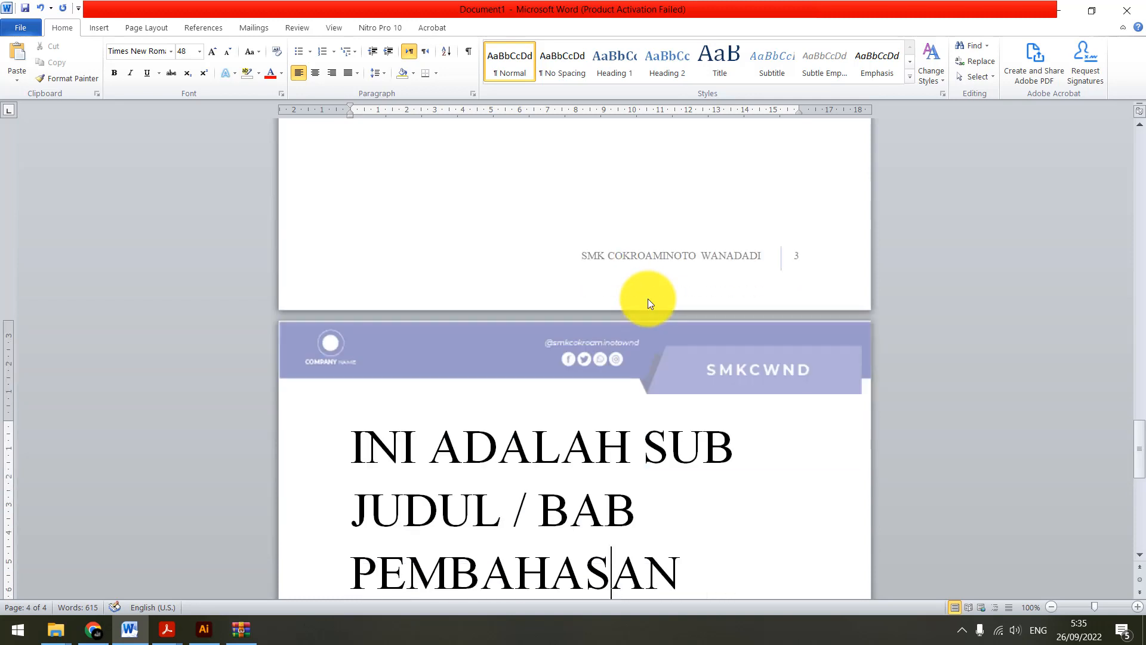